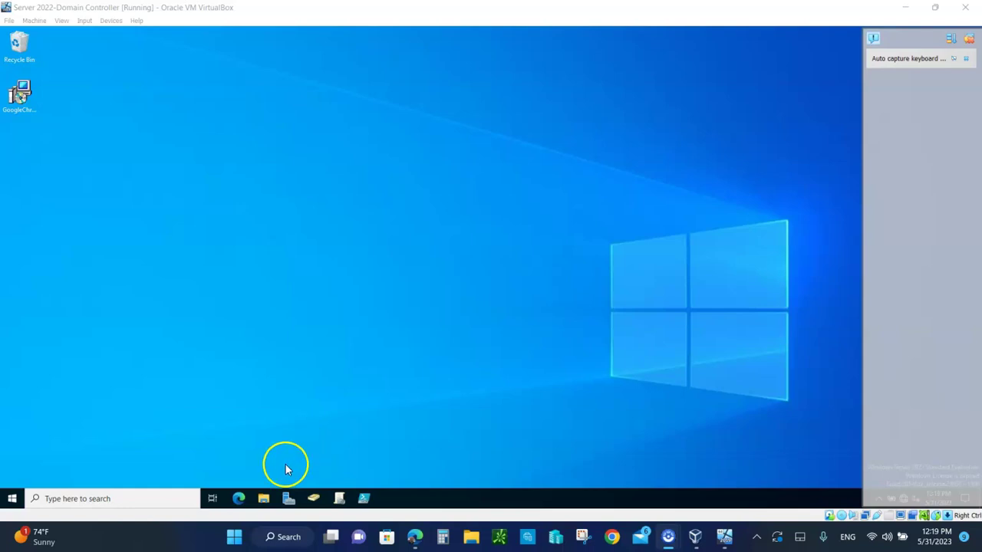
Open File Explorer and go to the NOS Volume (E:) drive
{"action": "left_click", "coordinate": [265, 499]}
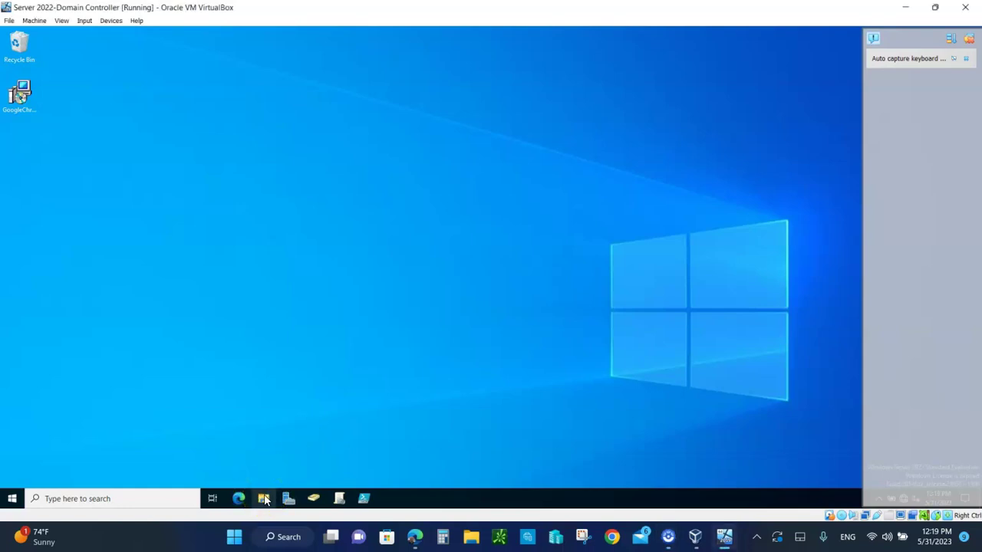
{"action": "left_click", "coordinate": [265, 499]}
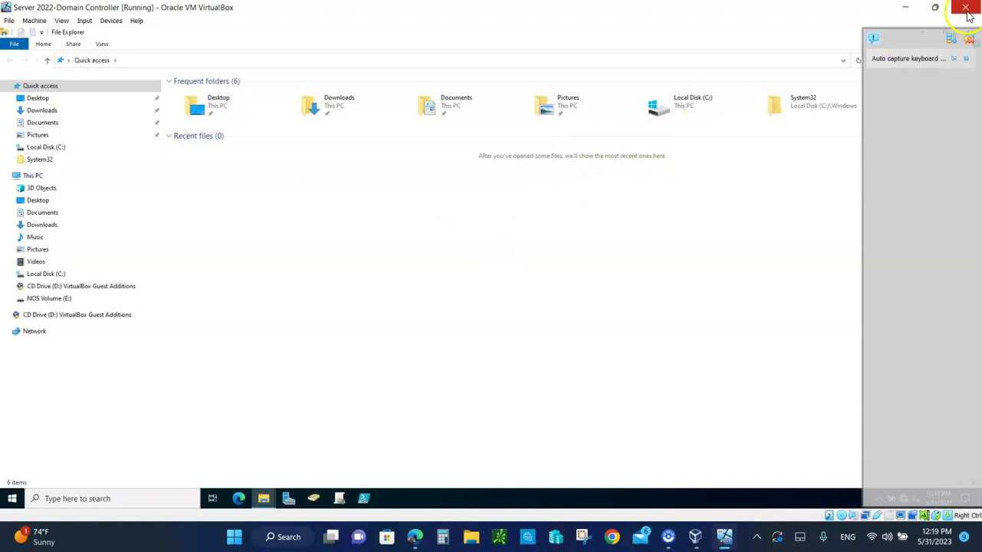
{"action": "left_click", "coordinate": [965, 38]}
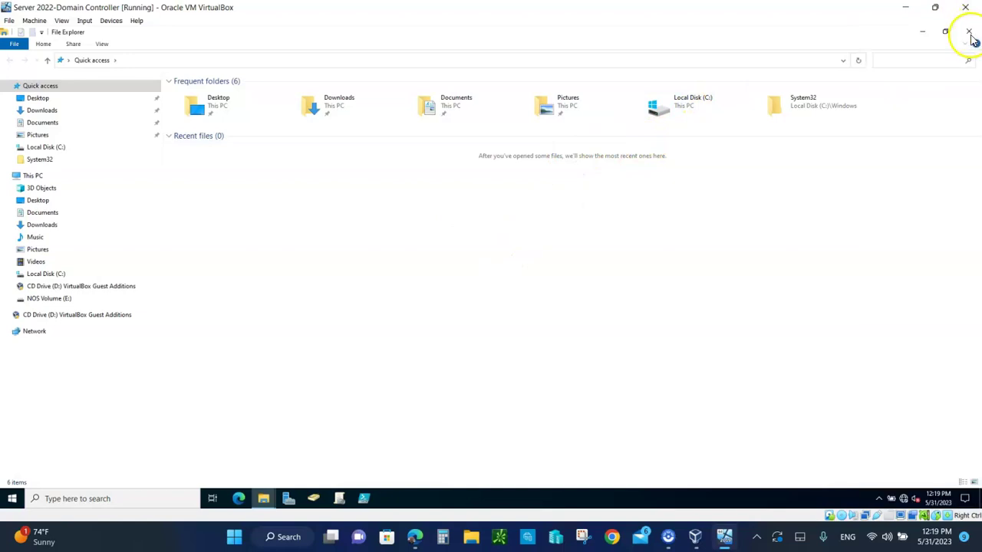
{"action": "left_click", "coordinate": [33, 299]}
{"action": "left_click", "coordinate": [46, 303]}
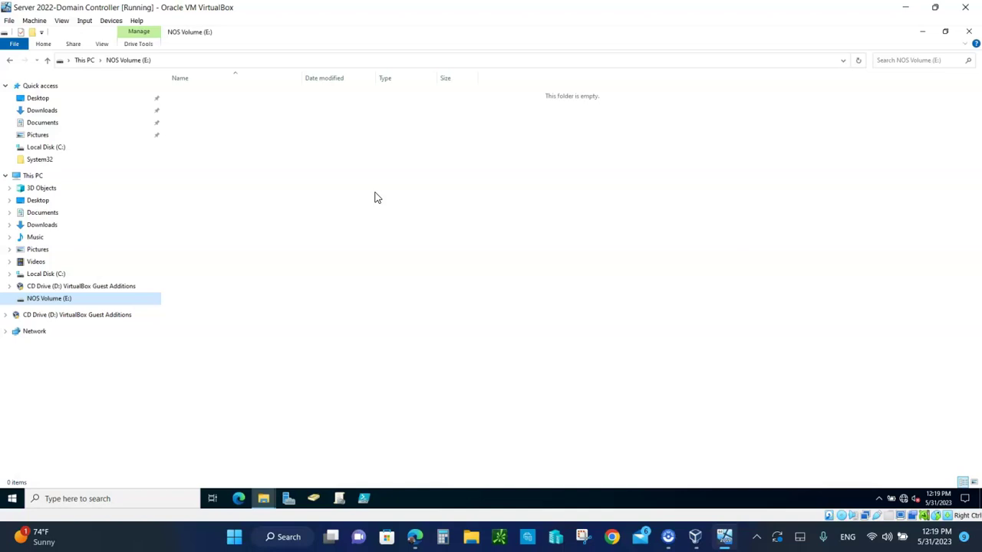
Create a folder named Demo in the root of the NOS Volume (E:) drive
{"action": "right_click", "coordinate": [347, 192]}
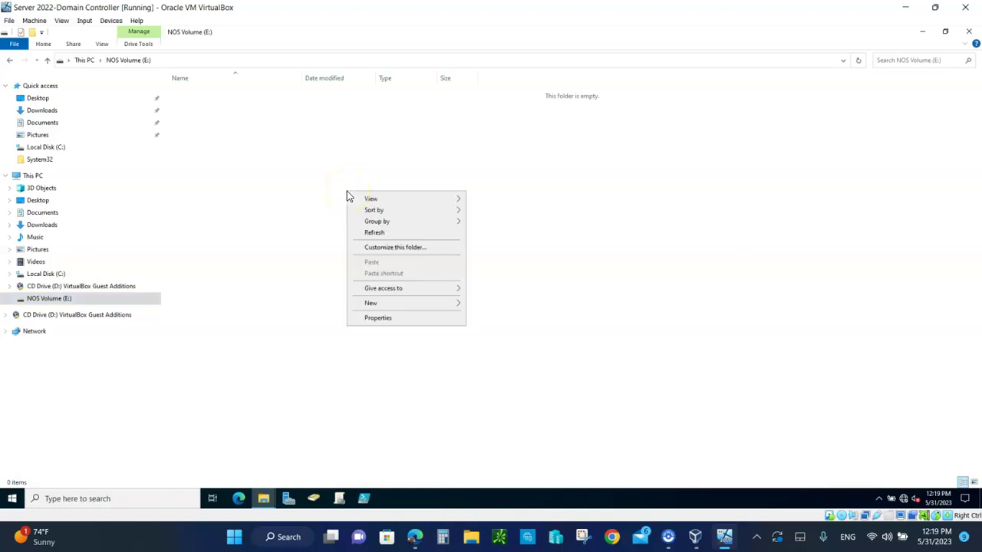
{"action": "mouse_move", "coordinate": [412, 304]}
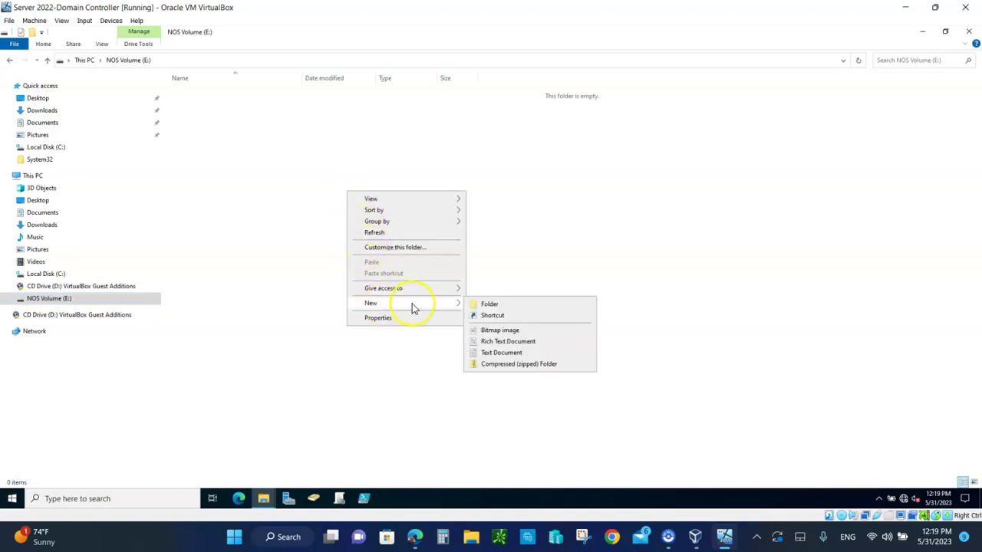
{"action": "left_click", "coordinate": [497, 307]}
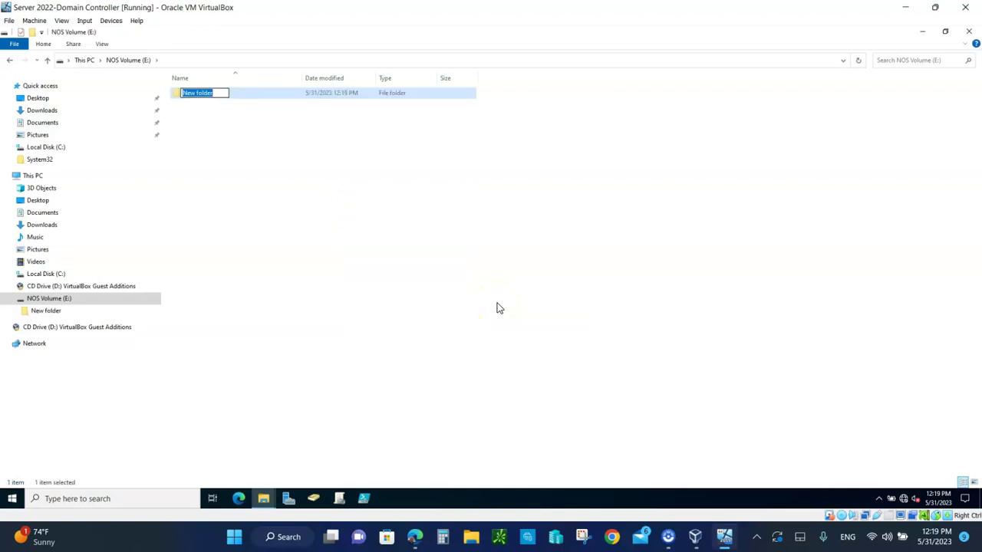
{"action": "type", "text": "Demo"}
{"action": "left_click", "coordinate": [385, 274]}
{"action": "left_click", "coordinate": [246, 128]}
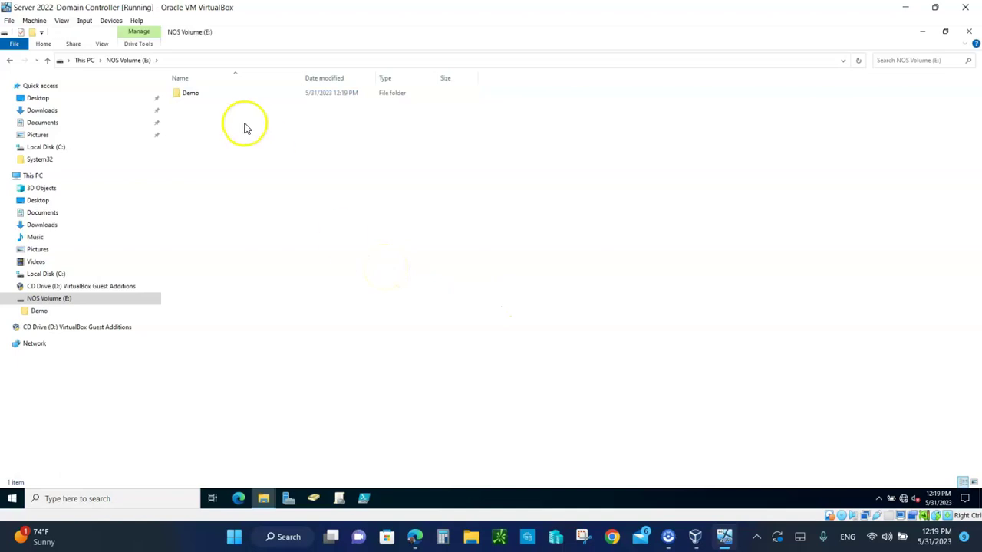
Create a text document named DemoText inside the Demo folder
{"action": "double_click", "coordinate": [188, 93]}
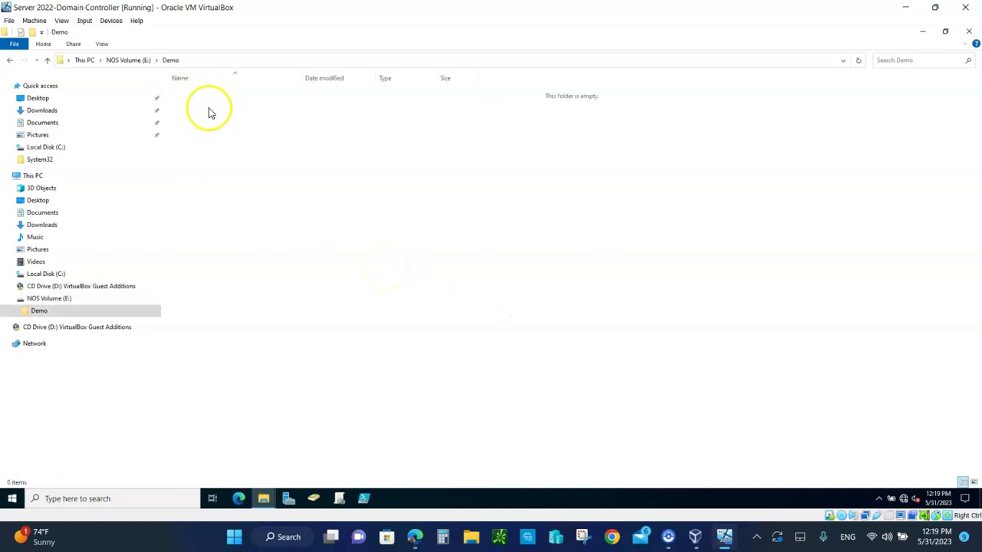
{"action": "right_click", "coordinate": [282, 177]}
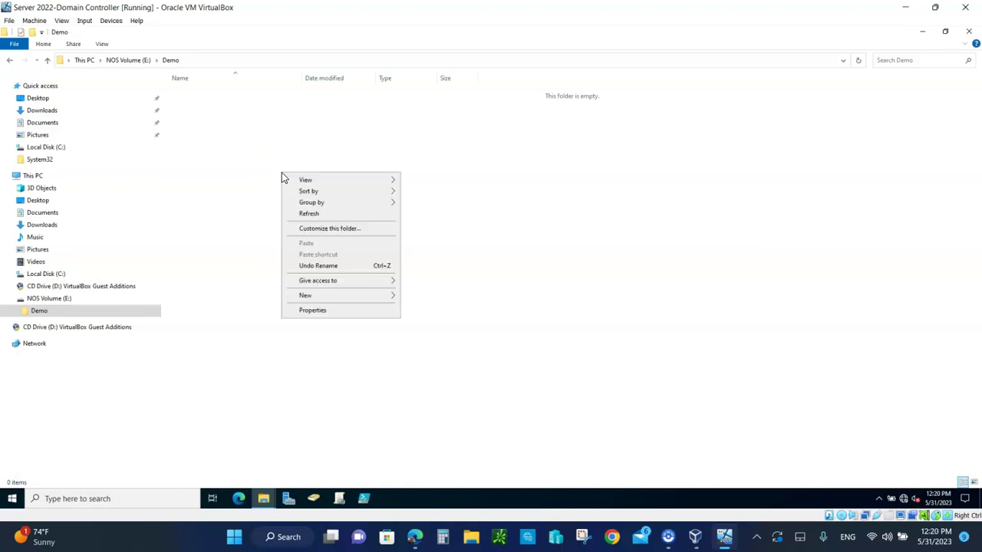
{"action": "mouse_move", "coordinate": [323, 297]}
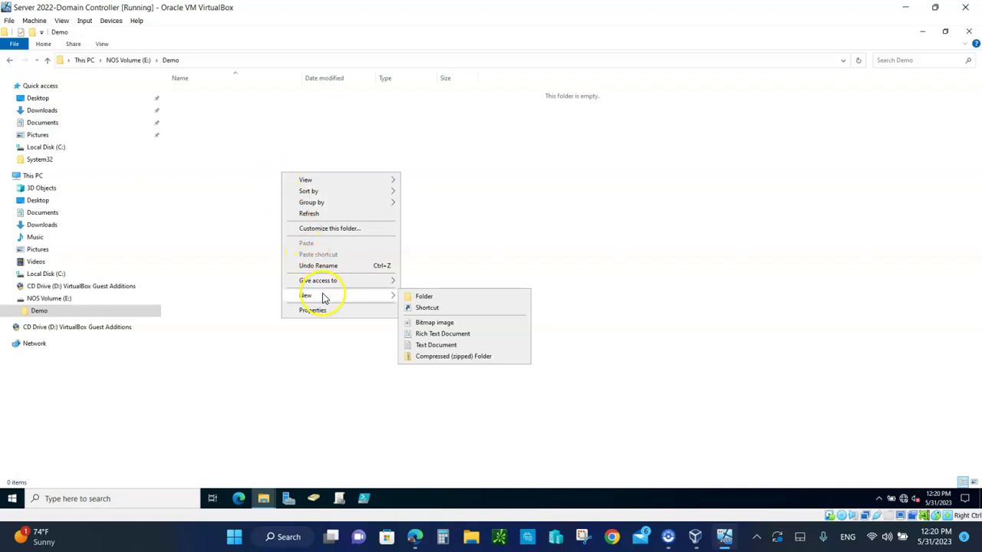
{"action": "left_click", "coordinate": [436, 345]}
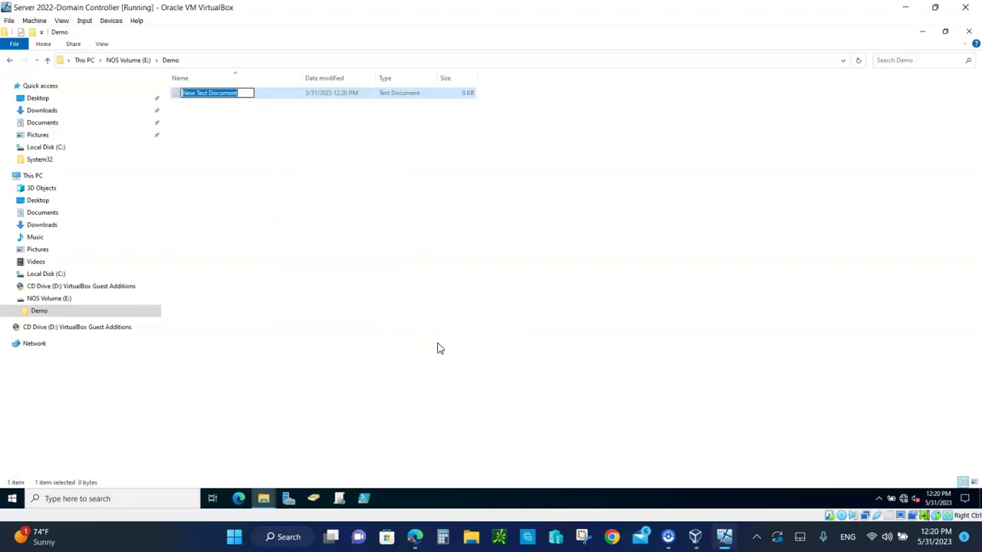
{"action": "type", "text": "Demo1"}
{"action": "type", "text": "ext"}
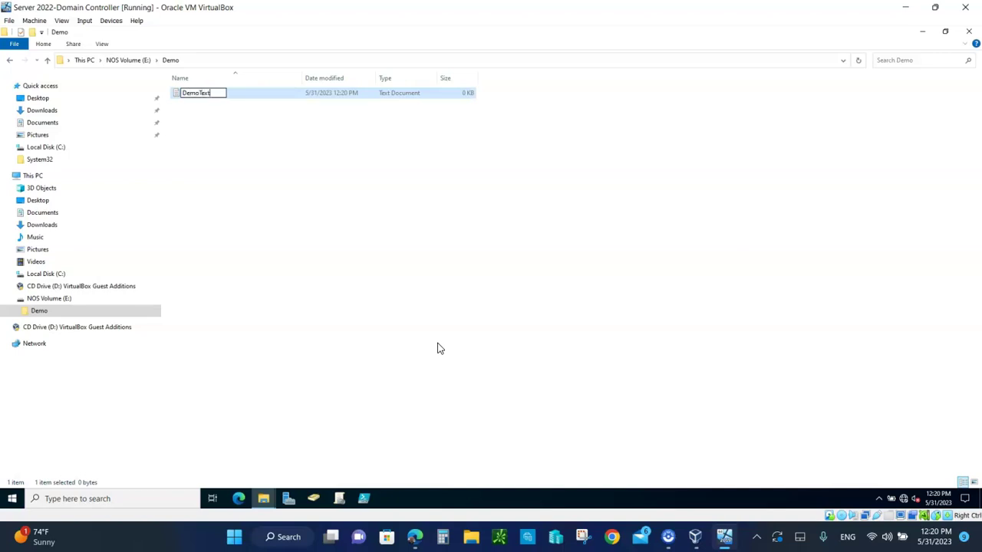
{"action": "key", "text": "Return"}
{"action": "left_click", "coordinate": [435, 347]}
Enter "Hello World" in the DemoText file, save it and close Notepad
{"action": "double_click", "coordinate": [192, 94]}
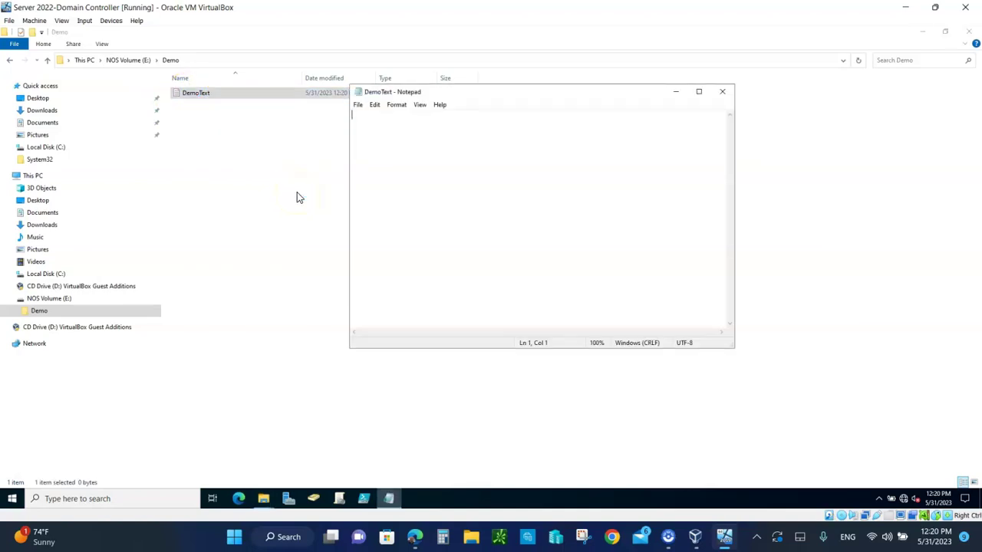
{"action": "type", "text": "Hello World"}
{"action": "left_click", "coordinate": [358, 105]}
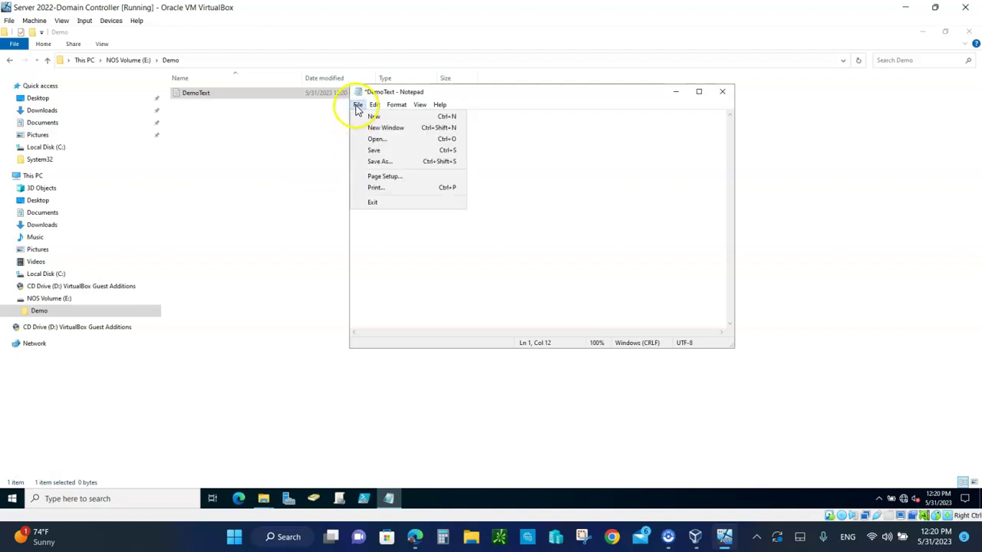
{"action": "left_click", "coordinate": [371, 150]}
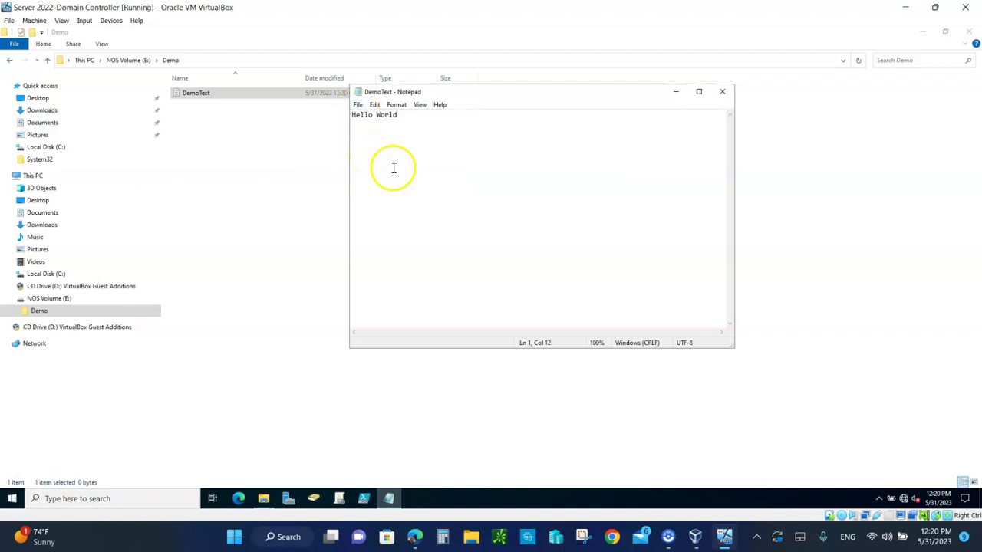
{"action": "left_click", "coordinate": [722, 95]}
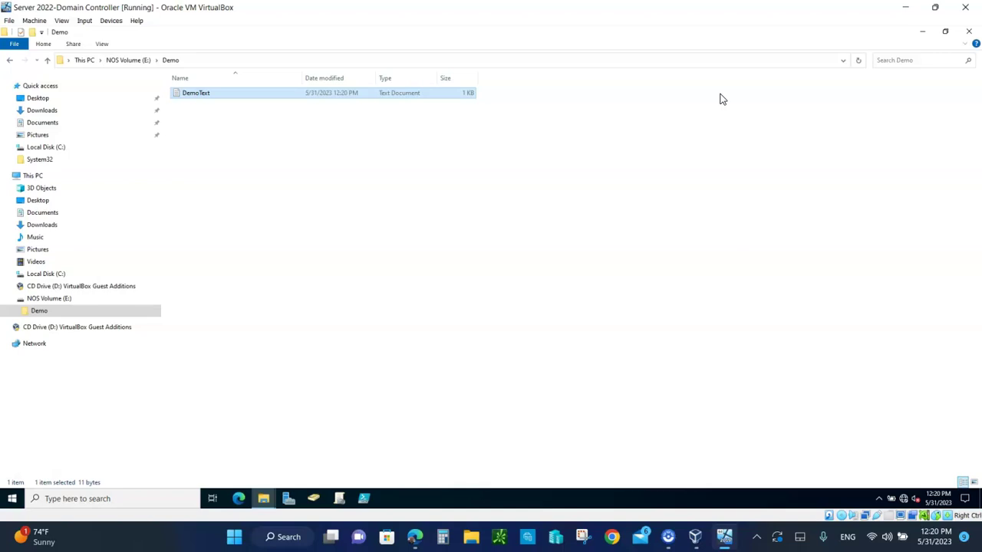
Return to the E: drive and open the security properties of the Demo folder
{"action": "left_click", "coordinate": [47, 62]}
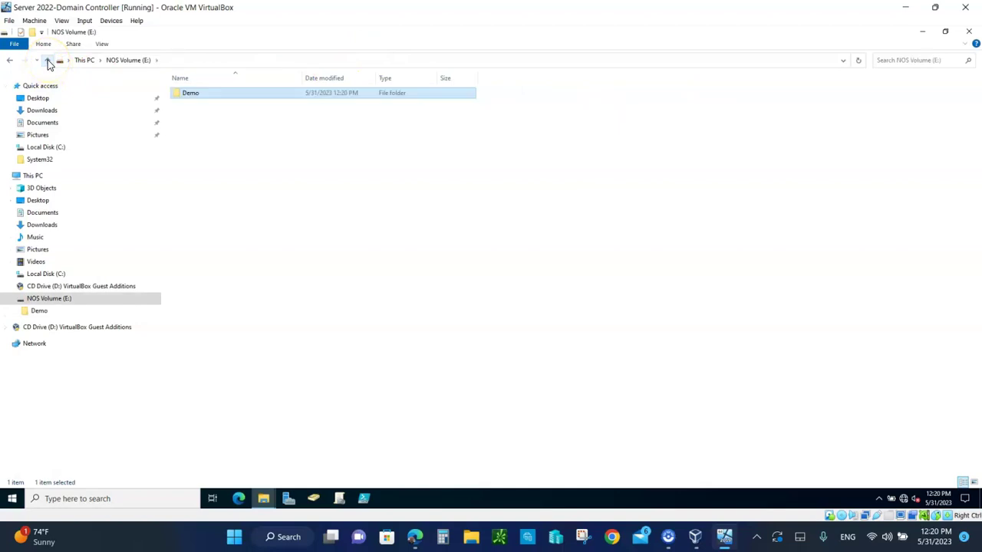
{"action": "right_click", "coordinate": [194, 98]}
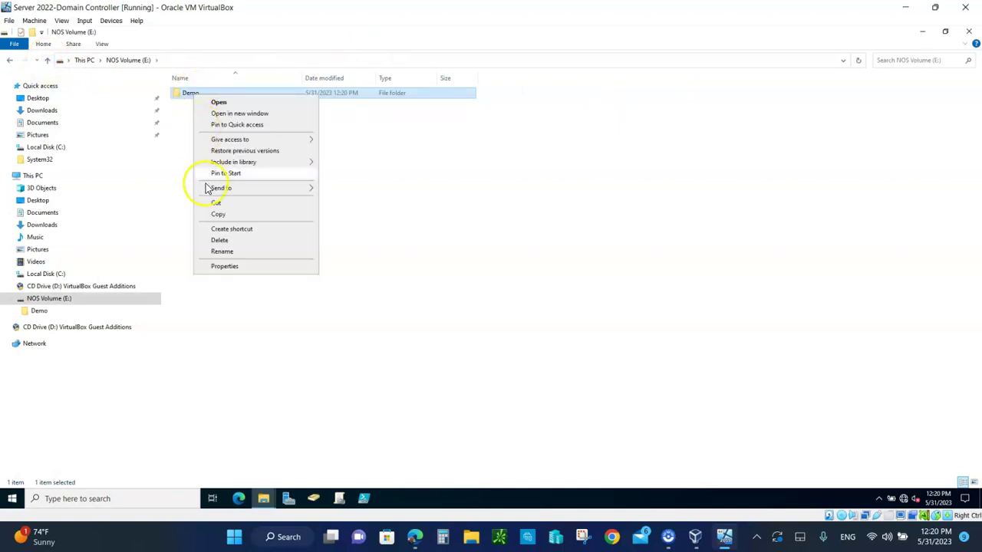
{"action": "left_click", "coordinate": [224, 268]}
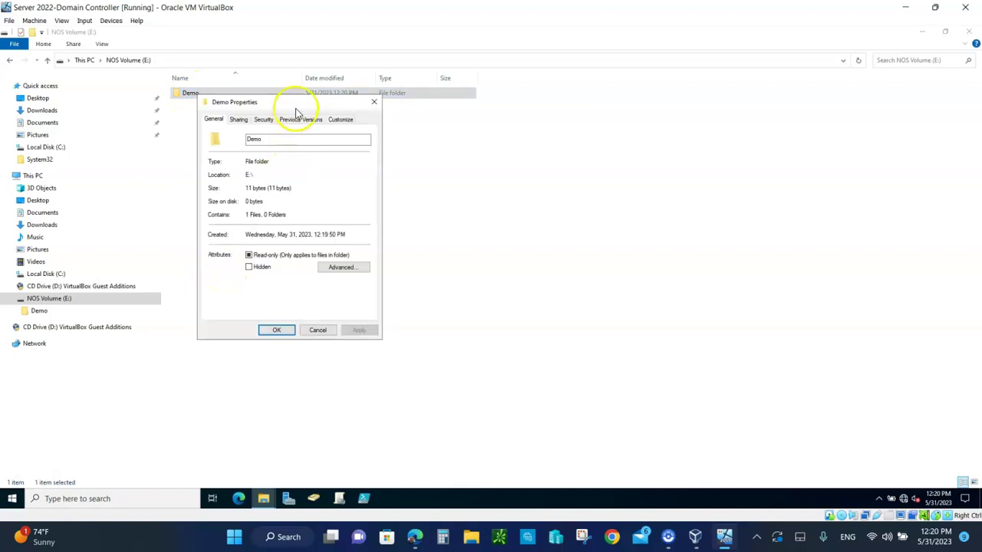
{"action": "left_click_drag", "start_coordinate": [299, 106], "coordinate": [488, 97]}
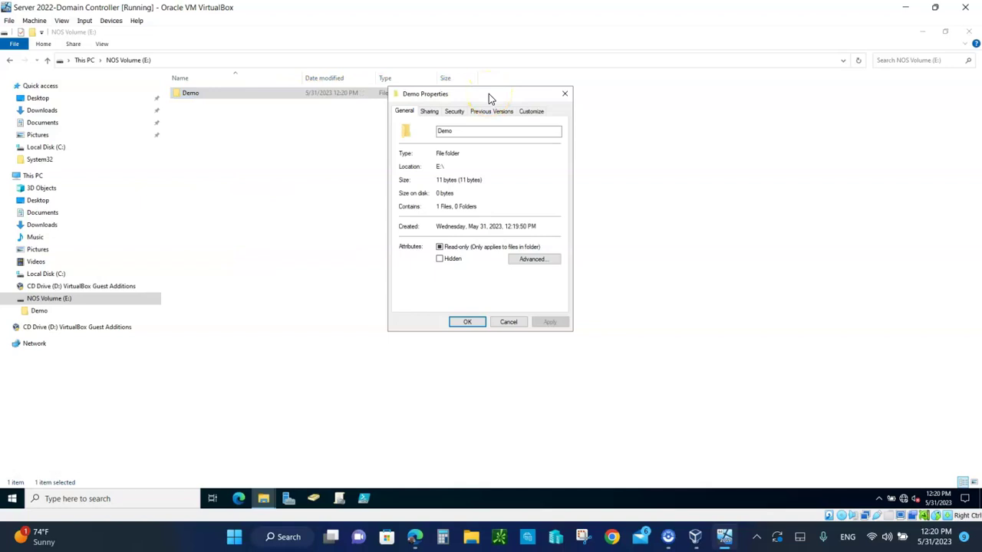
{"action": "left_click", "coordinate": [446, 114]}
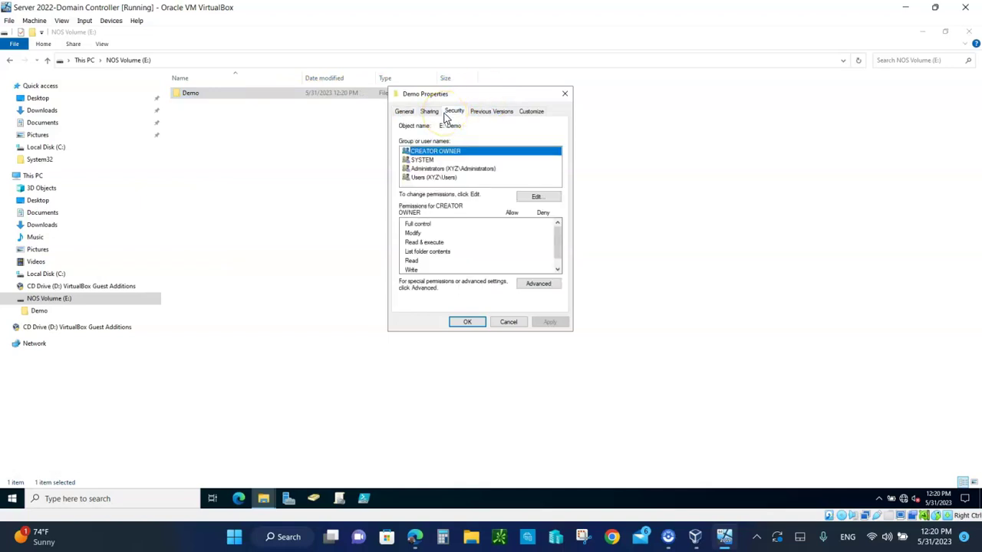
Examine the Demo folder's permissions for the Administrators and Users groups
{"action": "left_click", "coordinate": [454, 157]}
{"action": "left_click", "coordinate": [435, 172]}
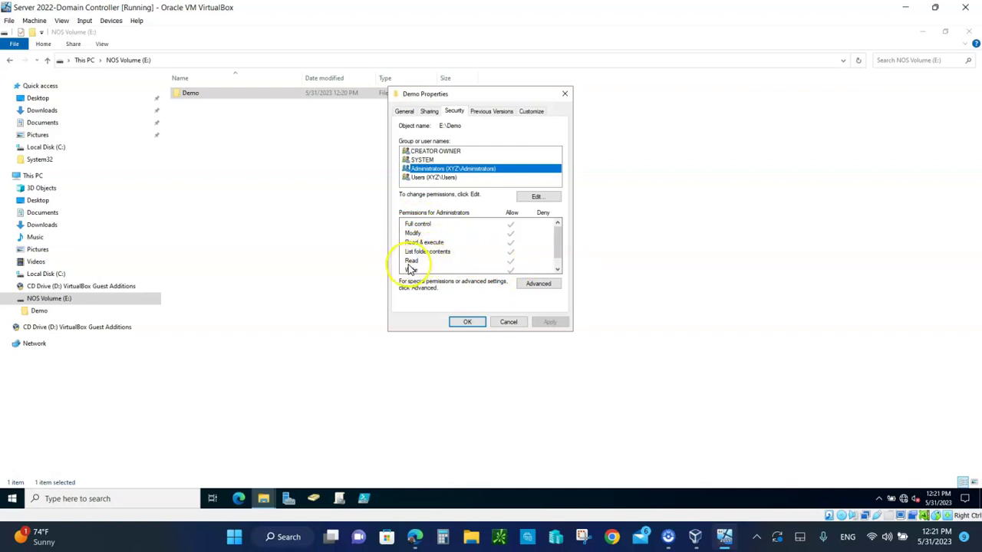
{"action": "left_click", "coordinate": [557, 269]}
{"action": "left_click", "coordinate": [557, 223]}
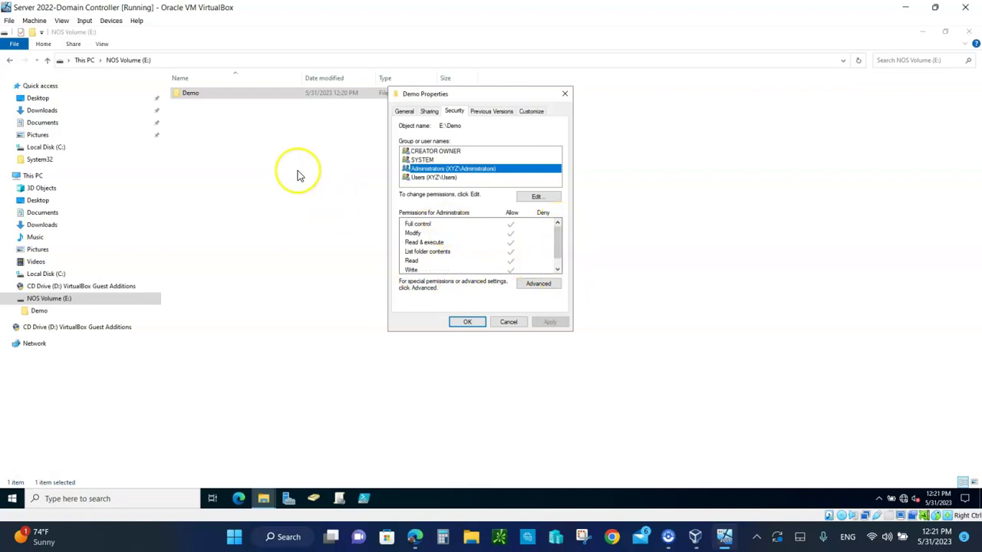
{"action": "left_click", "coordinate": [195, 99]}
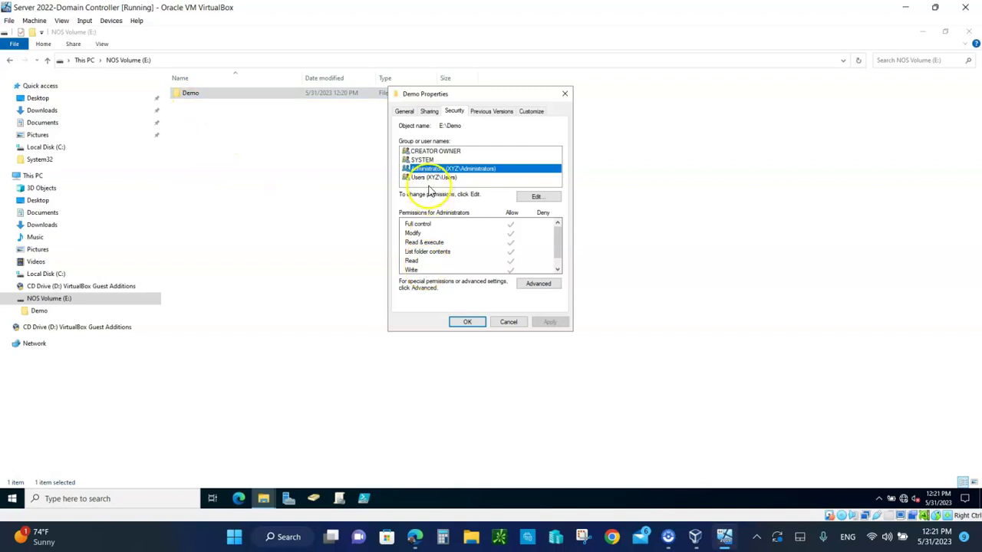
{"action": "left_click", "coordinate": [424, 178]}
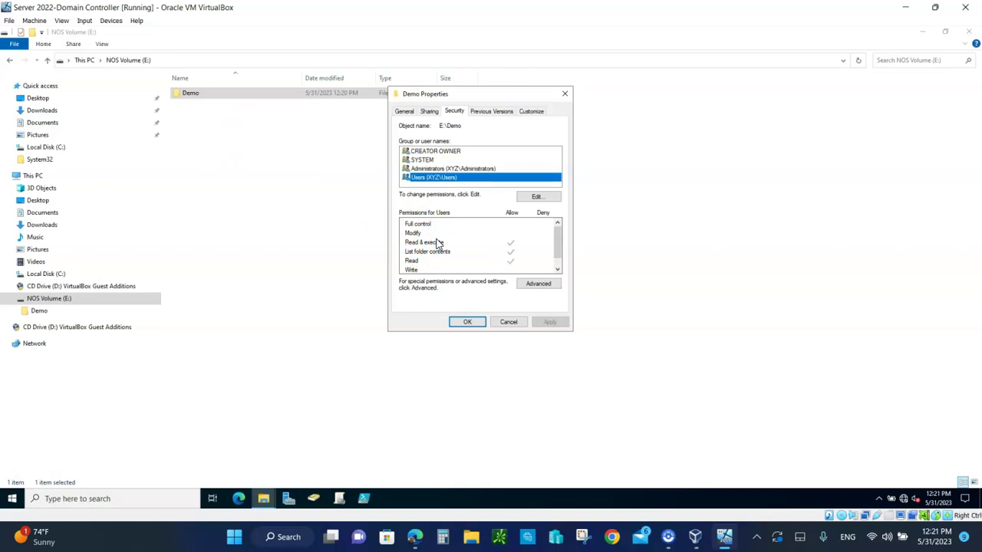
Try to clear an inherited Allow permission of the Users group on the Demo folder, and cancel the permission editing
{"action": "left_click", "coordinate": [536, 197]}
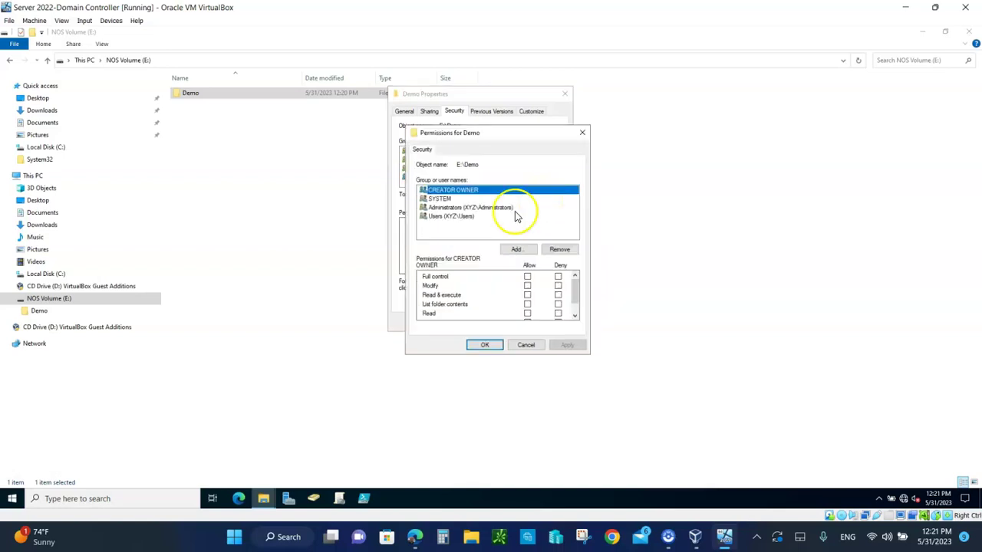
{"action": "left_click", "coordinate": [445, 217]}
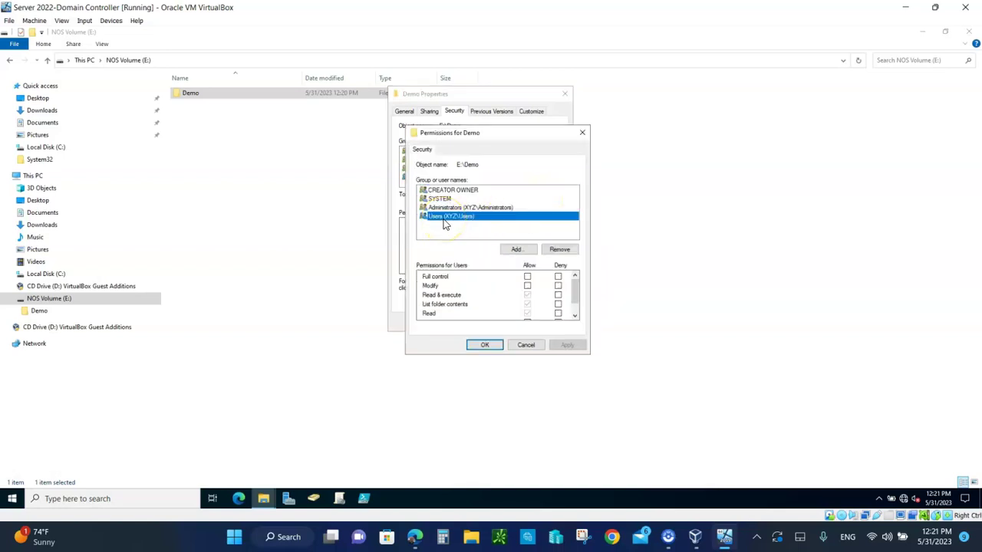
{"action": "left_click", "coordinate": [526, 303]}
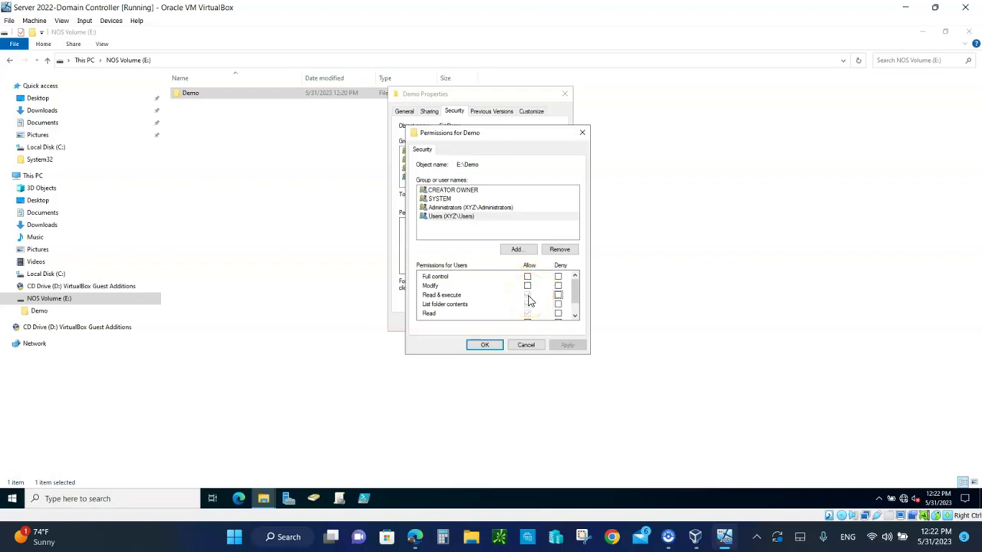
{"action": "left_click", "coordinate": [530, 345]}
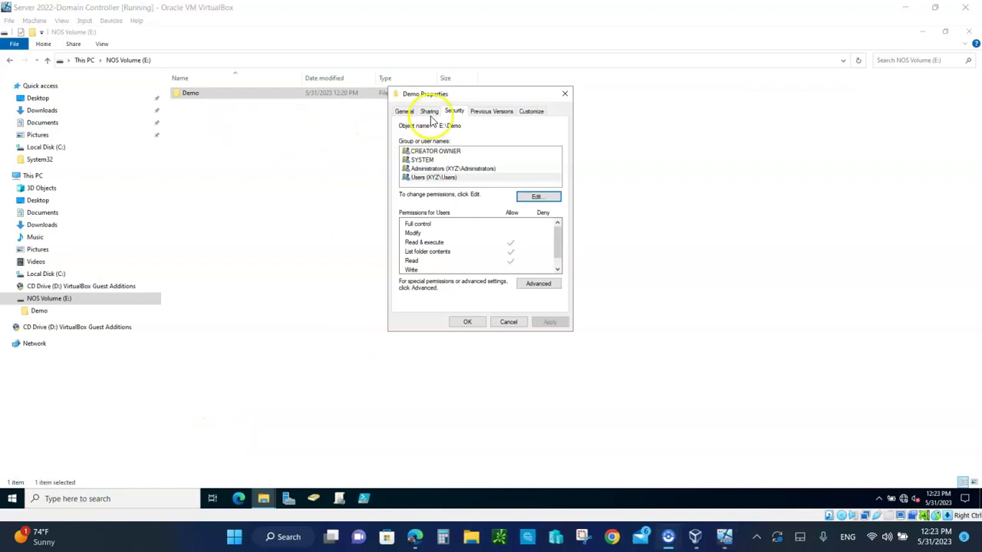
Disable inheritance on the Demo folder in its advanced security settings, converting the inherited permissions into explicit ones, and apply the change
{"action": "left_click", "coordinate": [539, 285]}
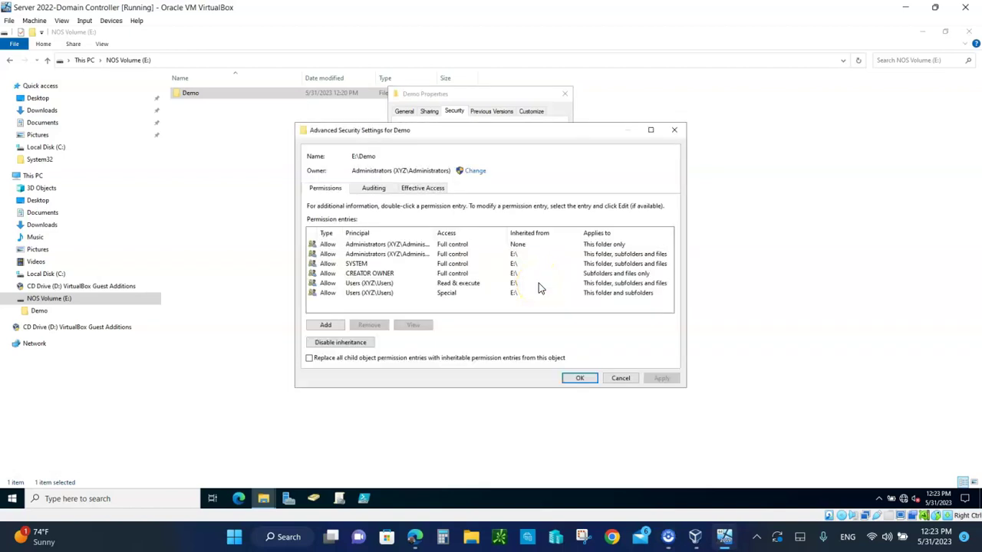
{"action": "left_click", "coordinate": [368, 285]}
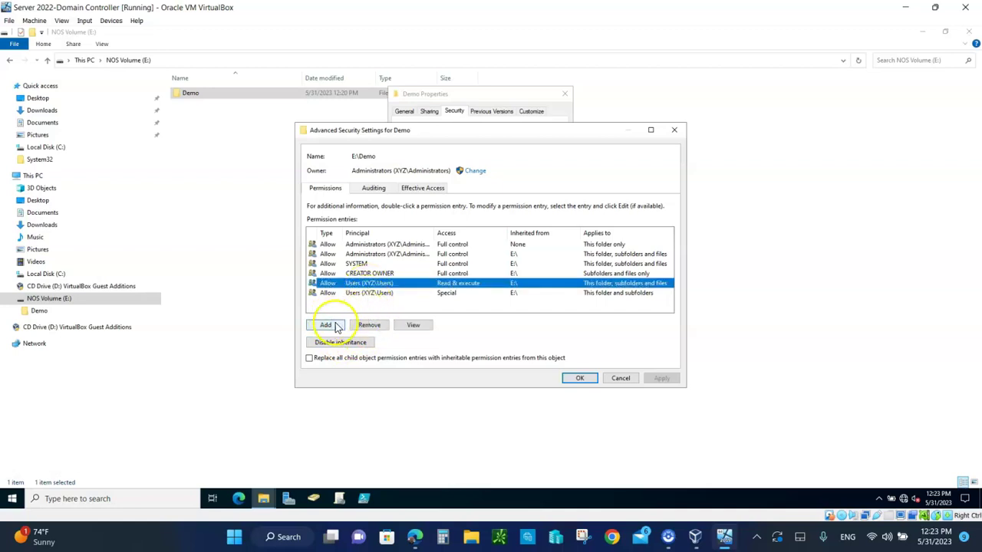
{"action": "left_click", "coordinate": [338, 345]}
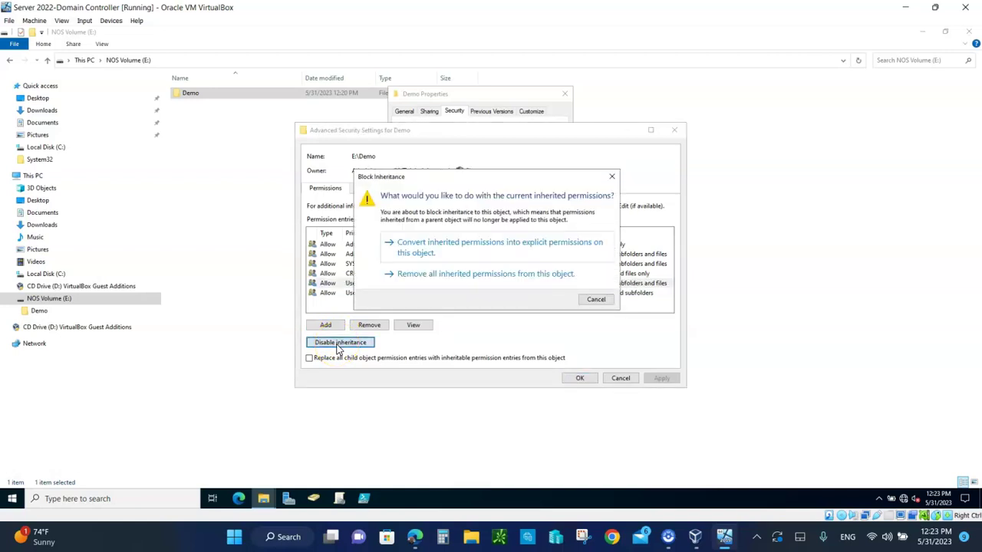
{"action": "left_click", "coordinate": [427, 247]}
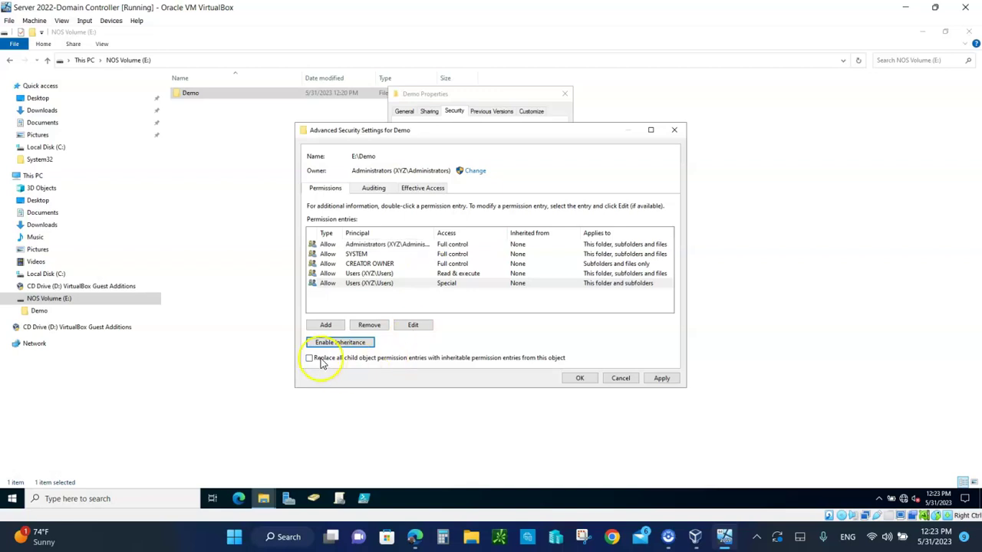
{"action": "left_click", "coordinate": [661, 377]}
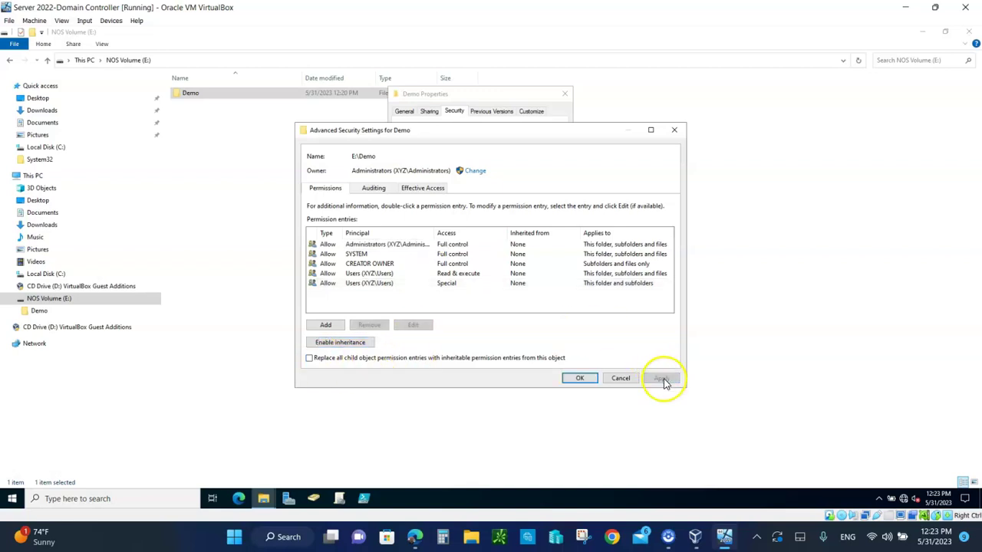
Clear the Users group's Read & execute Allow permission on the Demo folder, restore it, and accept the permissions
{"action": "left_click", "coordinate": [578, 379]}
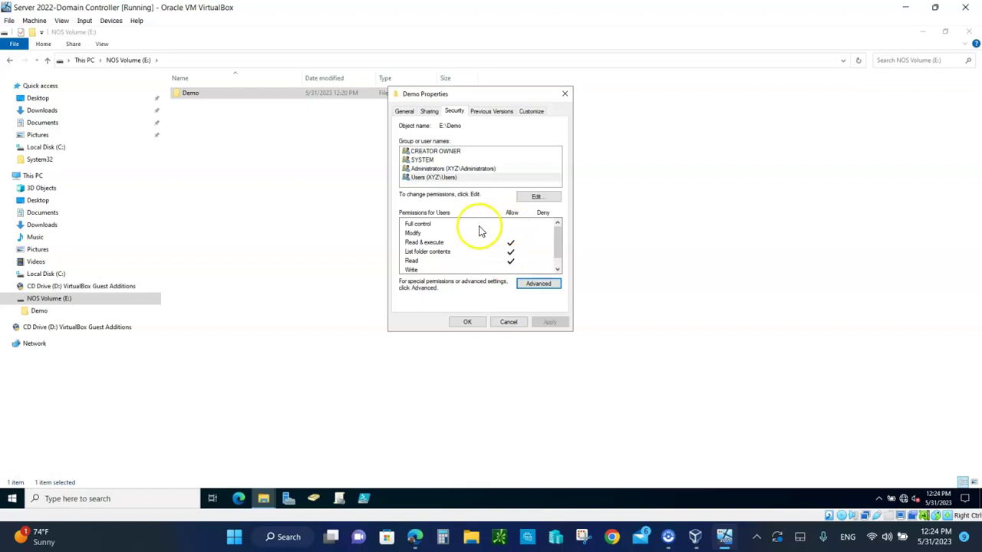
{"action": "left_click", "coordinate": [536, 198]}
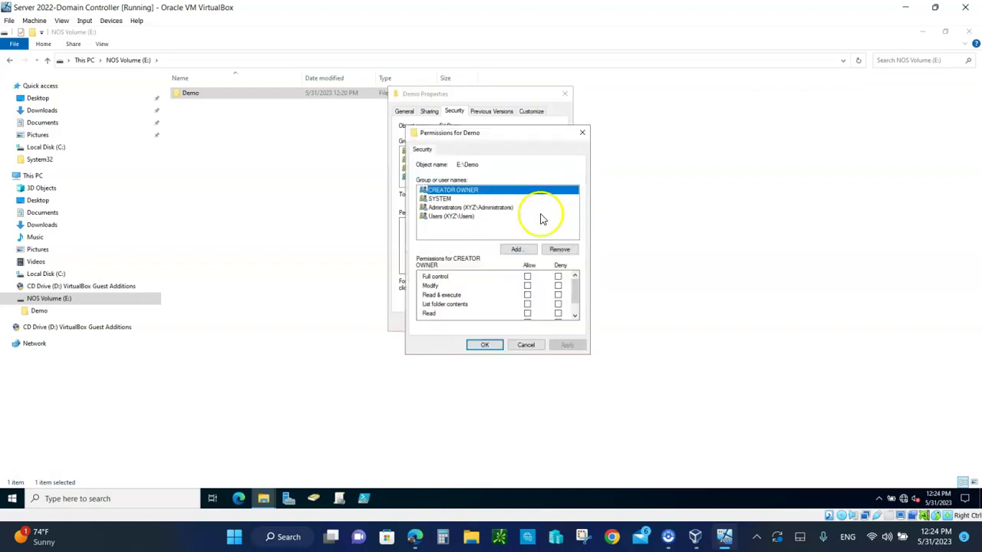
{"action": "left_click", "coordinate": [451, 217]}
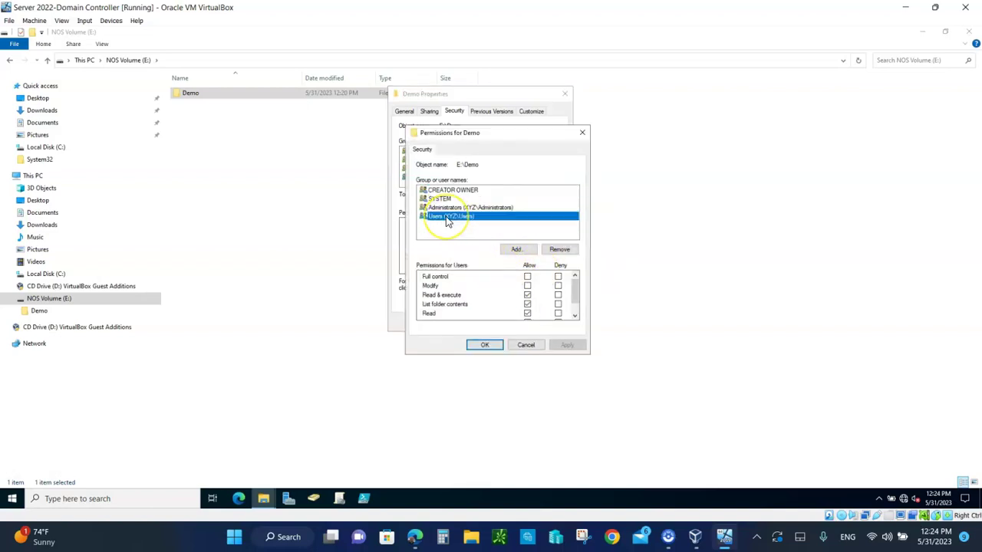
{"action": "left_click", "coordinate": [528, 295]}
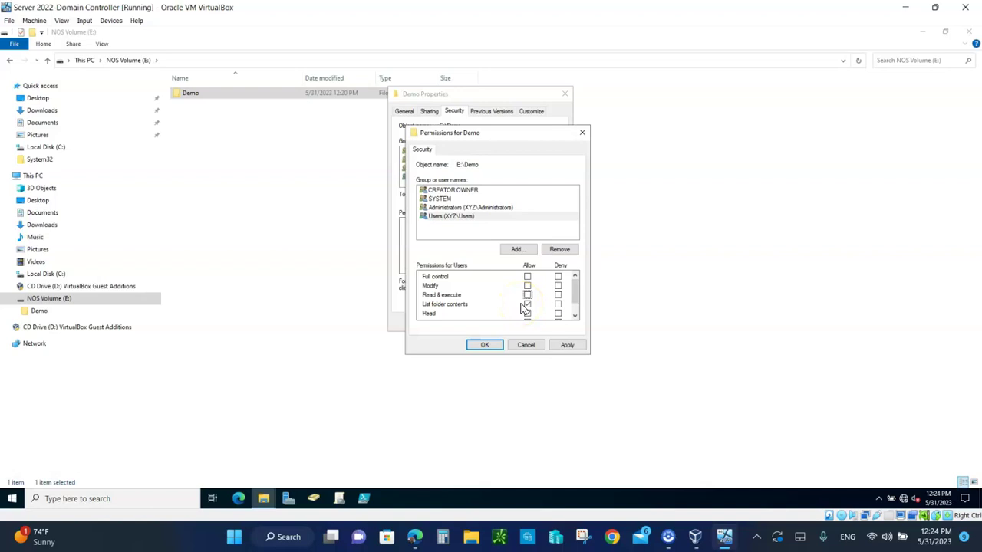
{"action": "left_click", "coordinate": [527, 295]}
{"action": "left_click", "coordinate": [484, 345]}
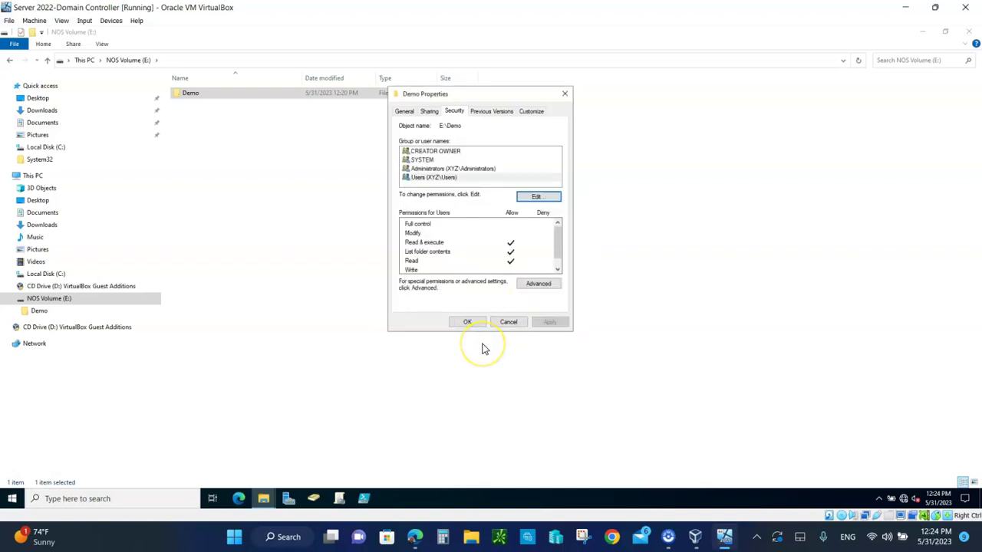
Re-enable inheritance on the Demo folder in its advanced security settings, apply the change, and close the folder's properties
{"action": "left_click", "coordinate": [538, 285]}
{"action": "left_click", "coordinate": [538, 284]}
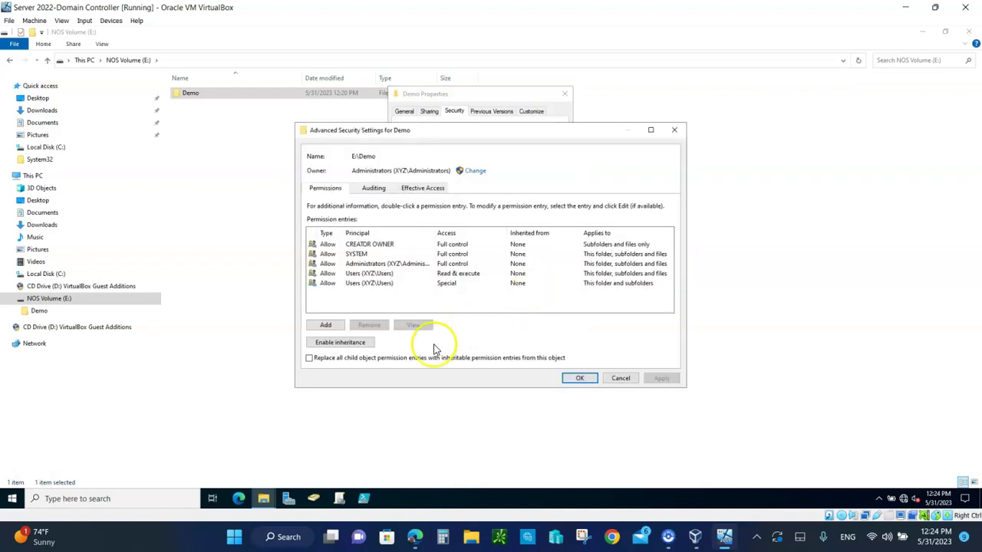
{"action": "left_click", "coordinate": [348, 344]}
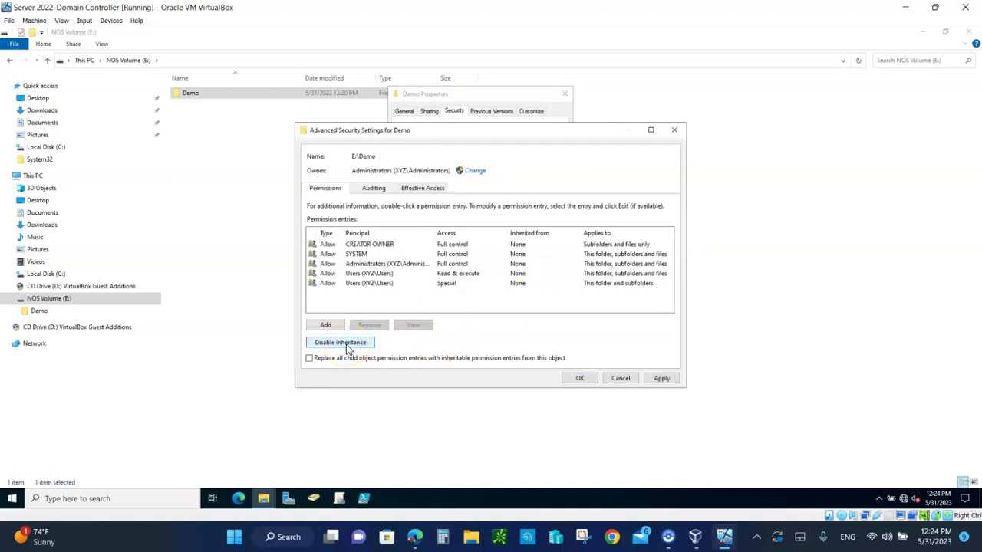
{"action": "left_click", "coordinate": [660, 379]}
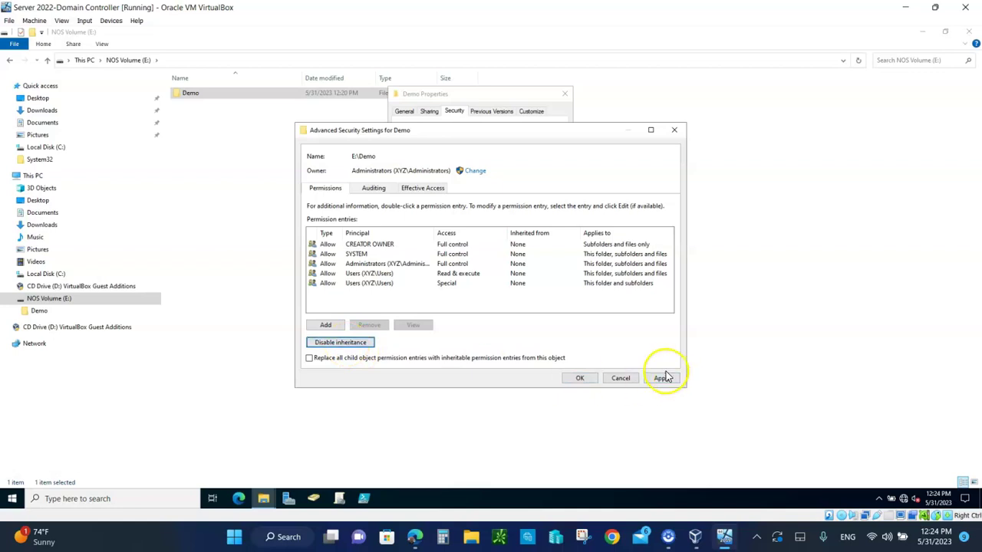
{"action": "left_click", "coordinate": [580, 379]}
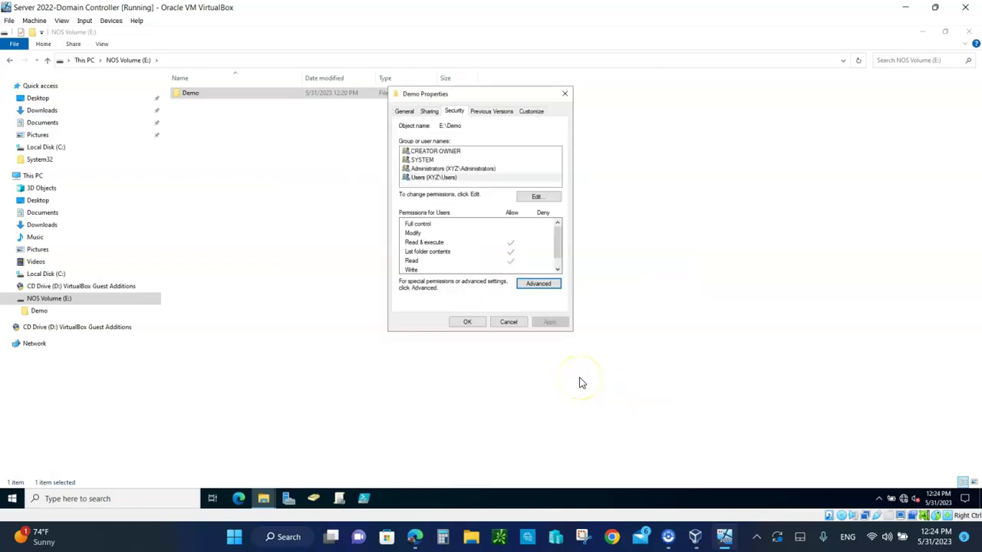
{"action": "left_click", "coordinate": [467, 322]}
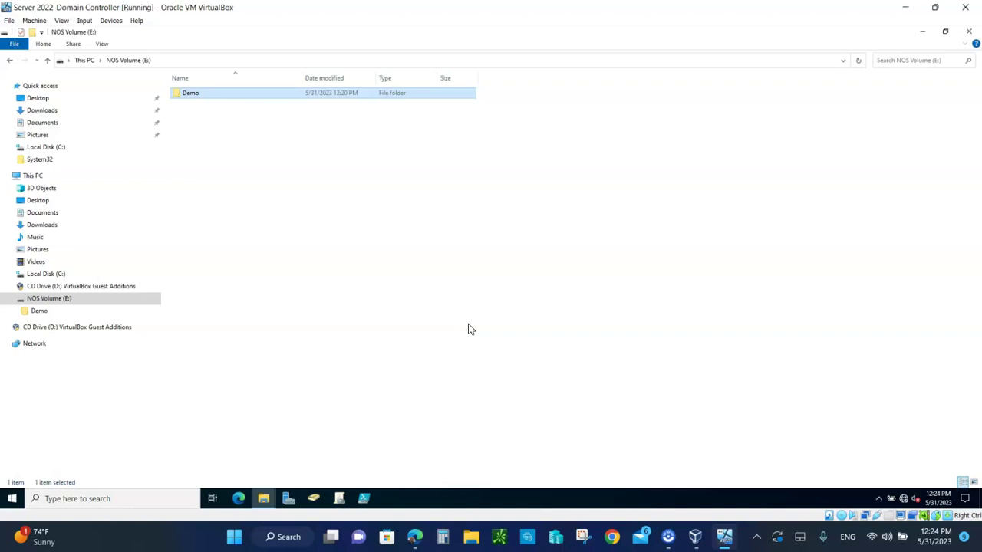
Open the security properties of the DemoText file inside the Demo folder
{"action": "double_click", "coordinate": [192, 94]}
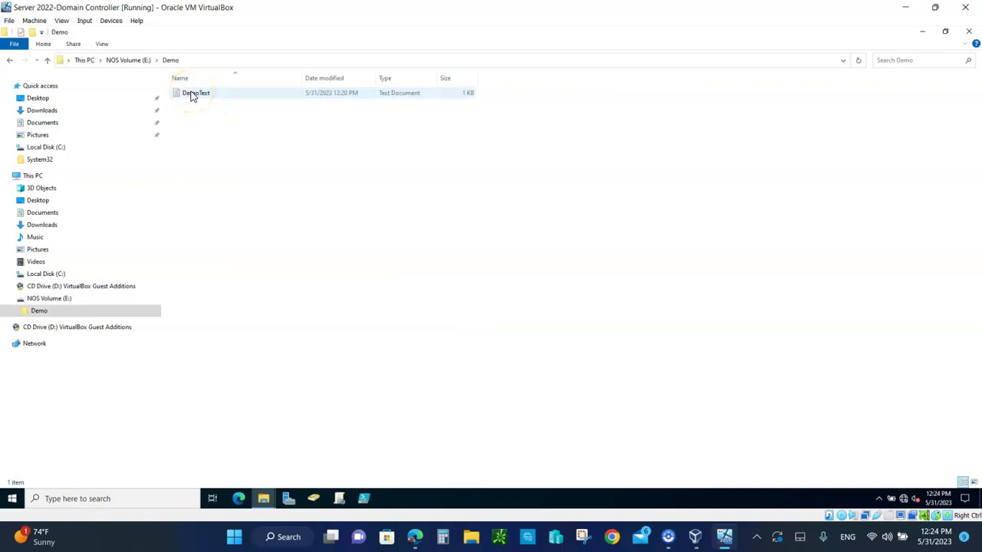
{"action": "right_click", "coordinate": [191, 94]}
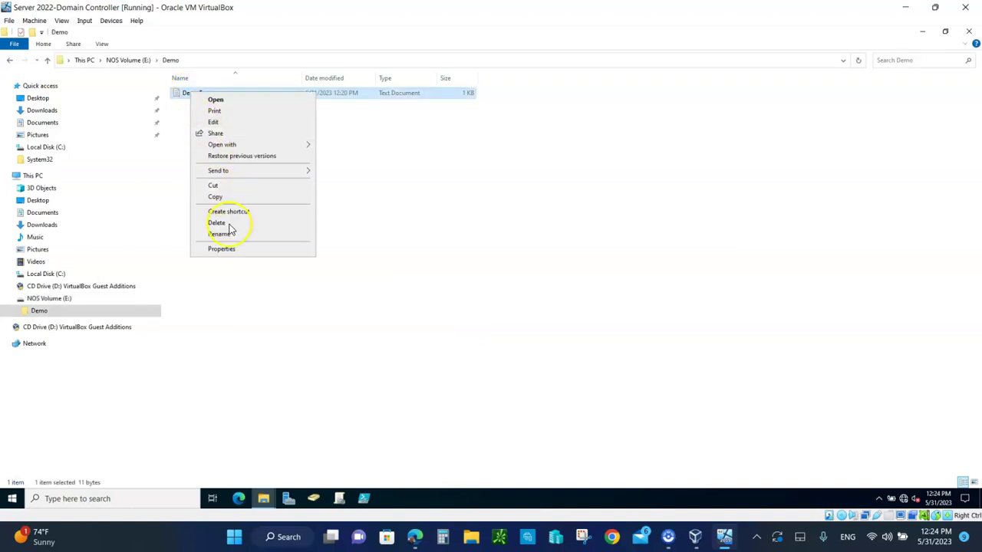
{"action": "left_click", "coordinate": [230, 250]}
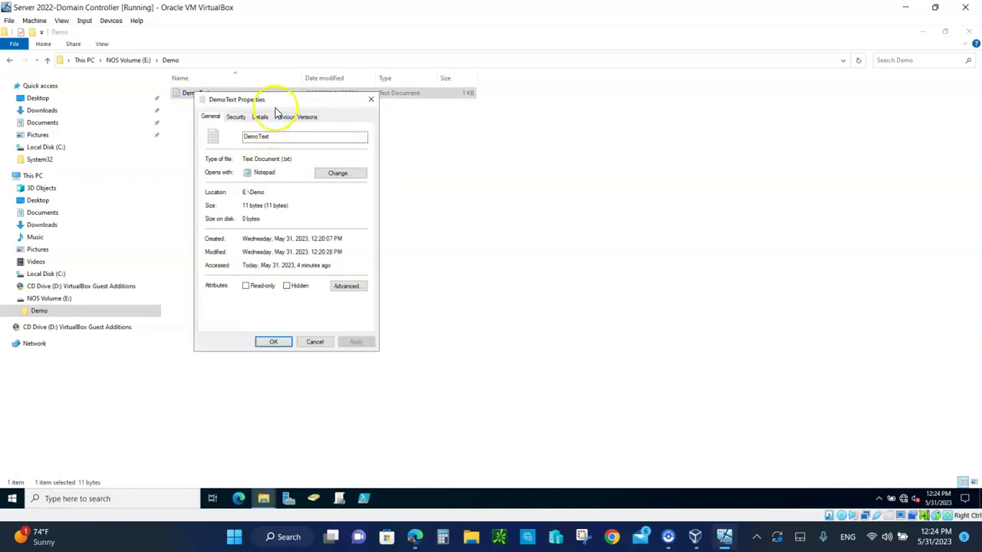
{"action": "left_click_drag", "start_coordinate": [277, 106], "coordinate": [476, 108]}
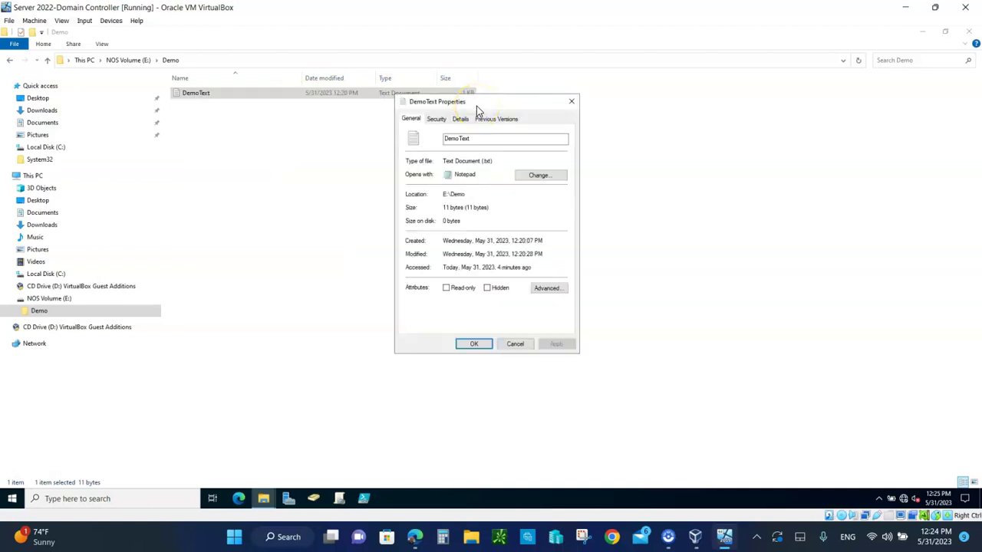
{"action": "left_click", "coordinate": [436, 119]}
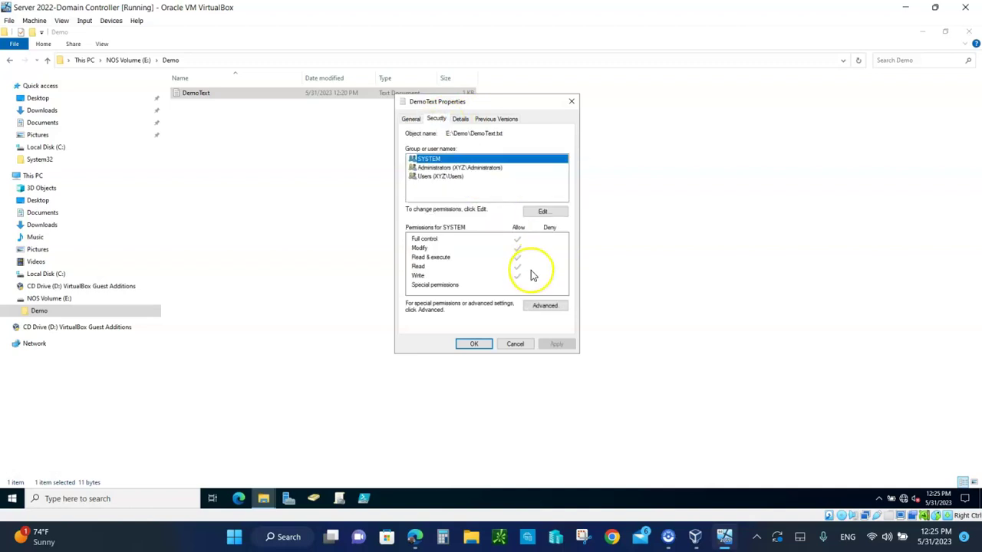
Examine the DemoText file's advanced permission entries and the permissions of its Users group
{"action": "left_click", "coordinate": [550, 306]}
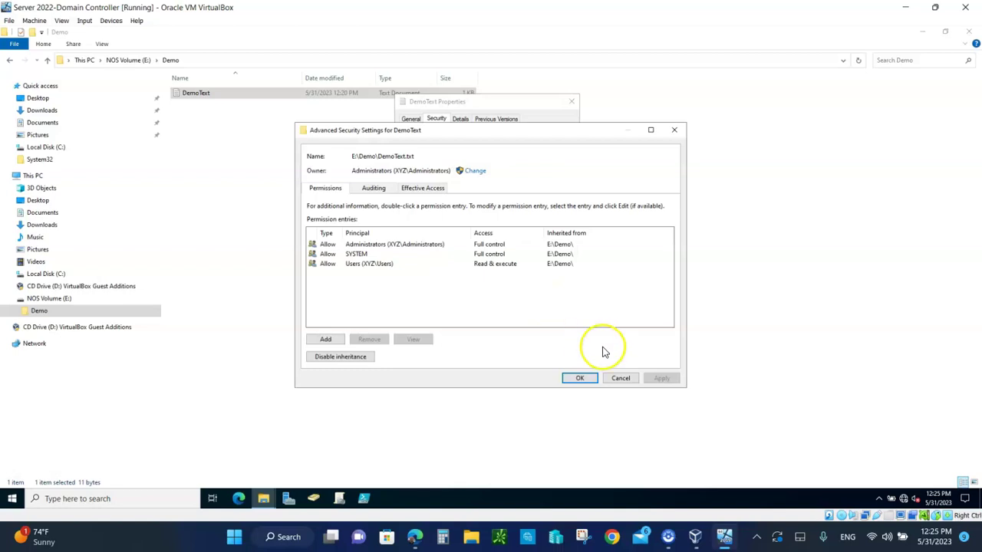
{"action": "left_click", "coordinate": [620, 379]}
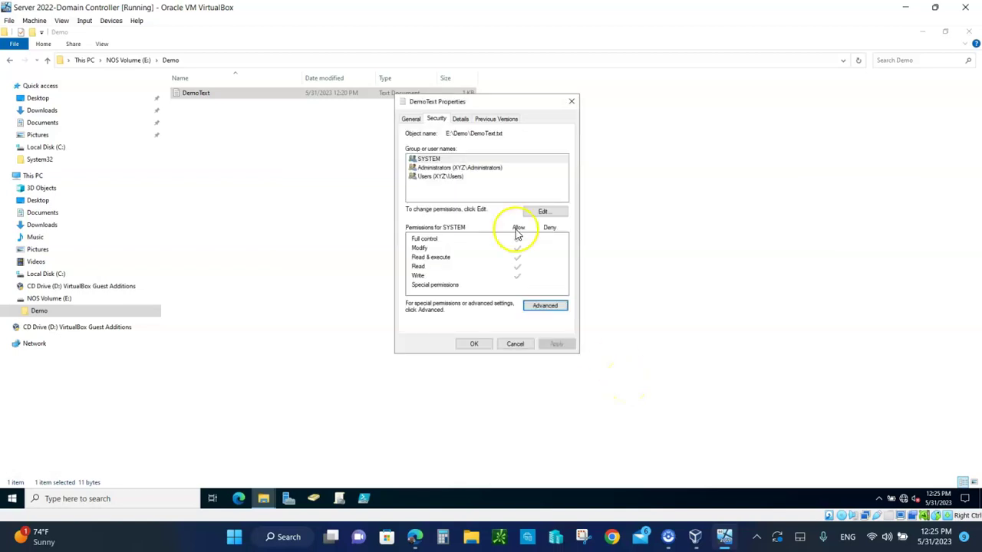
{"action": "left_click", "coordinate": [437, 176]}
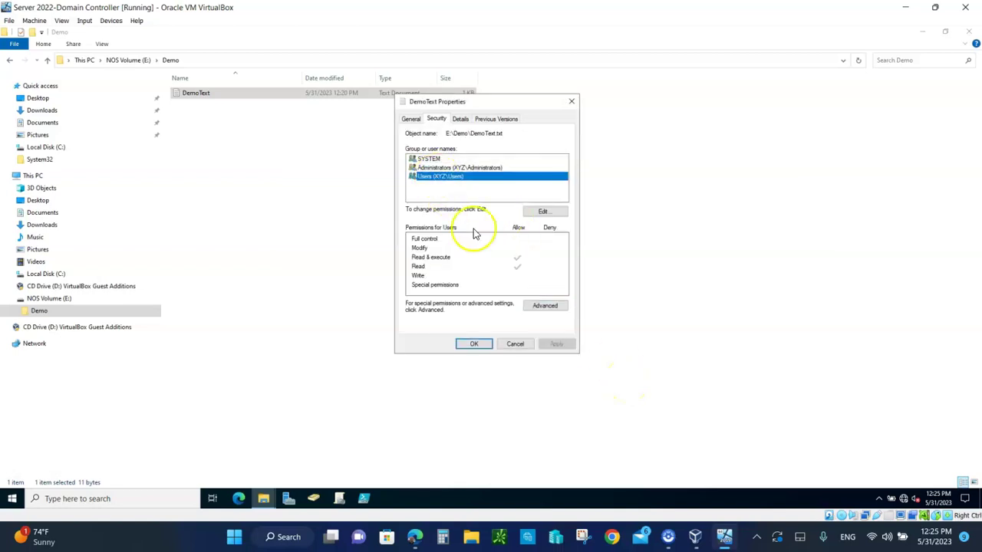
Start a new permission entry in DemoText's advanced security settings, with the domain user's account as the principal
{"action": "left_click", "coordinate": [547, 306]}
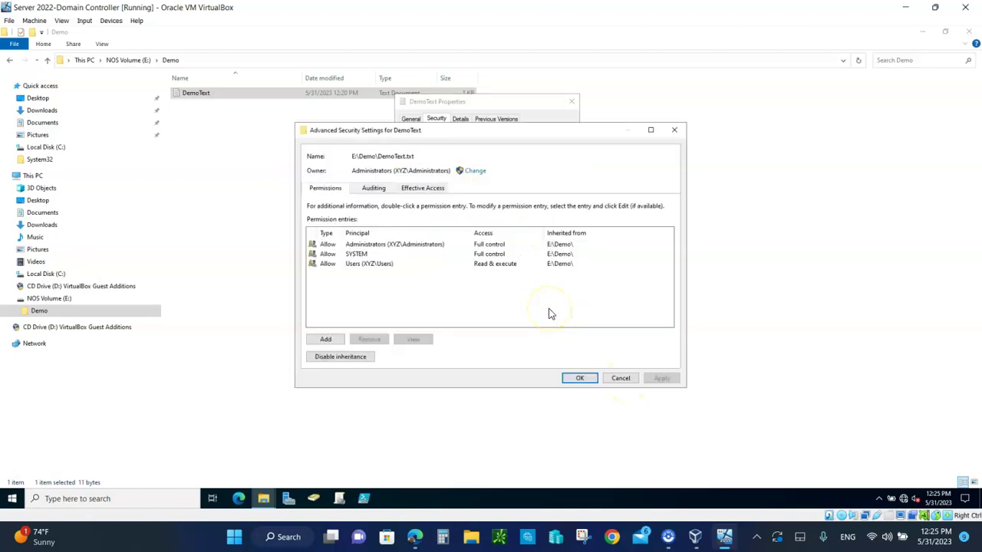
{"action": "left_click", "coordinate": [326, 341]}
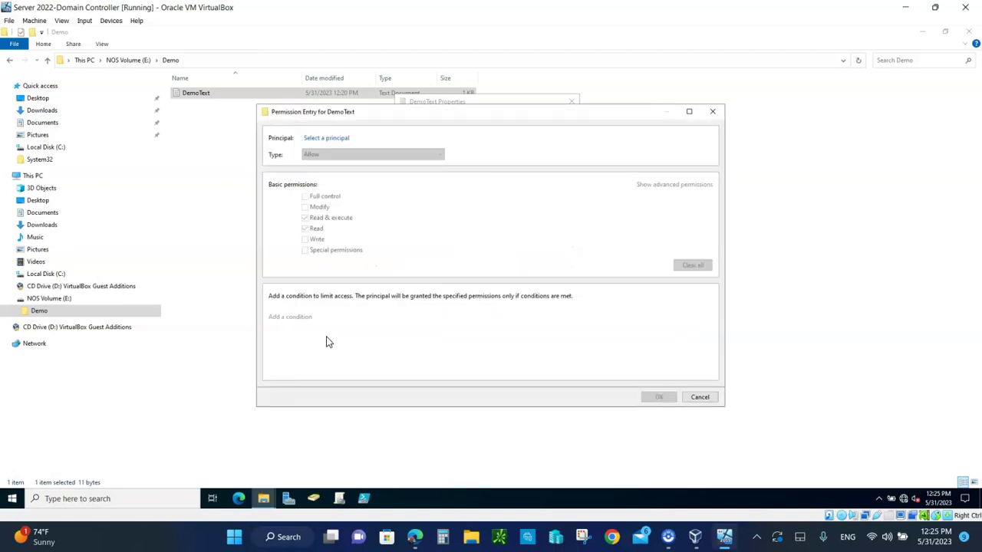
{"action": "left_click", "coordinate": [314, 334]}
{"action": "left_click", "coordinate": [321, 139]}
{"action": "left_click", "coordinate": [286, 214]}
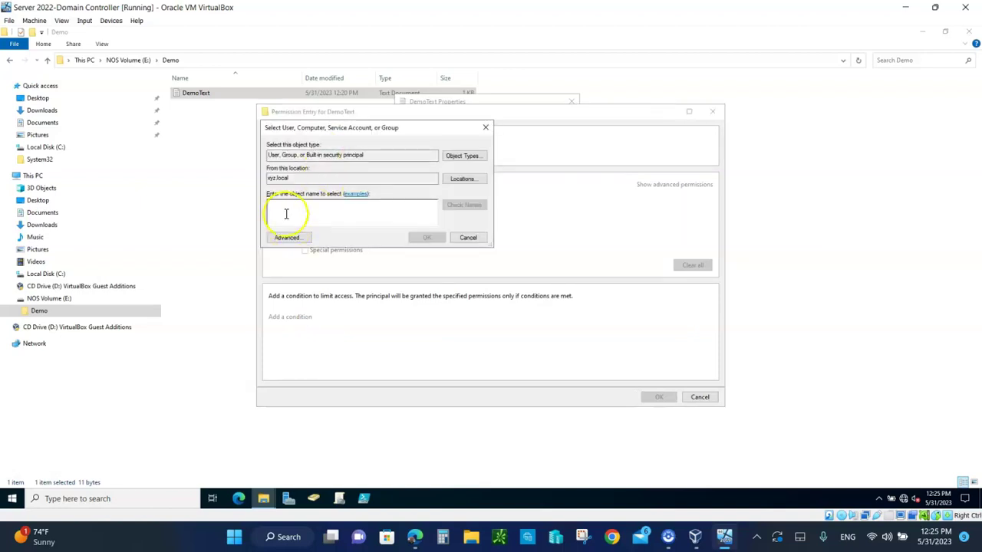
{"action": "type", "text": "jan"}
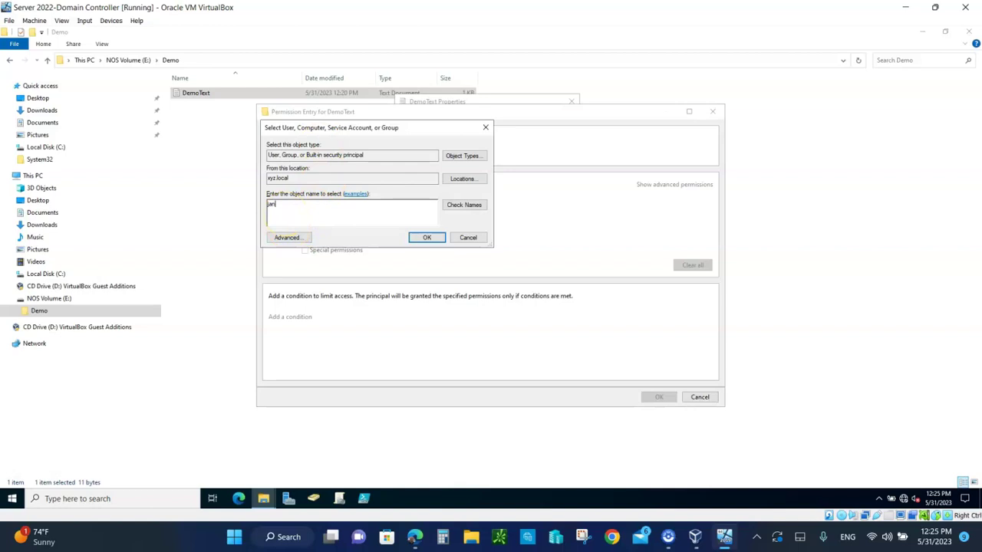
{"action": "left_click", "coordinate": [463, 206]}
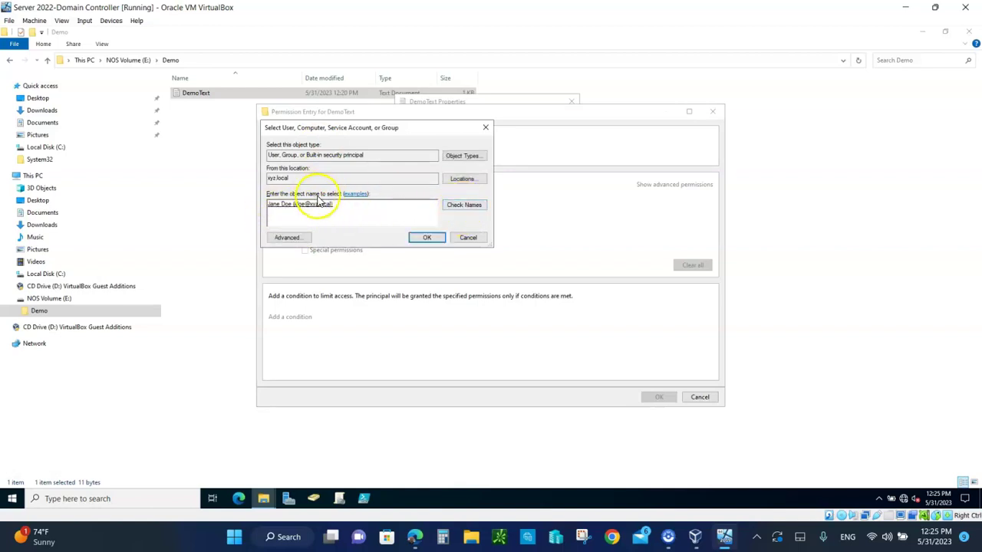
{"action": "left_click", "coordinate": [426, 238]}
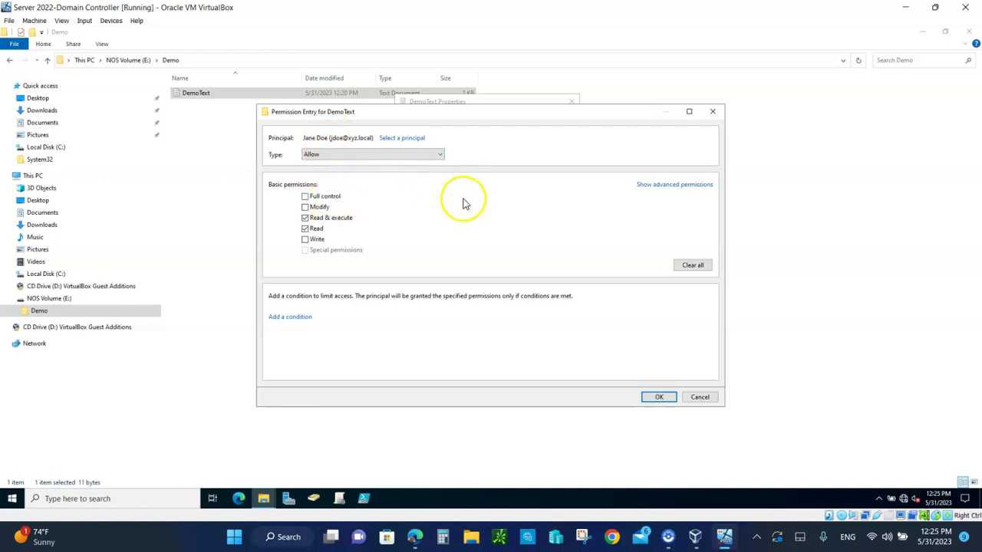
Allow the advanced permissions Create files / write data and Create folders / append data in the user's entry
{"action": "left_click", "coordinate": [657, 185]}
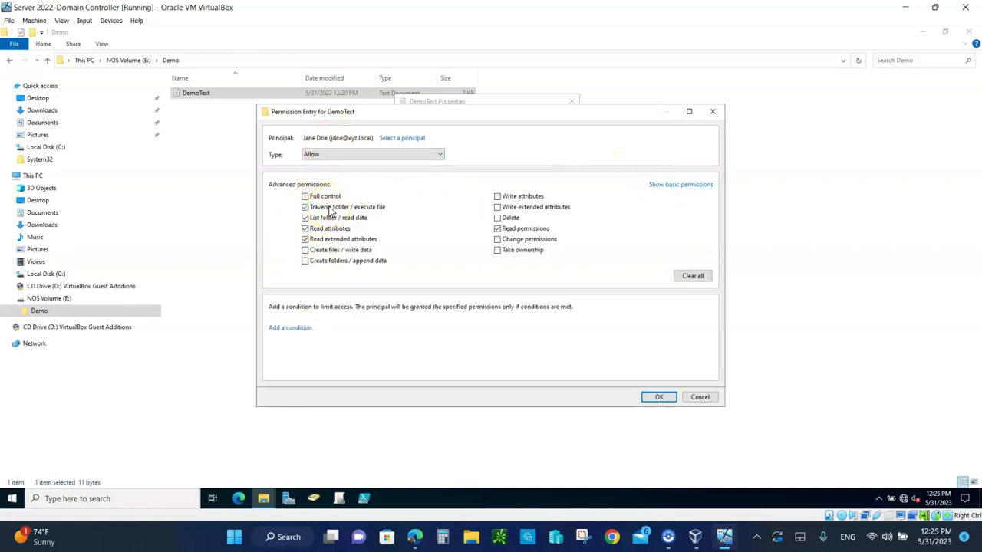
{"action": "left_click", "coordinate": [308, 254]}
{"action": "left_click", "coordinate": [306, 262]}
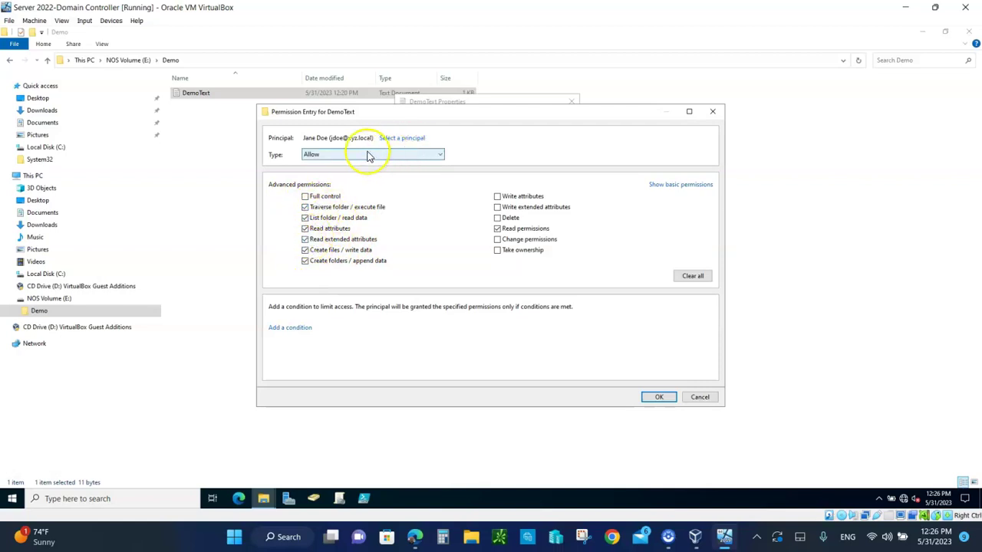
Add a limiting condition to the permission entry, based on the Device attribute AuthenticationSilo
{"action": "left_click", "coordinate": [290, 330]}
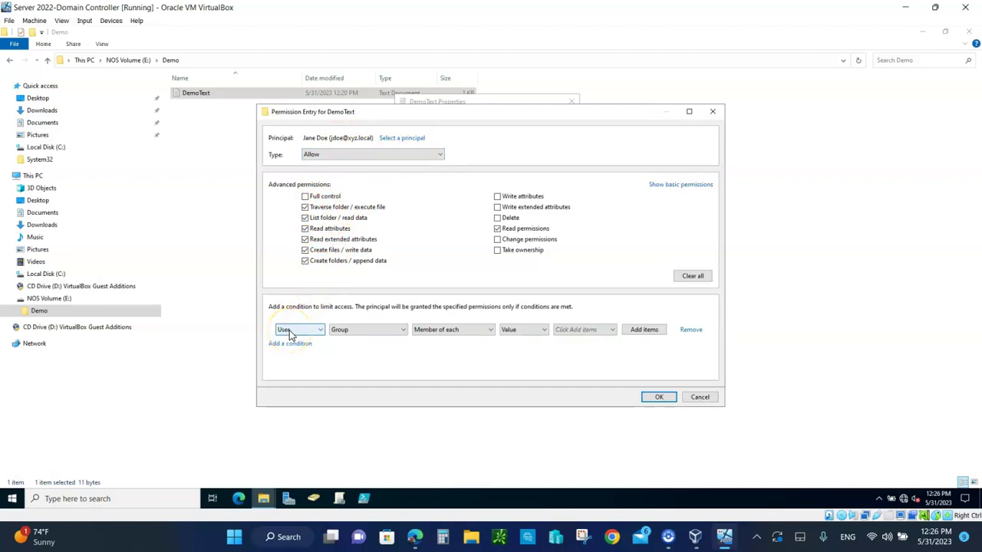
{"action": "left_click", "coordinate": [296, 331]}
{"action": "left_click", "coordinate": [295, 341]}
{"action": "left_click", "coordinate": [357, 331]}
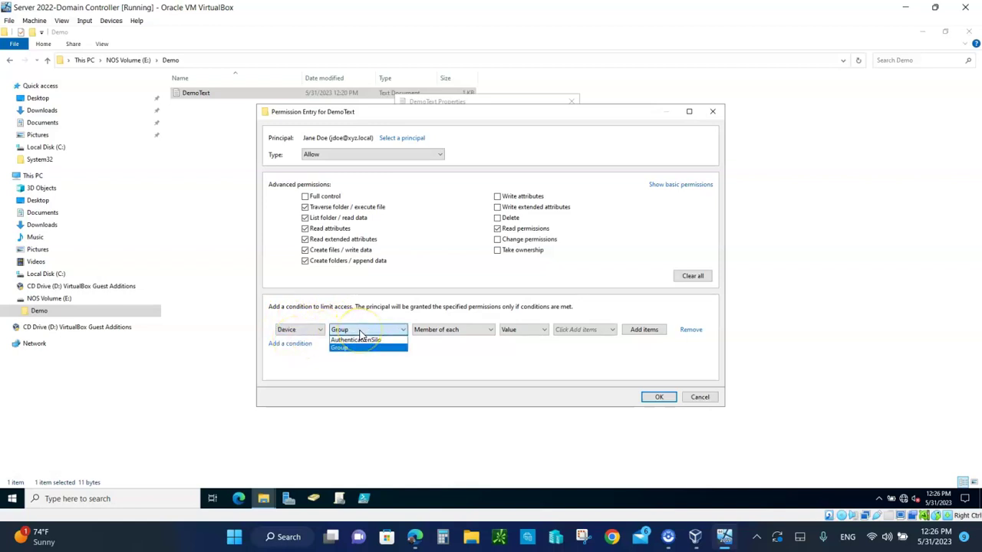
{"action": "left_click", "coordinate": [361, 340]}
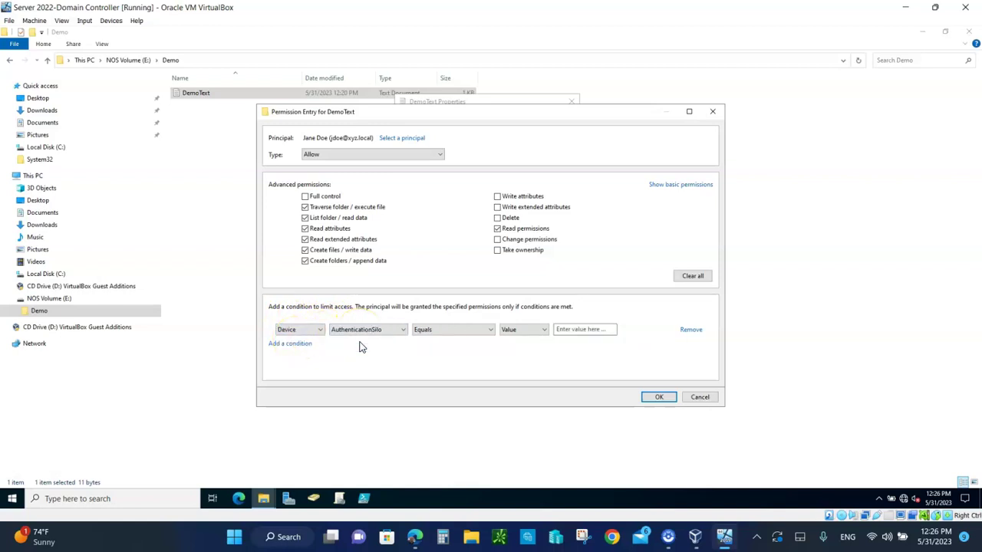
Set the condition to compare the device's silo with the User attribute AuthenticationSilo
{"action": "left_click", "coordinate": [510, 330]}
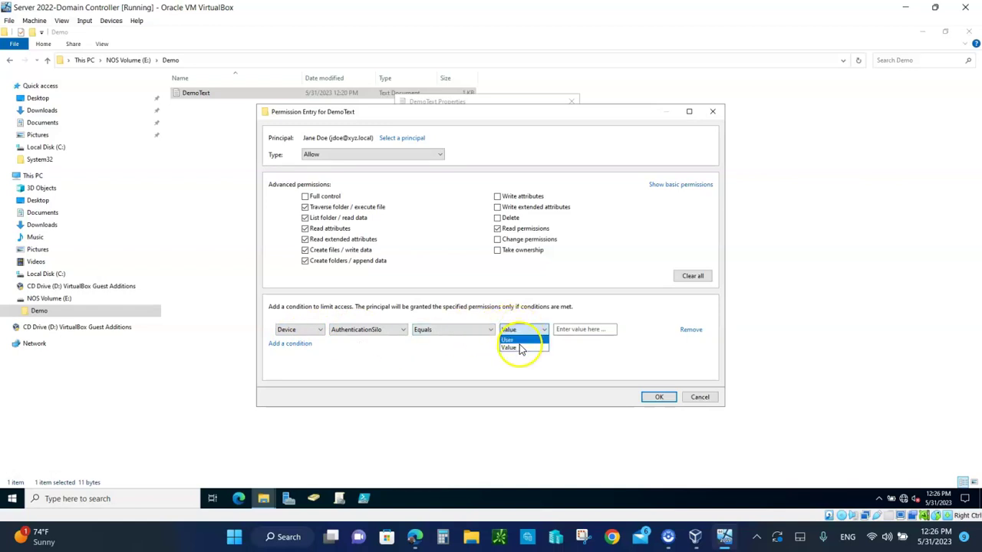
{"action": "left_click", "coordinate": [520, 349]}
{"action": "left_click", "coordinate": [574, 331]}
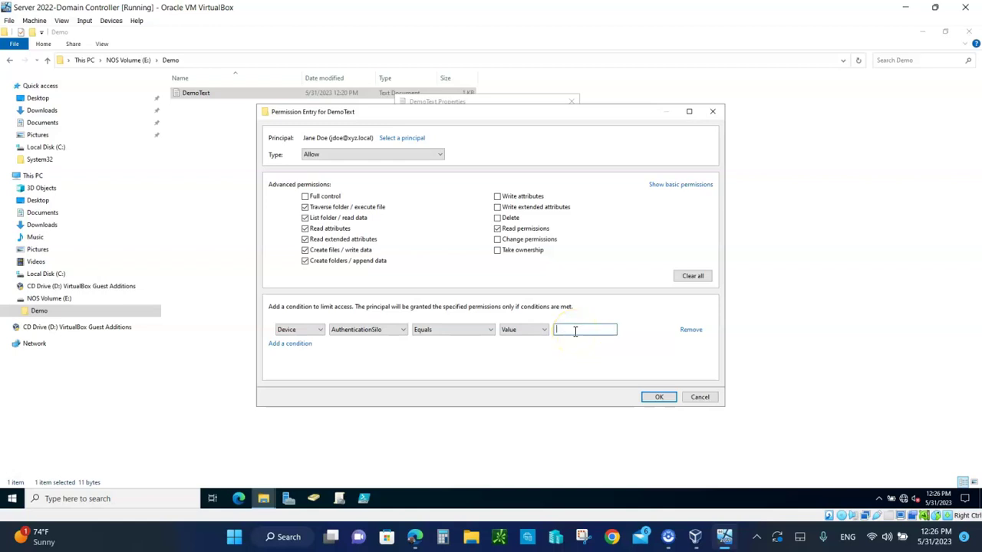
{"action": "left_click", "coordinate": [524, 331]}
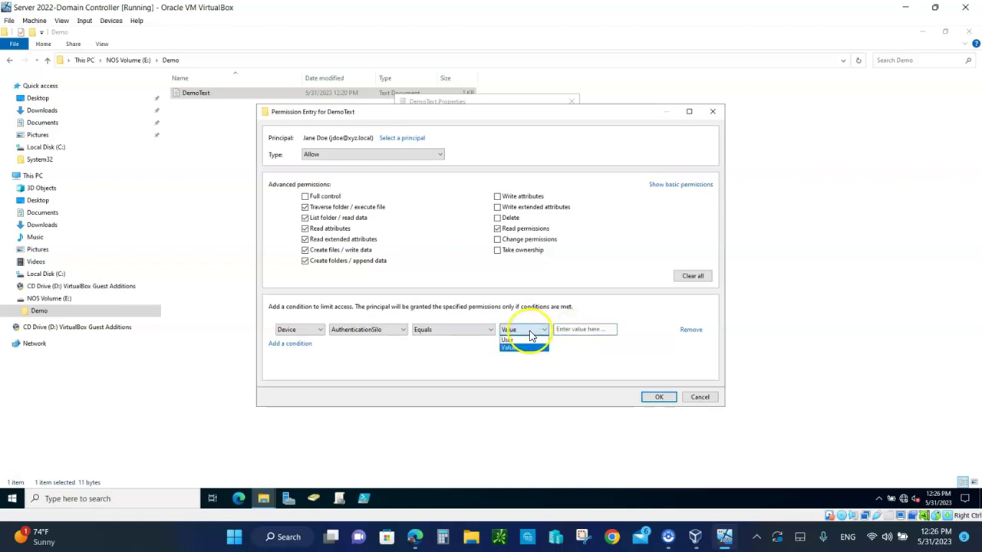
{"action": "left_click", "coordinate": [514, 340]}
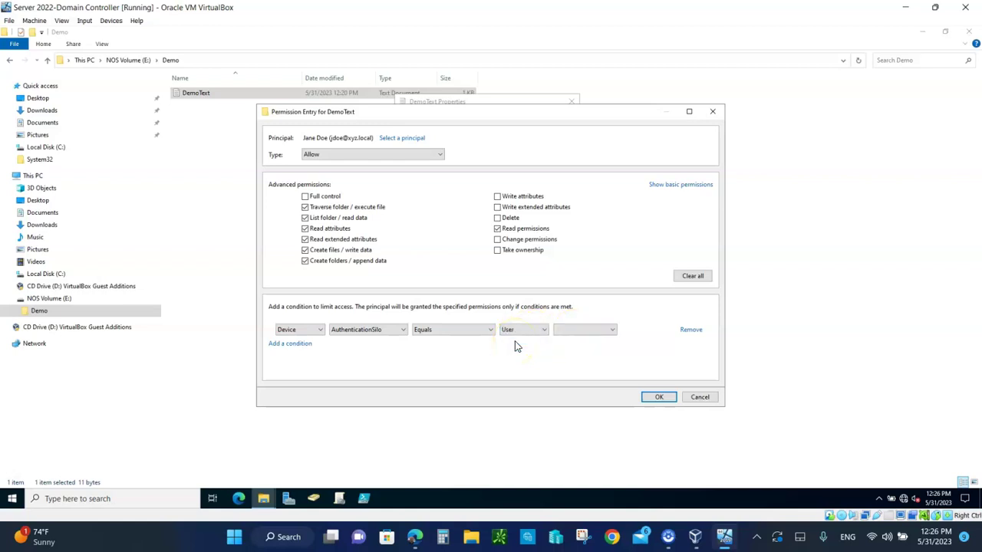
{"action": "left_click", "coordinate": [605, 332]}
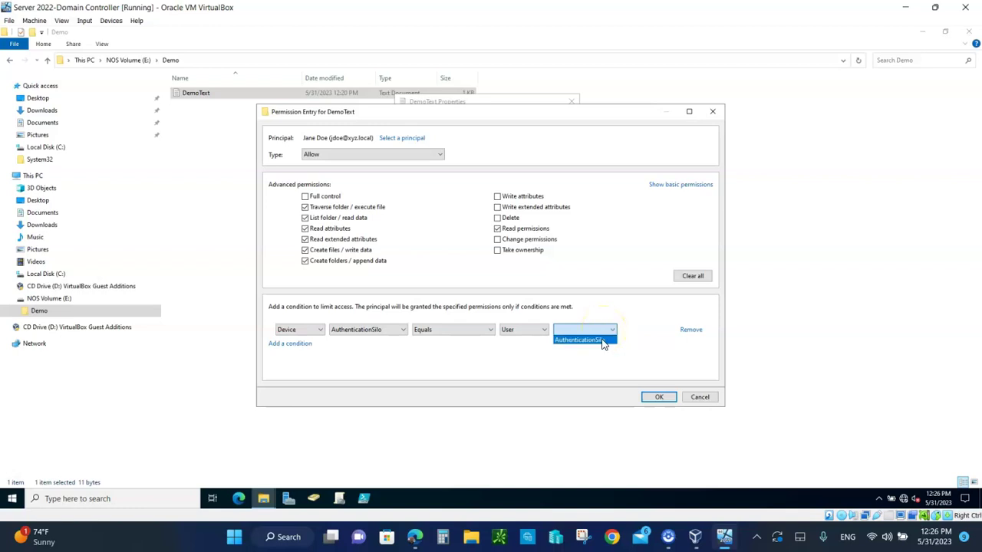
{"action": "left_click", "coordinate": [602, 340]}
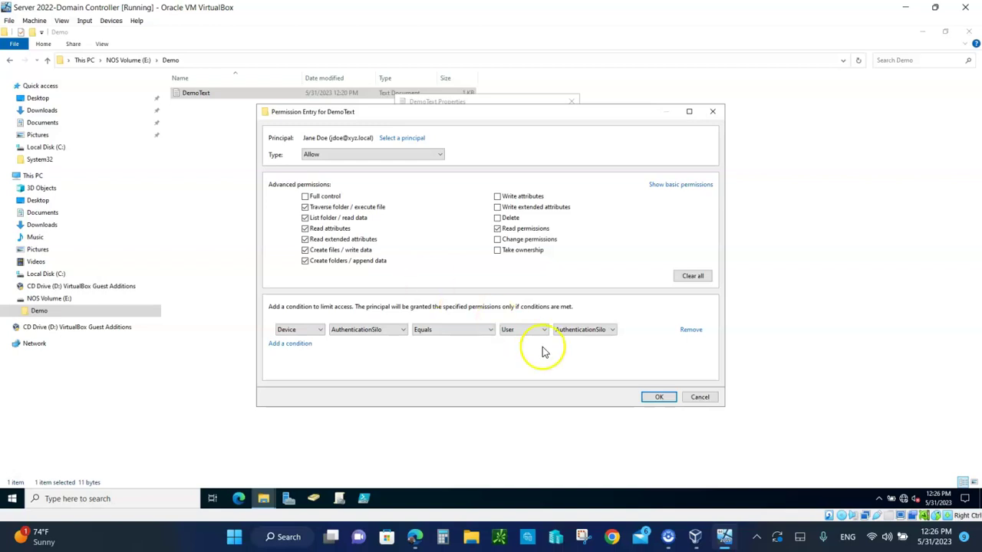
Discard DemoText's unsaved permission entry, and close and reopen the file's advanced security settings
{"action": "left_click", "coordinate": [704, 398]}
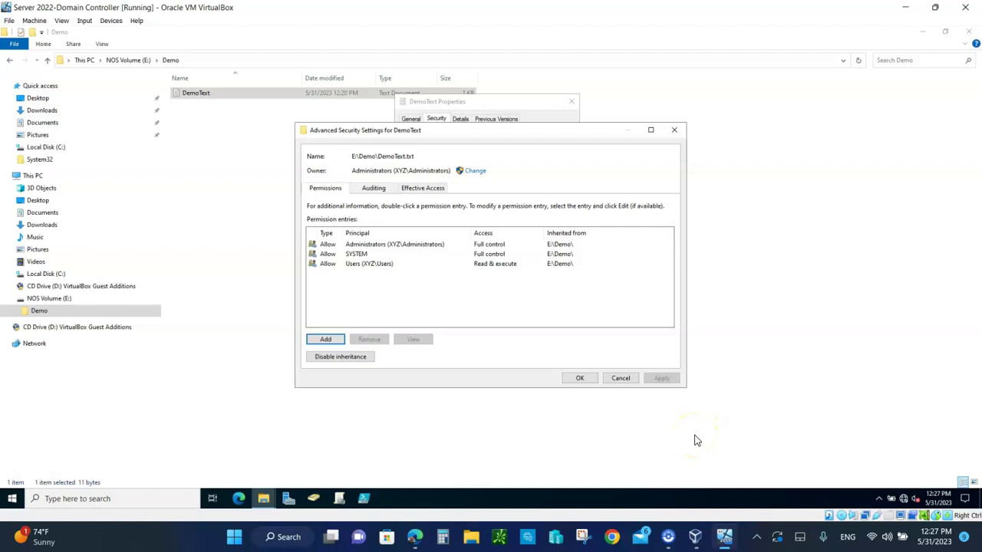
{"action": "left_click", "coordinate": [621, 377]}
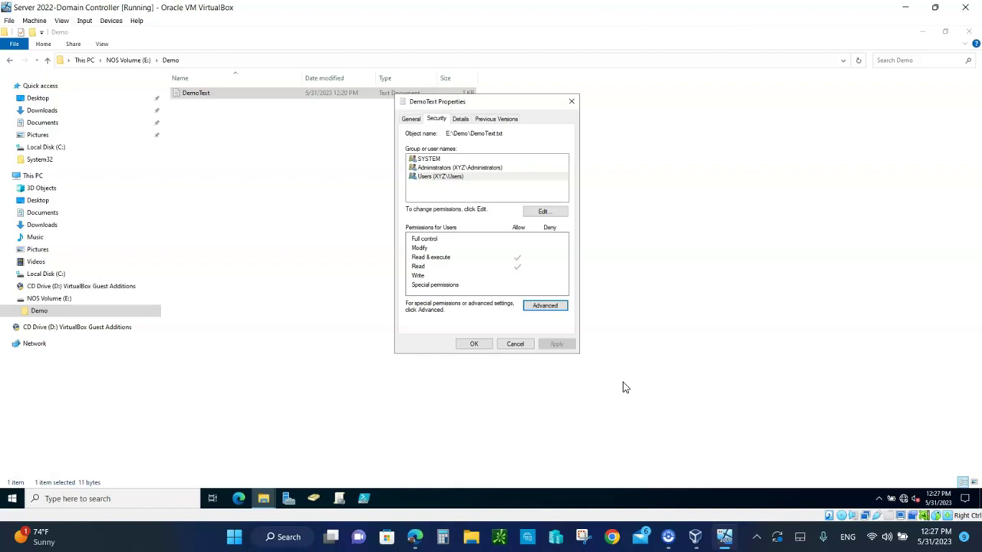
{"action": "left_click", "coordinate": [539, 306]}
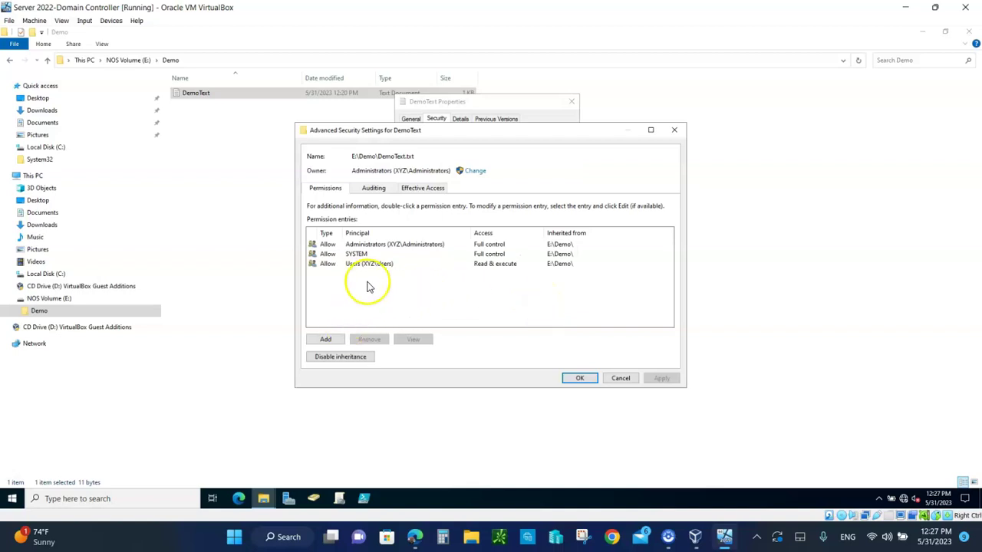
Start a new auditing entry in DemoText's advanced security settings, with the domain user's account as the principal
{"action": "left_click", "coordinate": [374, 190]}
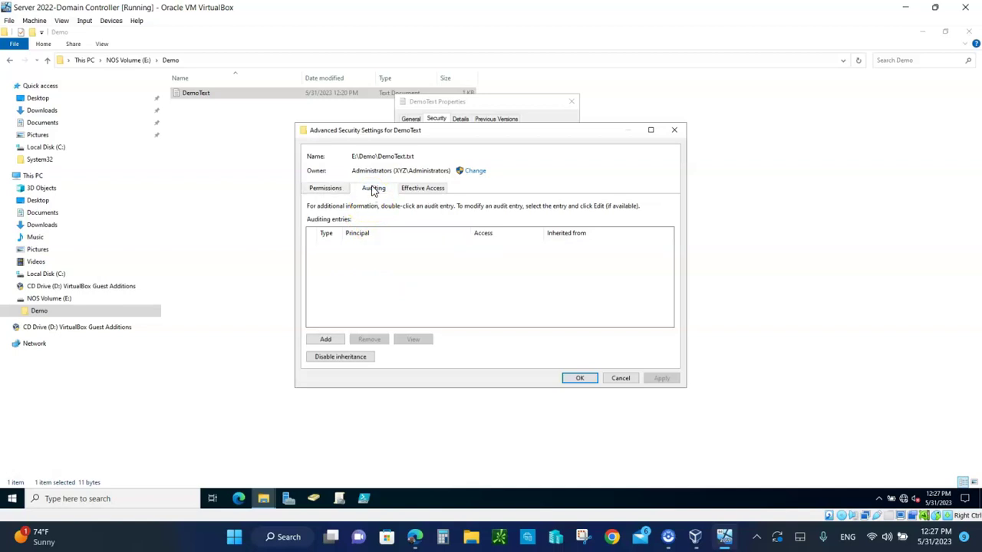
{"action": "left_click", "coordinate": [325, 339]}
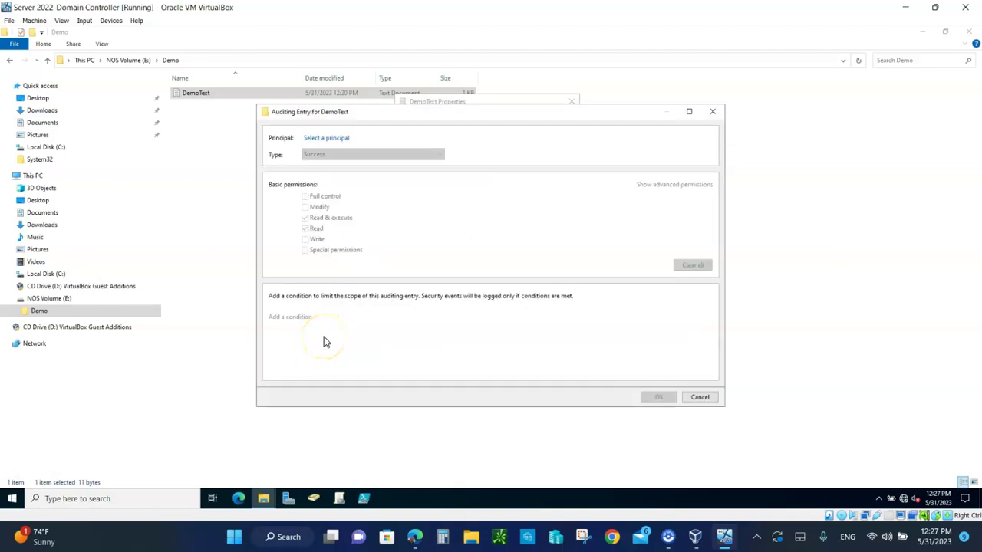
{"action": "left_click", "coordinate": [340, 138]}
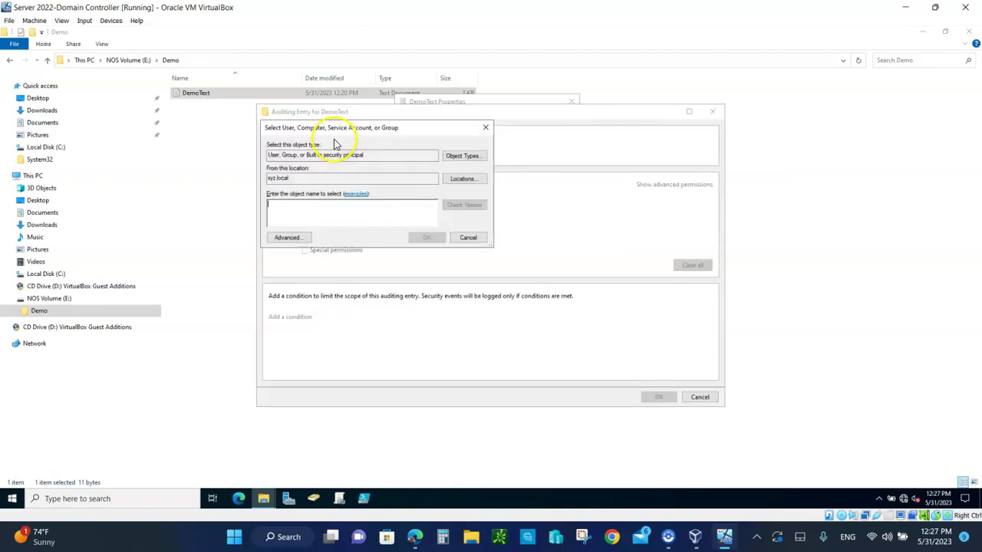
{"action": "left_click", "coordinate": [270, 205]}
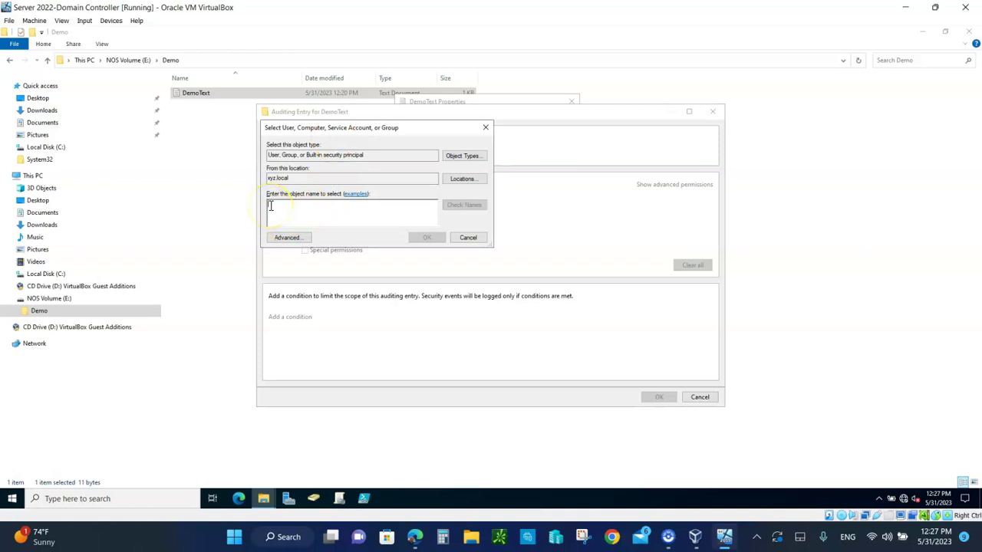
{"action": "type", "text": "a"}
{"action": "key", "text": "BackSpace"}
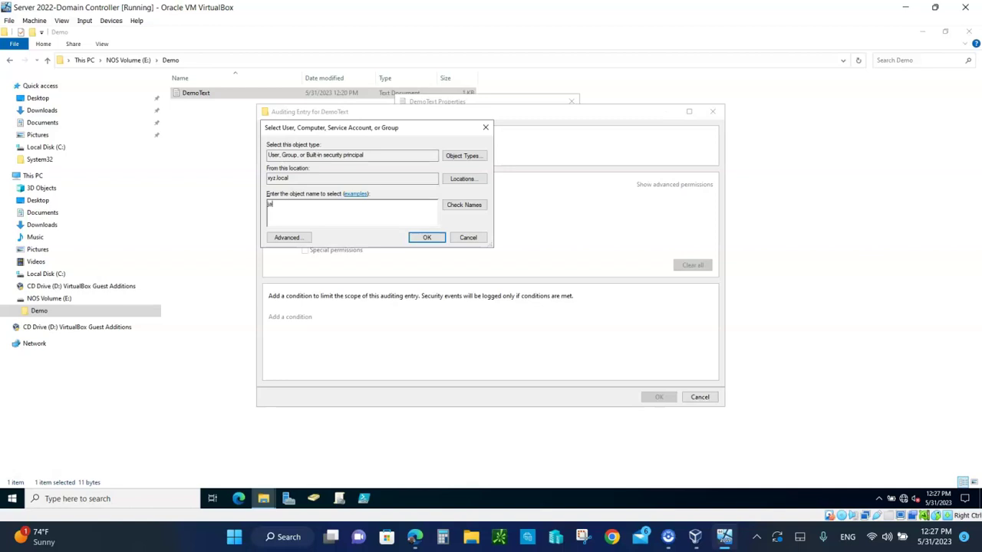
{"action": "left_click", "coordinate": [465, 205]}
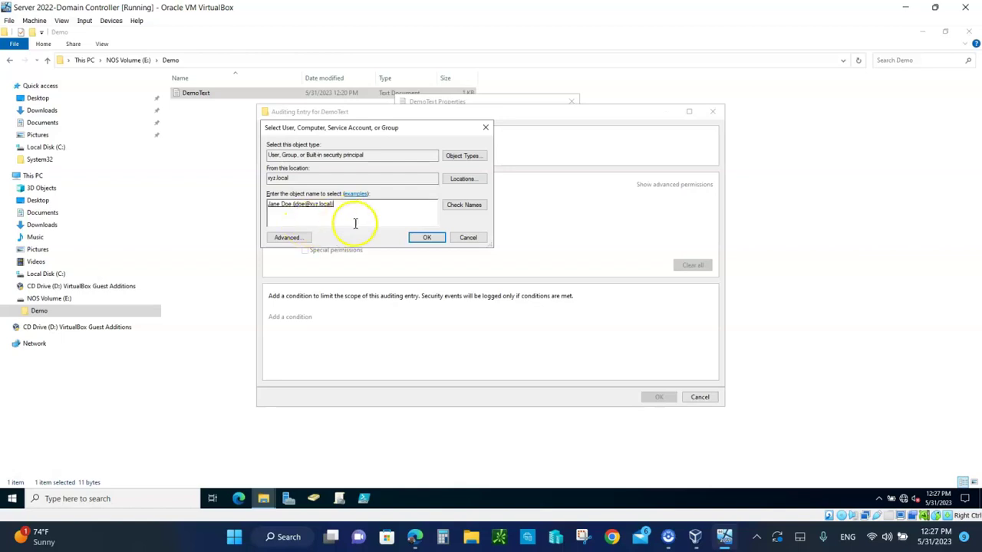
{"action": "left_click", "coordinate": [426, 238]}
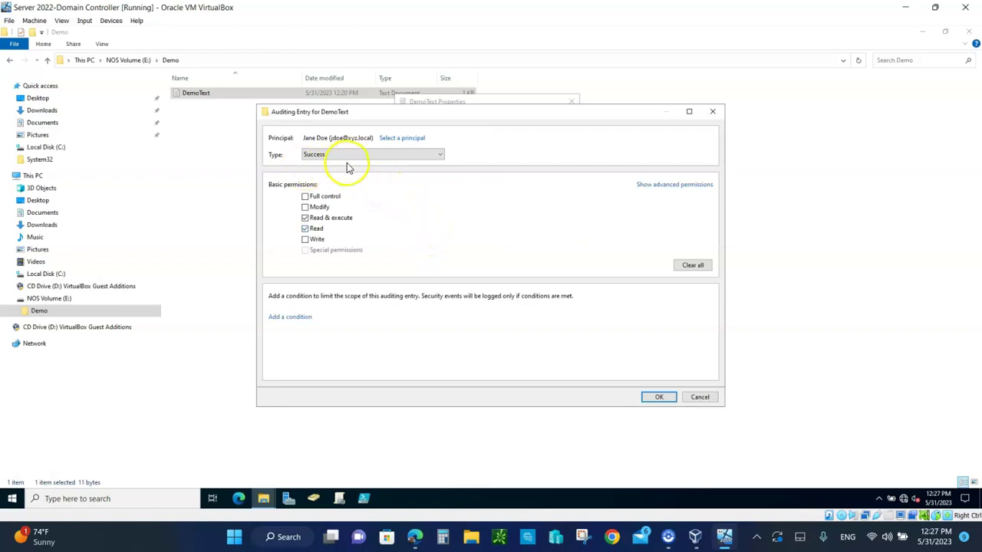
Show the auditing entry's advanced permissions and try the Fail type before returning it to Success
{"action": "left_click", "coordinate": [667, 188]}
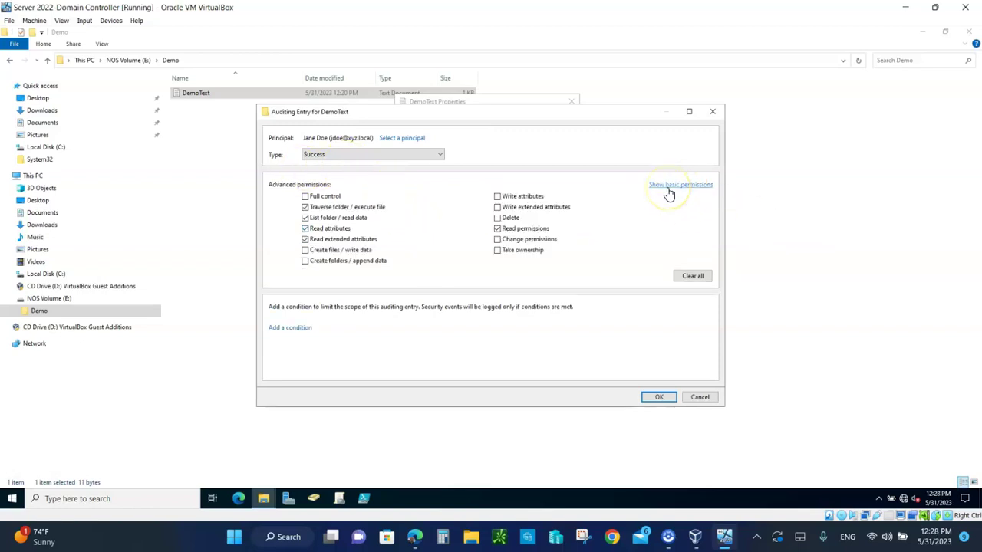
{"action": "left_click", "coordinate": [391, 155]}
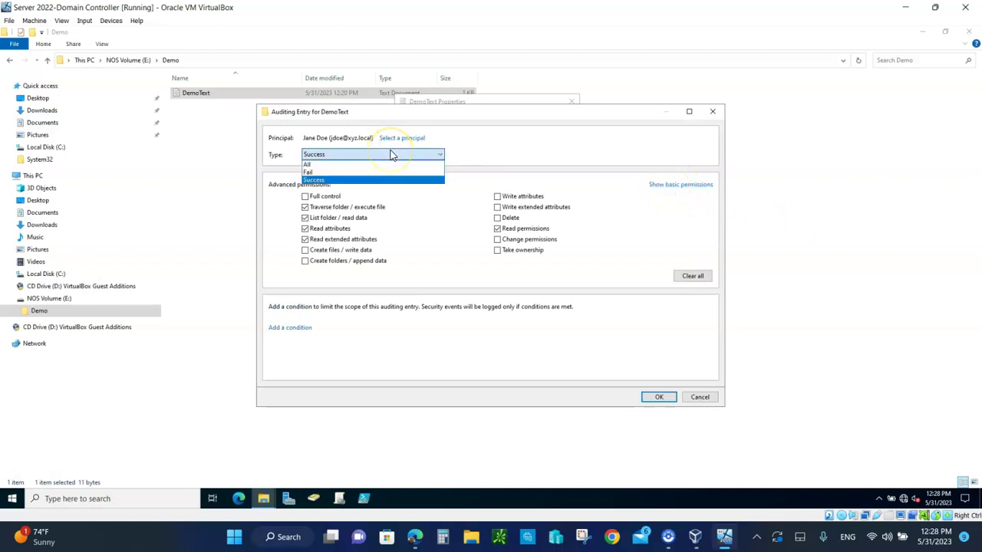
{"action": "left_click", "coordinate": [313, 173]}
{"action": "left_click", "coordinate": [322, 155]}
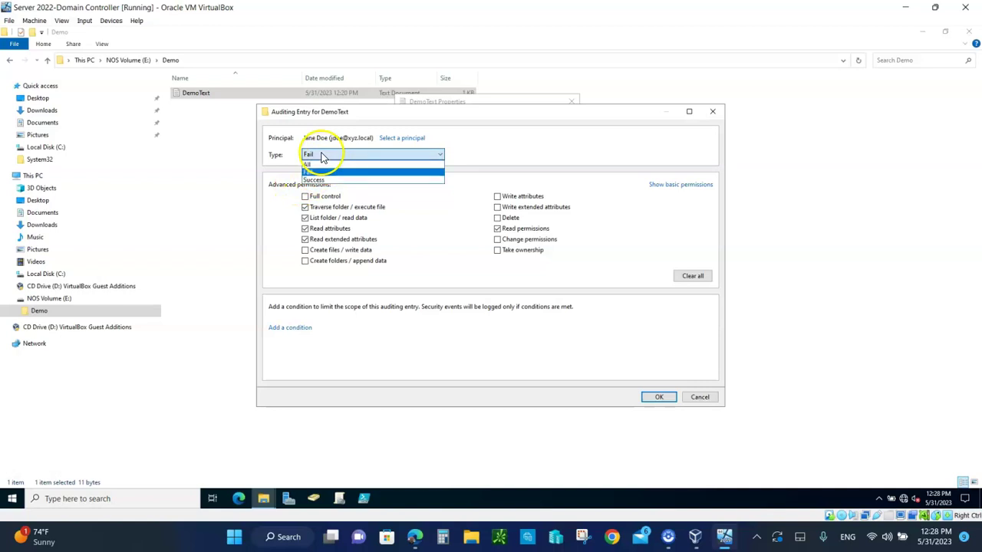
{"action": "left_click", "coordinate": [313, 180]}
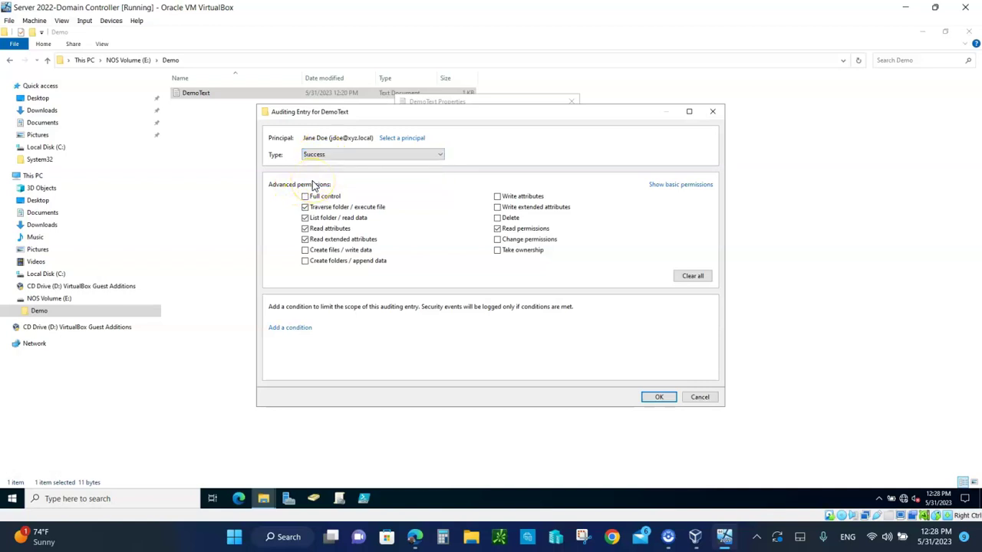
Select Create files / write data and Create folders / append data for auditing, and discard the auditing entry
{"action": "left_click", "coordinate": [306, 250]}
{"action": "left_click", "coordinate": [305, 262]}
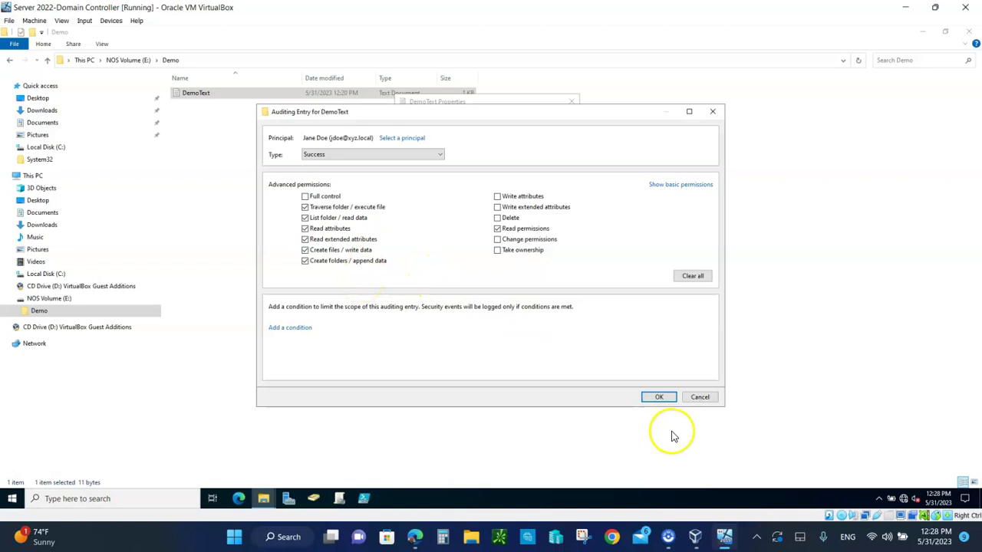
{"action": "left_click", "coordinate": [699, 397]}
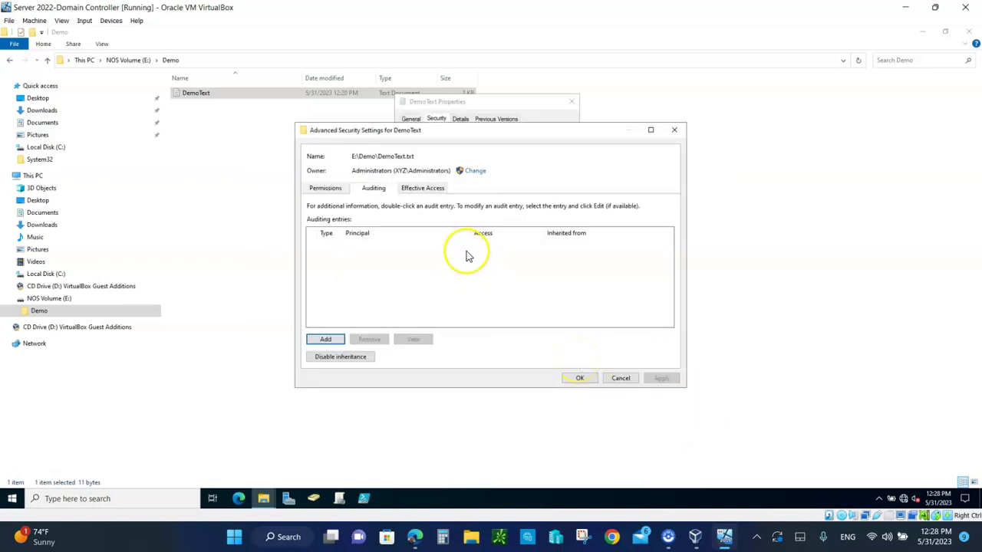
Select another domain user's account for DemoText's effective access evaluation and check the group membership options
{"action": "left_click", "coordinate": [435, 194]}
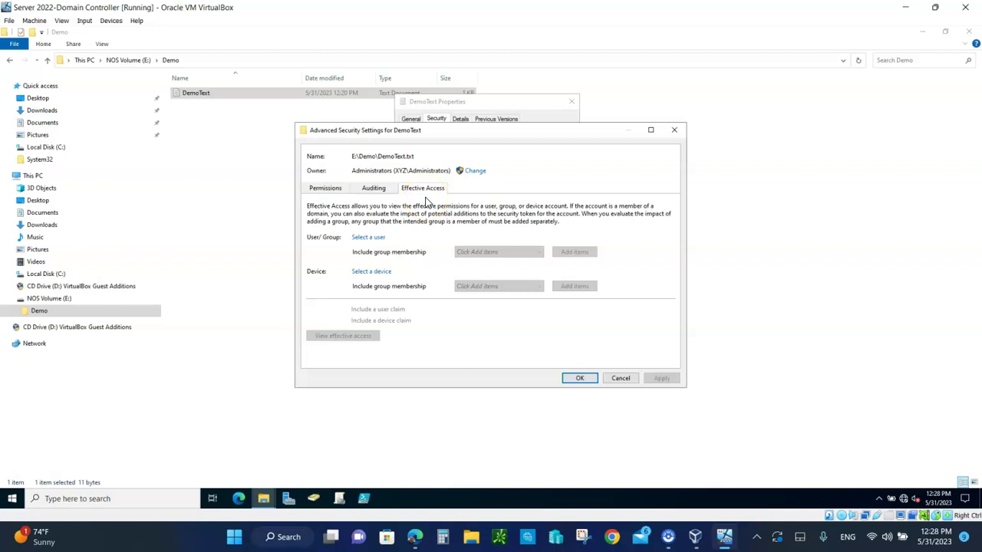
{"action": "left_click", "coordinate": [369, 238]}
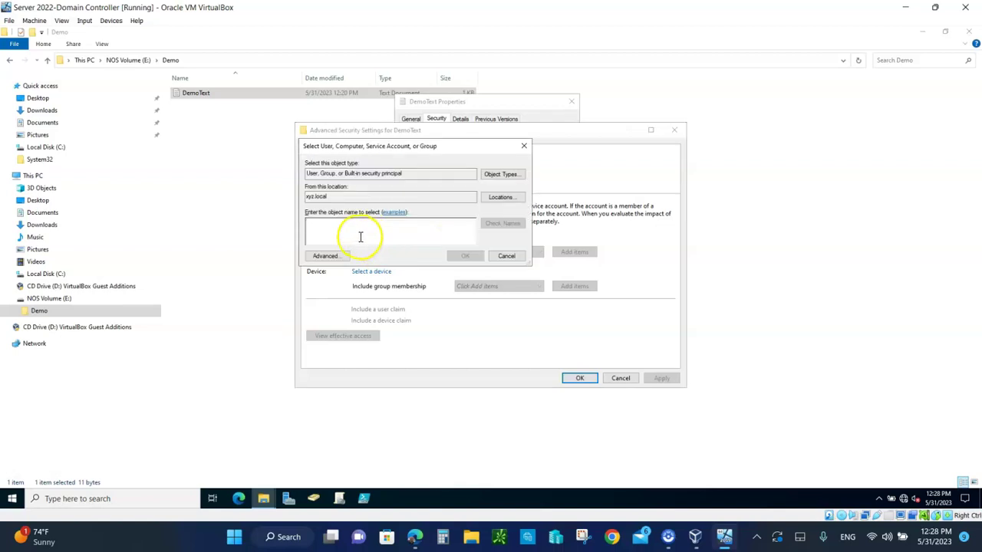
{"action": "type", "text": "mike"}
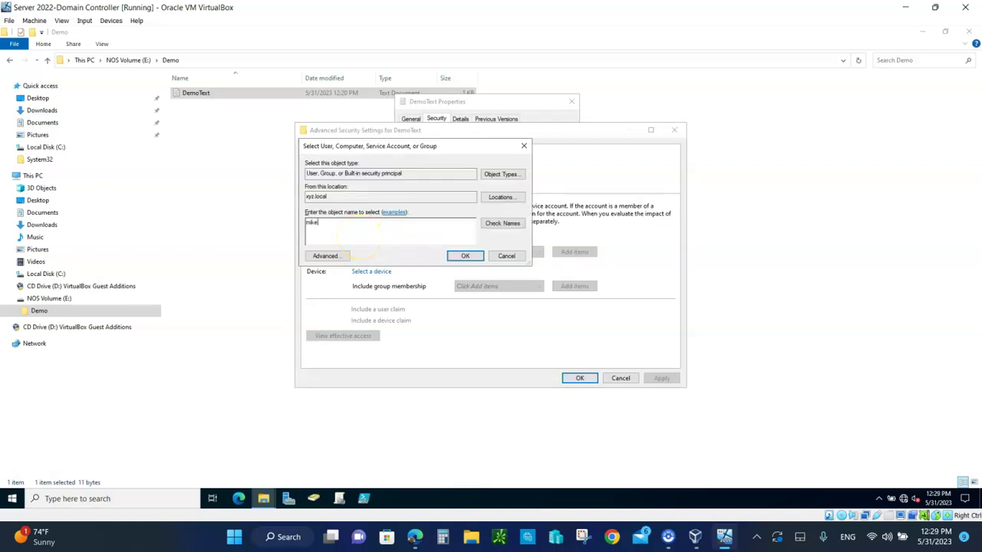
{"action": "left_click", "coordinate": [500, 227]}
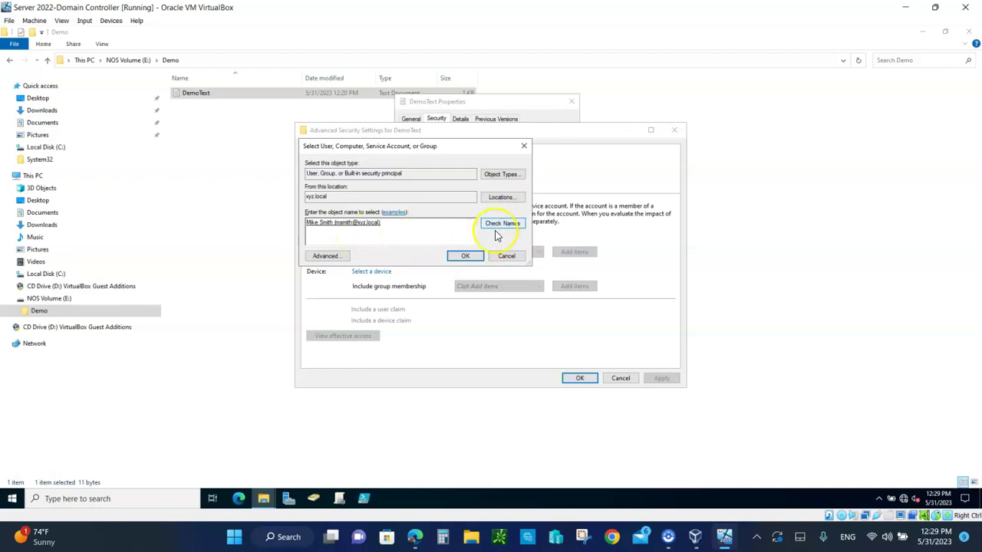
{"action": "left_click", "coordinate": [466, 257]}
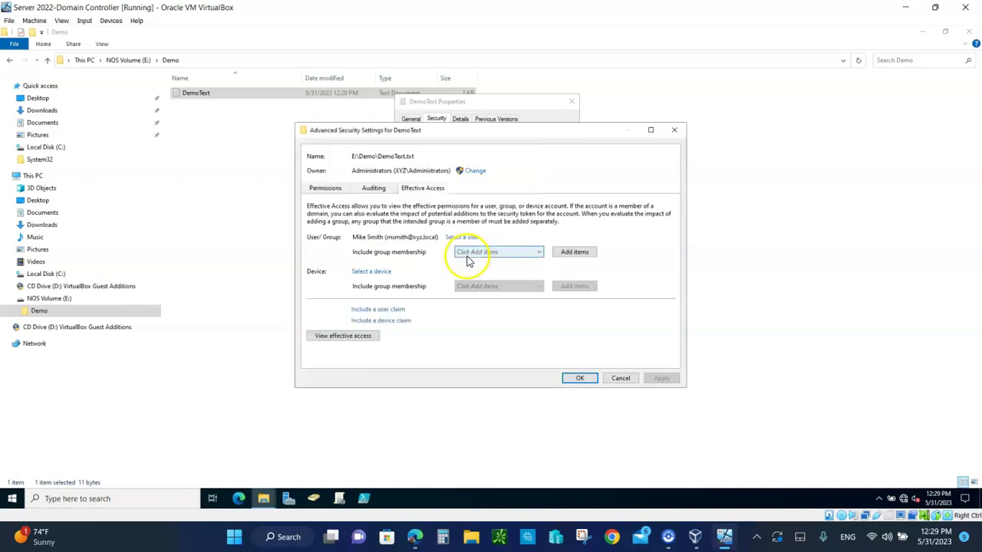
{"action": "left_click", "coordinate": [528, 257]}
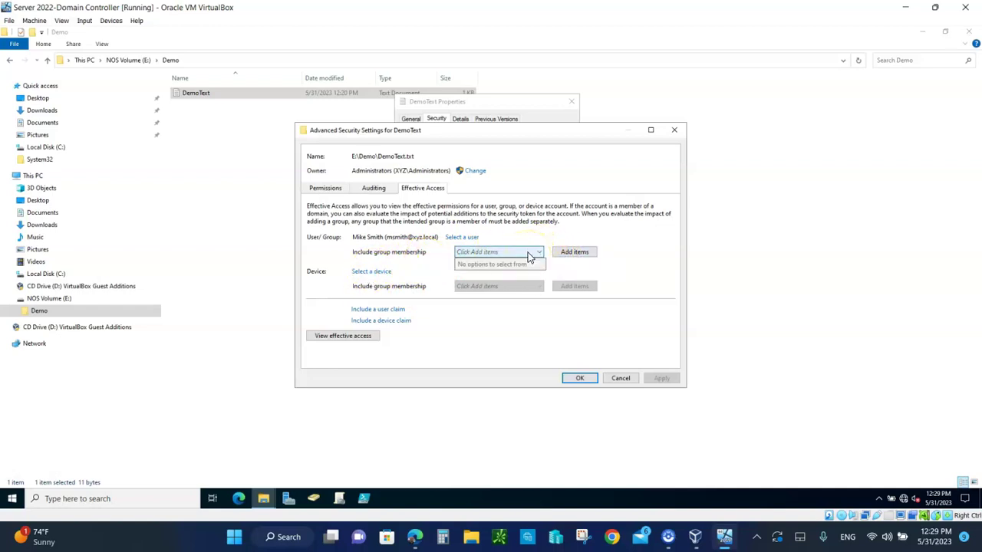
{"action": "left_click", "coordinate": [555, 239]}
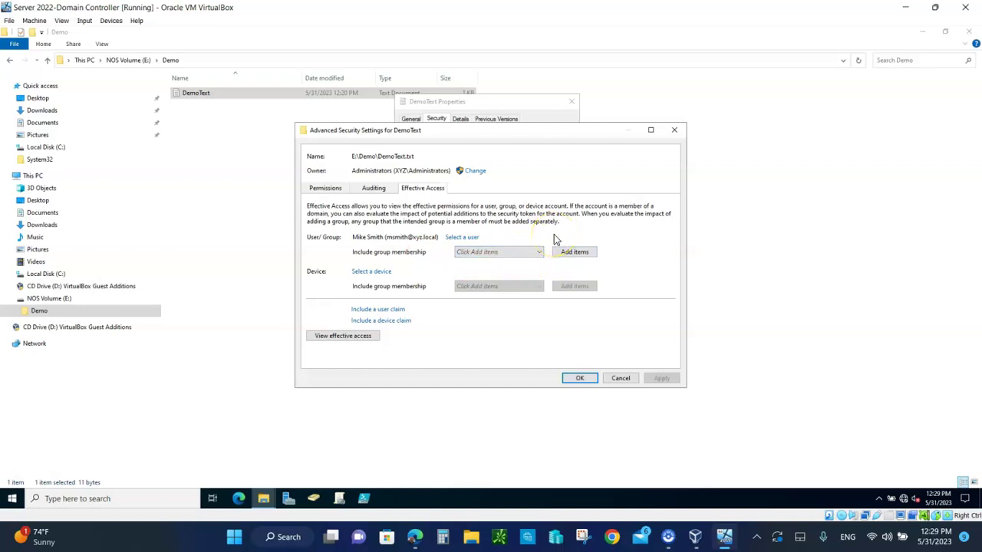
Select the computer MAWS2K-SRV as the device for the effective access evaluation
{"action": "left_click", "coordinate": [373, 272]}
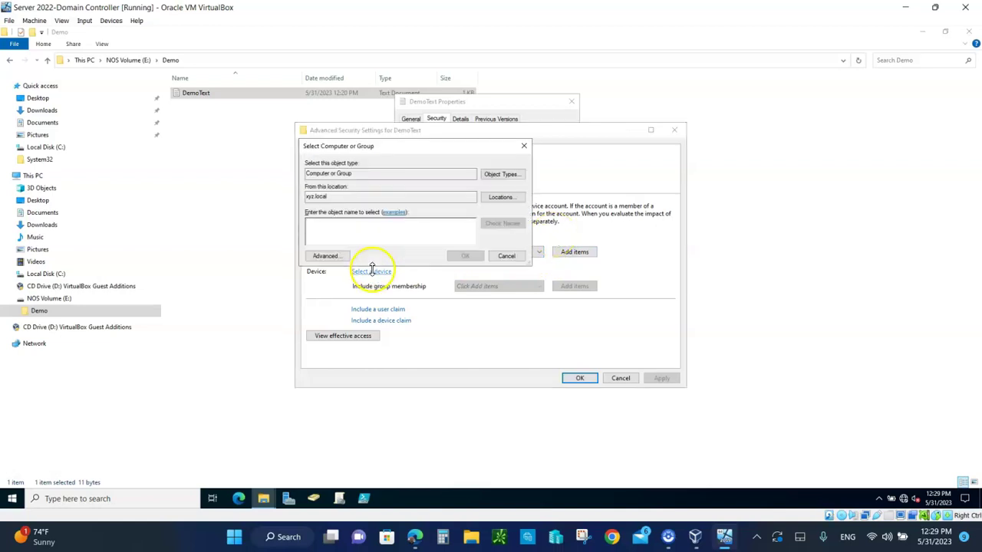
{"action": "type", "text": "ma"}
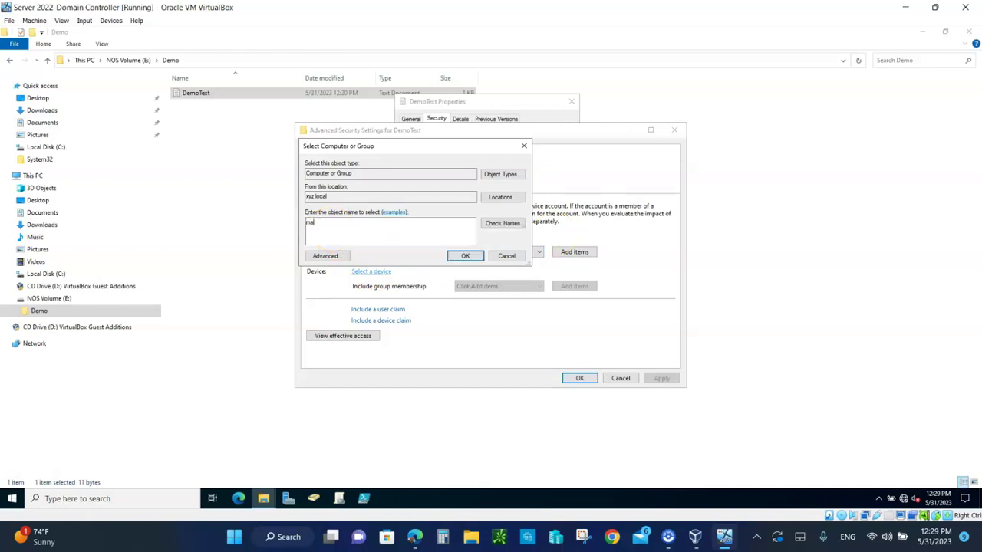
{"action": "left_click", "coordinate": [503, 224]}
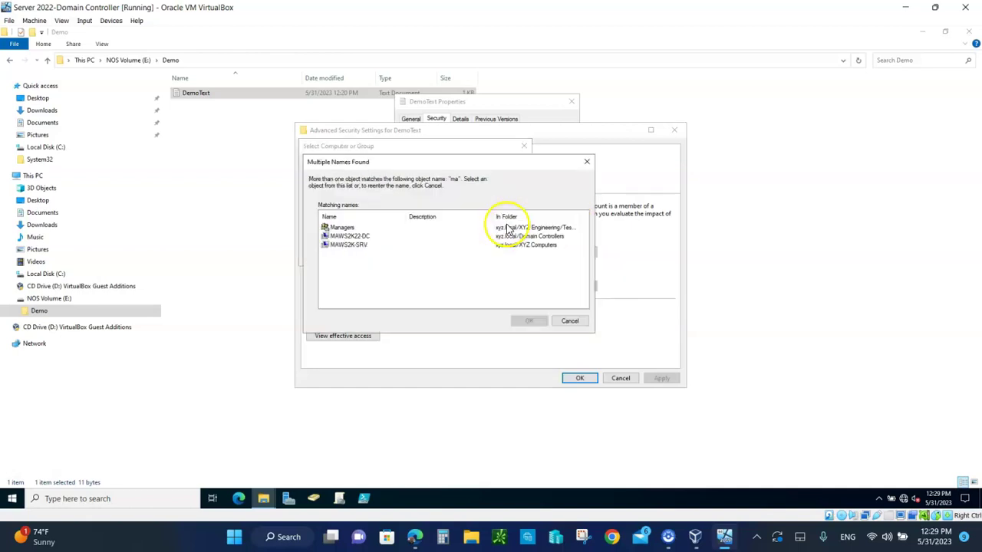
{"action": "left_click", "coordinate": [340, 246]}
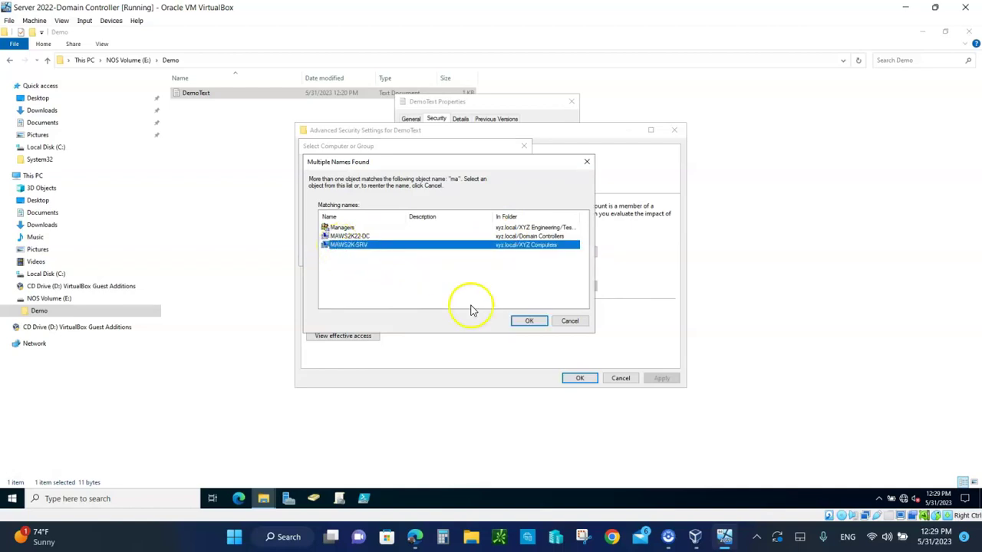
{"action": "left_click", "coordinate": [523, 321]}
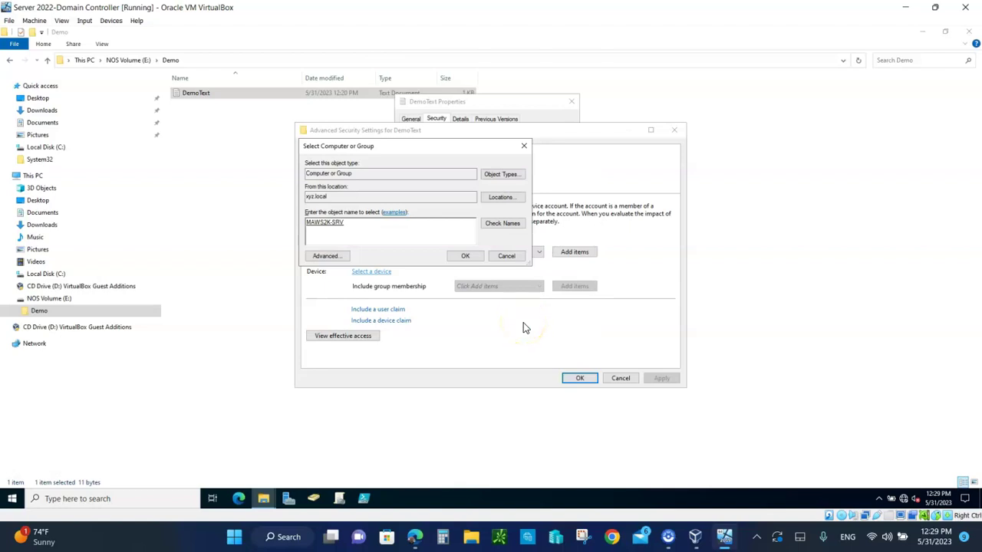
{"action": "left_click", "coordinate": [460, 257]}
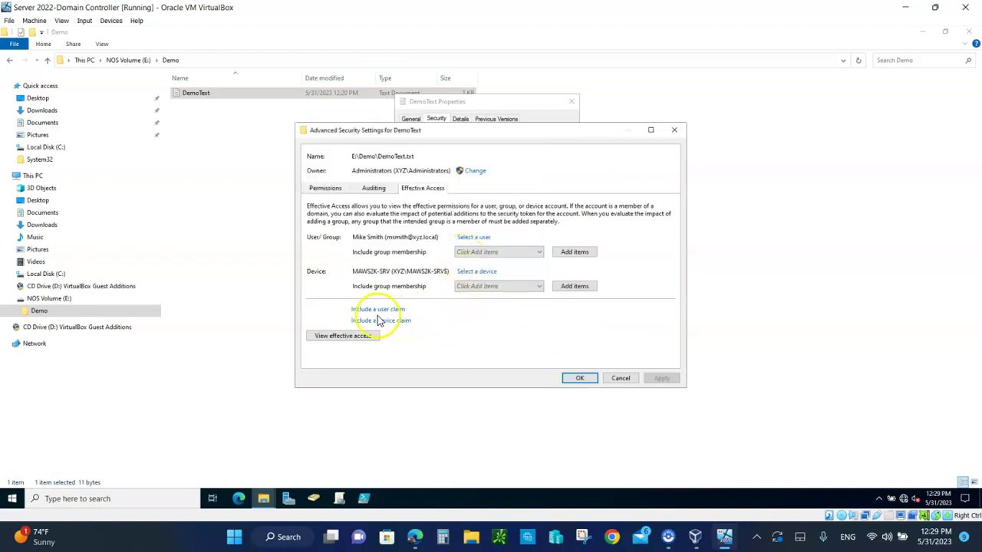
View the selected user's effective access to DemoText, examine the permission list, and close the file's security settings and properties
{"action": "left_click", "coordinate": [350, 338]}
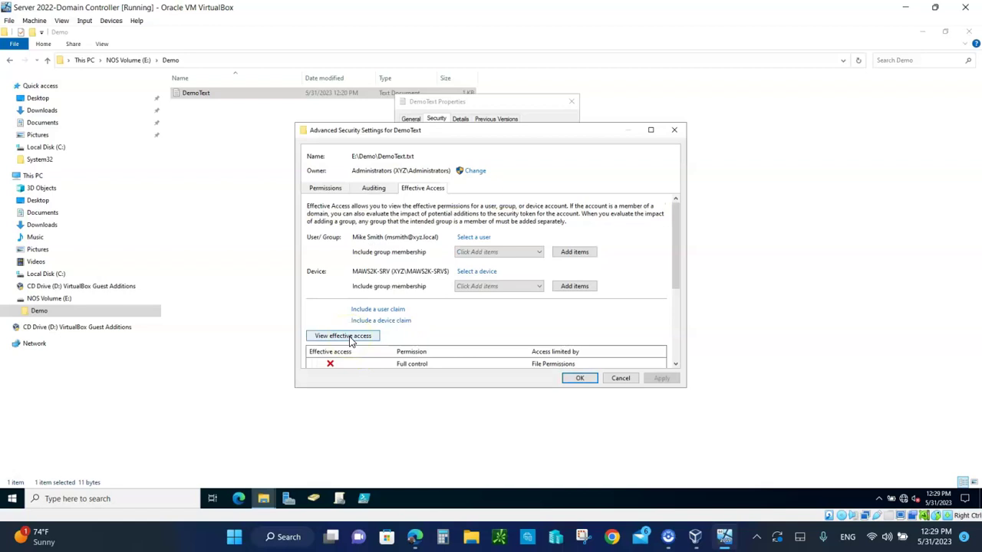
{"action": "scroll", "coordinate": [428, 323], "scroll_direction": "down", "scroll_amount": 3}
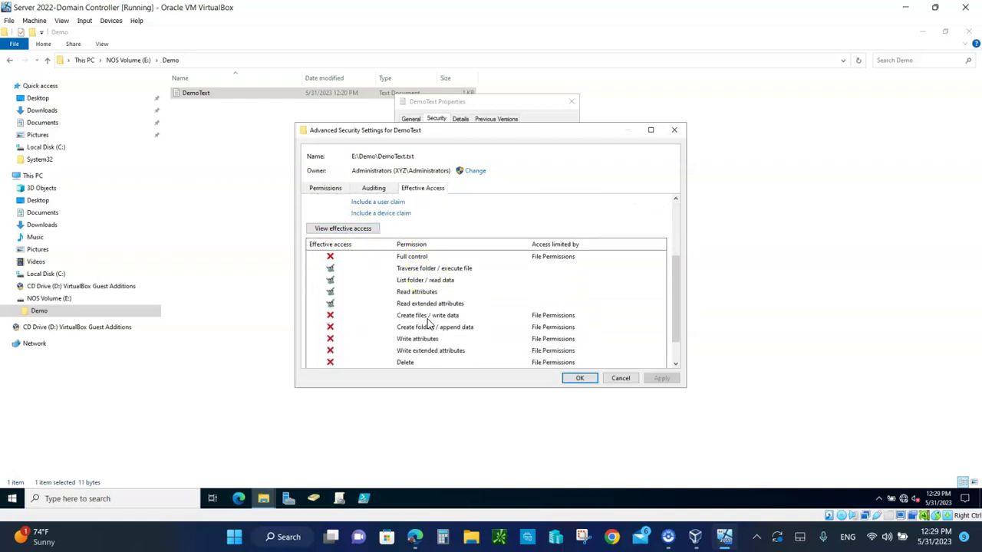
{"action": "scroll", "coordinate": [428, 323], "scroll_direction": "up", "scroll_amount": 1}
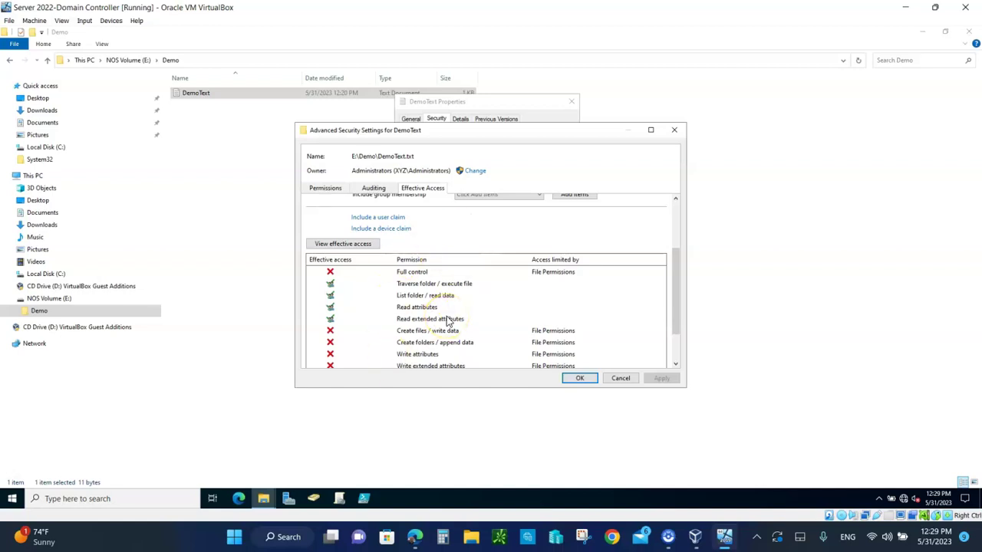
{"action": "left_click", "coordinate": [620, 378]}
{"action": "left_click", "coordinate": [517, 345]}
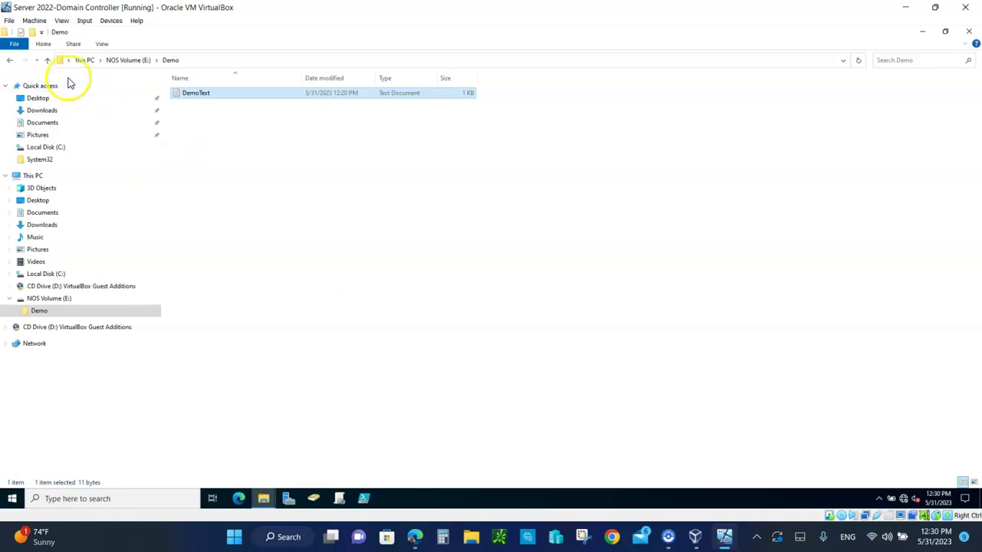
Share the Demo folder on NOS Volume (E:) through its advanced sharing settings with the share name Demo4
{"action": "left_click", "coordinate": [46, 61]}
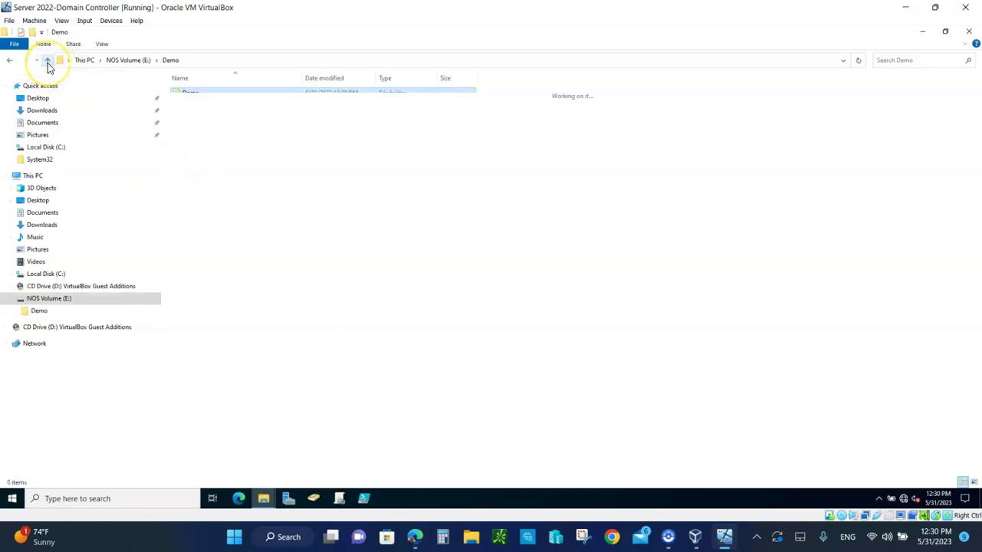
{"action": "right_click", "coordinate": [189, 94]}
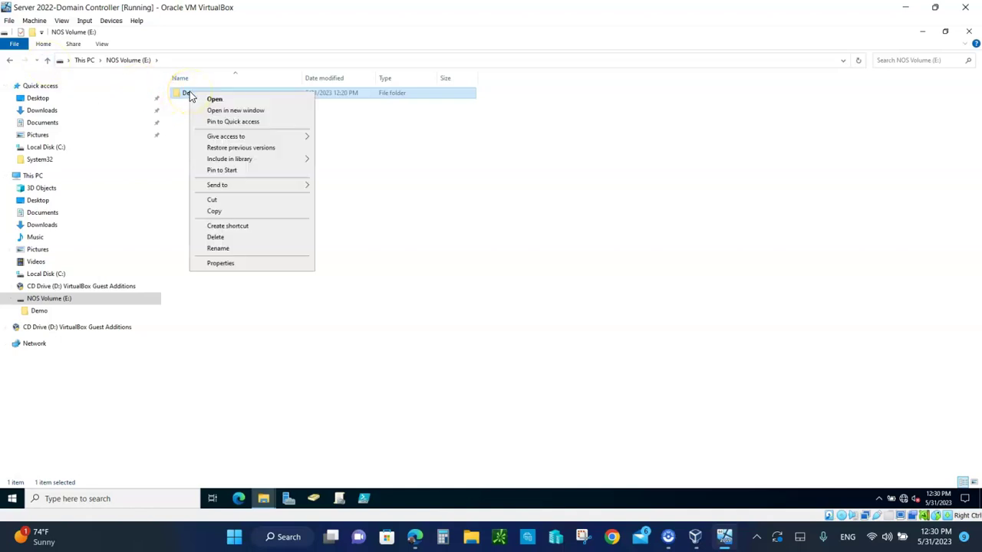
{"action": "left_click", "coordinate": [224, 265]}
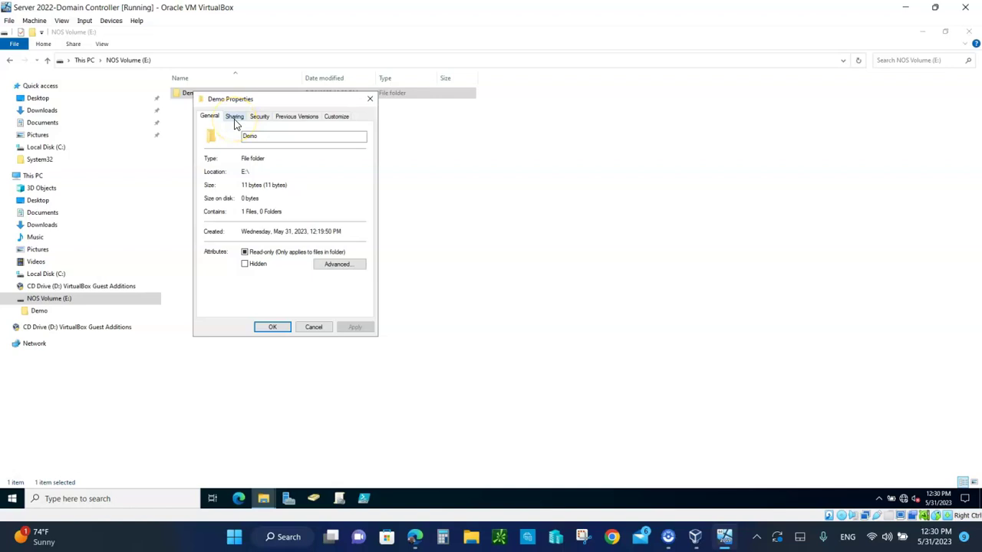
{"action": "left_click", "coordinate": [235, 119]}
{"action": "left_click", "coordinate": [247, 238]}
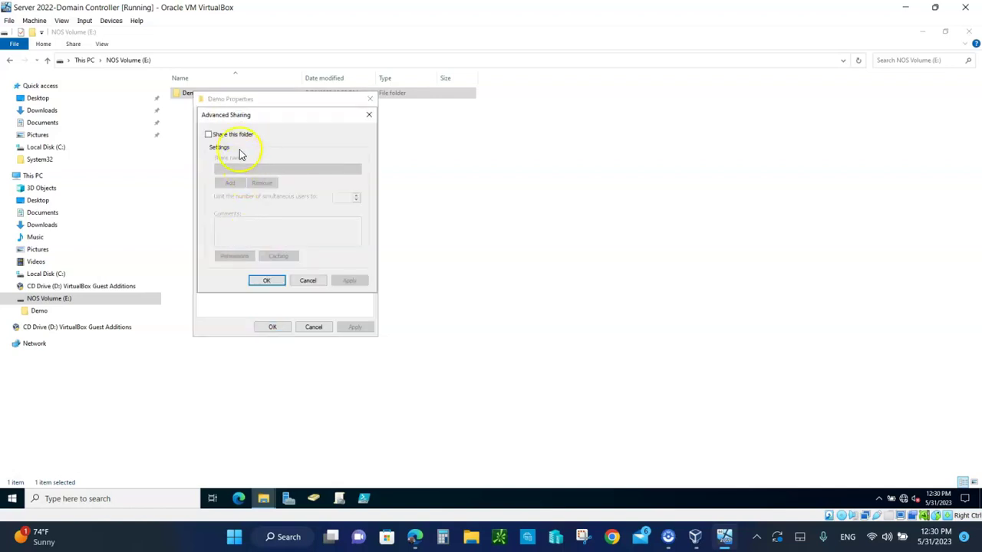
{"action": "left_click", "coordinate": [208, 135]}
{"action": "left_click", "coordinate": [235, 230]}
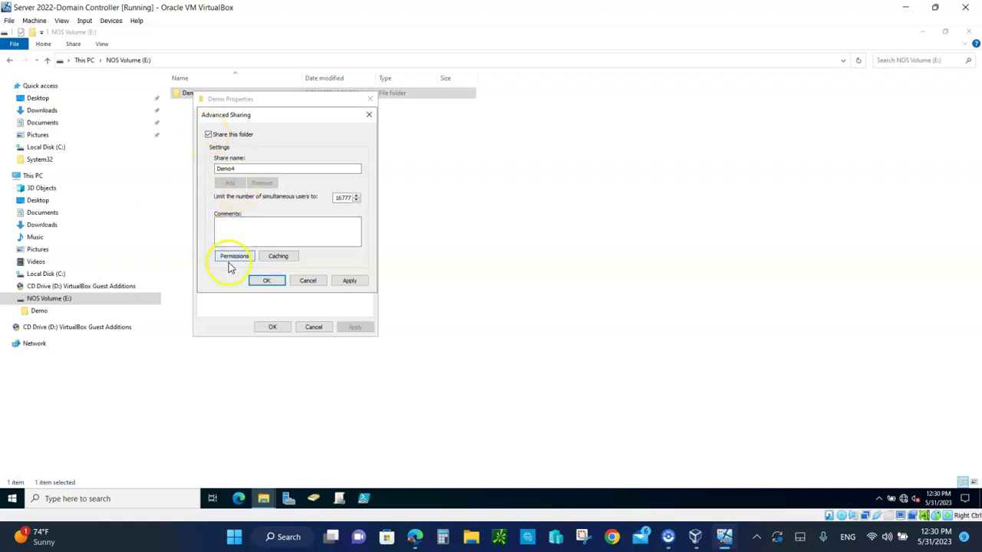
Add a domain user's account to the Demo4 share permissions, verifying the entered name against the xyz.local directory
{"action": "left_click", "coordinate": [234, 258]}
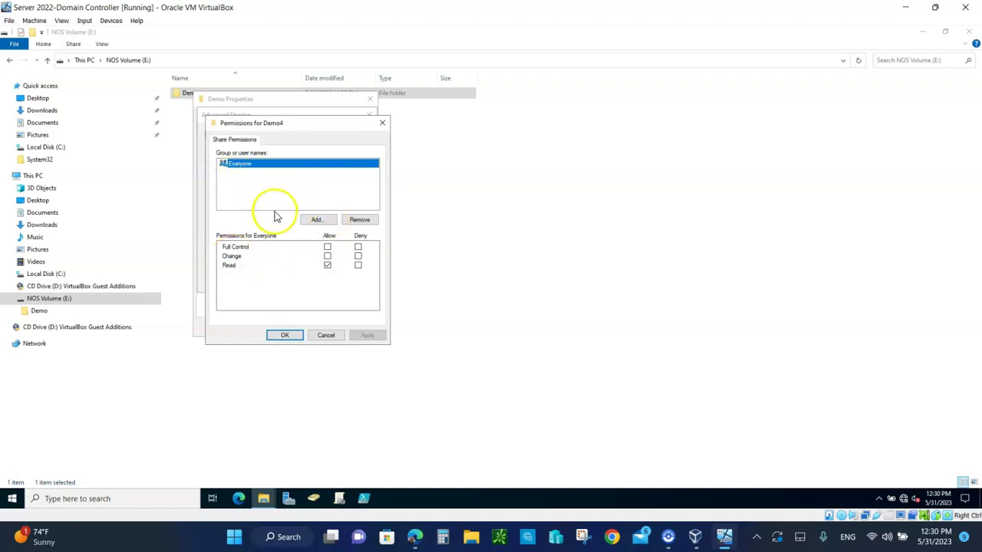
{"action": "left_click", "coordinate": [316, 220]}
{"action": "left_click_drag", "start_coordinate": [307, 139], "coordinate": [460, 152]}
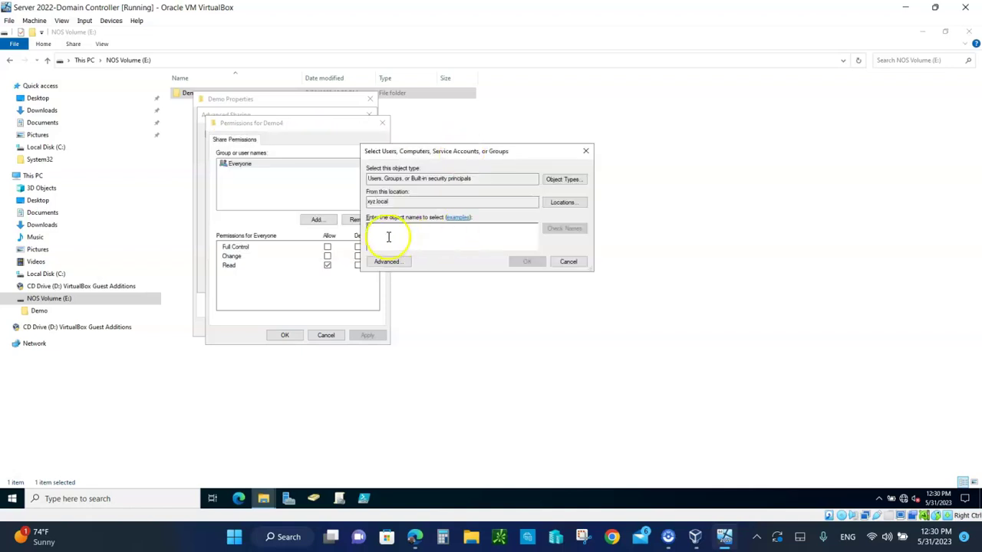
{"action": "type", "text": "ns"}
{"action": "type", "text": "ke"}
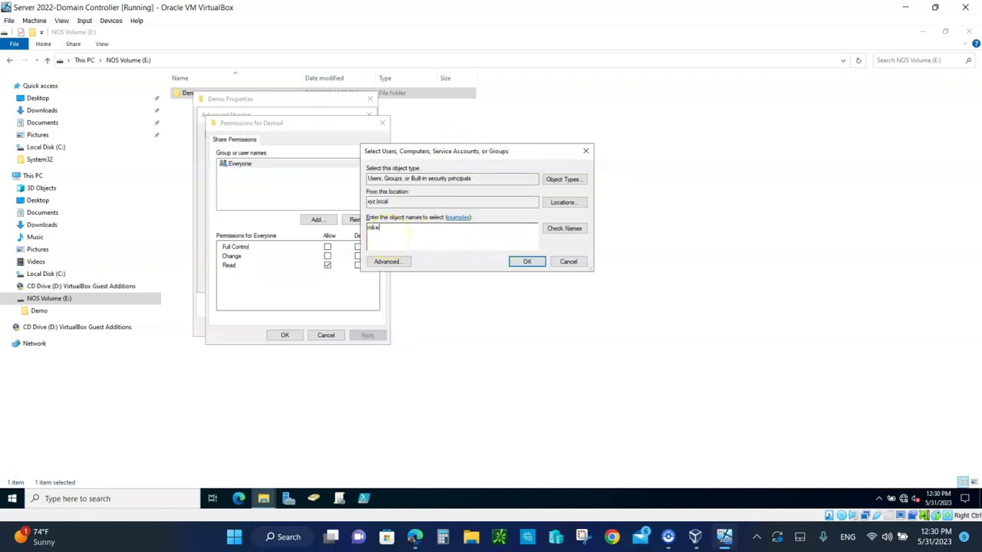
{"action": "left_click", "coordinate": [564, 228]}
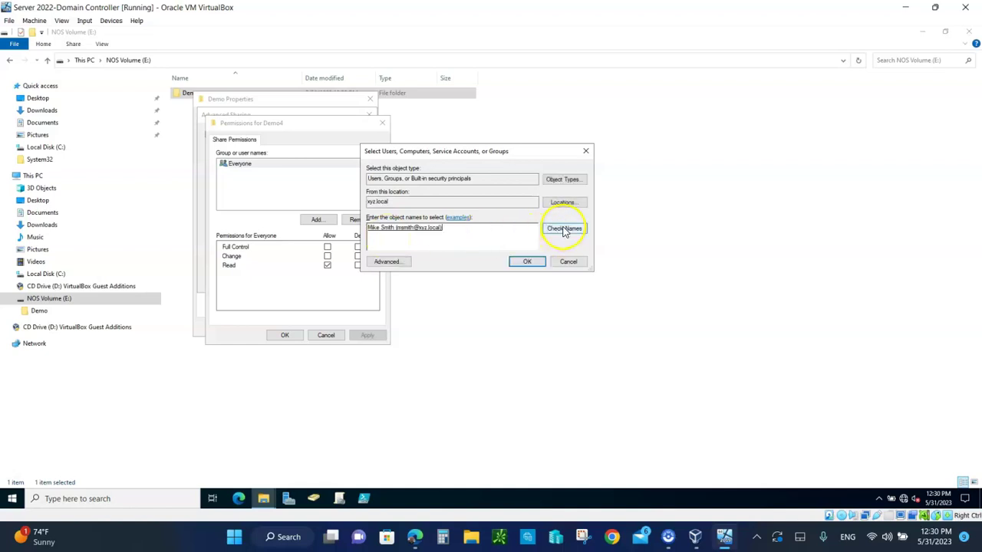
{"action": "left_click", "coordinate": [526, 261]}
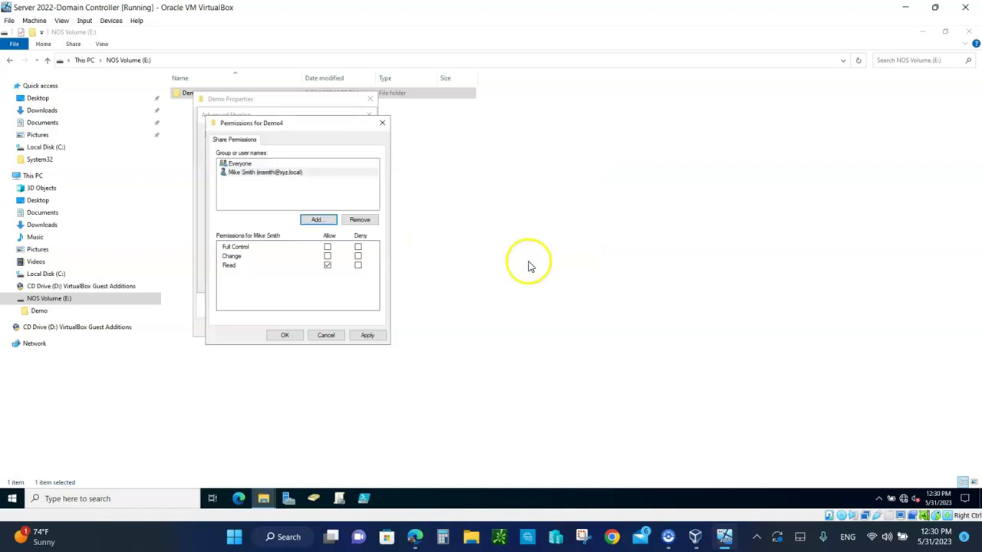
Add a second domain user's account to the Demo4 share permissions and allow it Full Control
{"action": "left_click", "coordinate": [318, 222]}
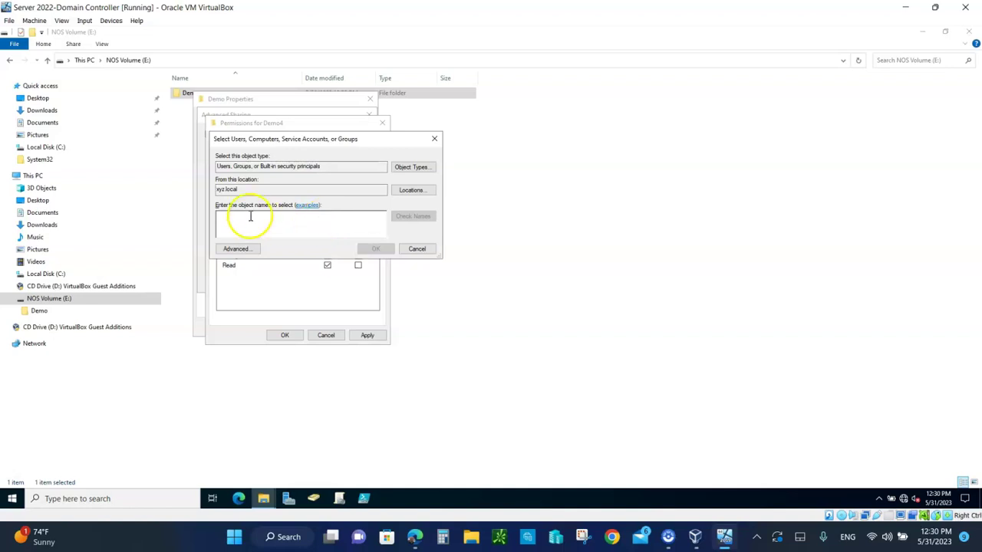
{"action": "type", "text": "ja"}
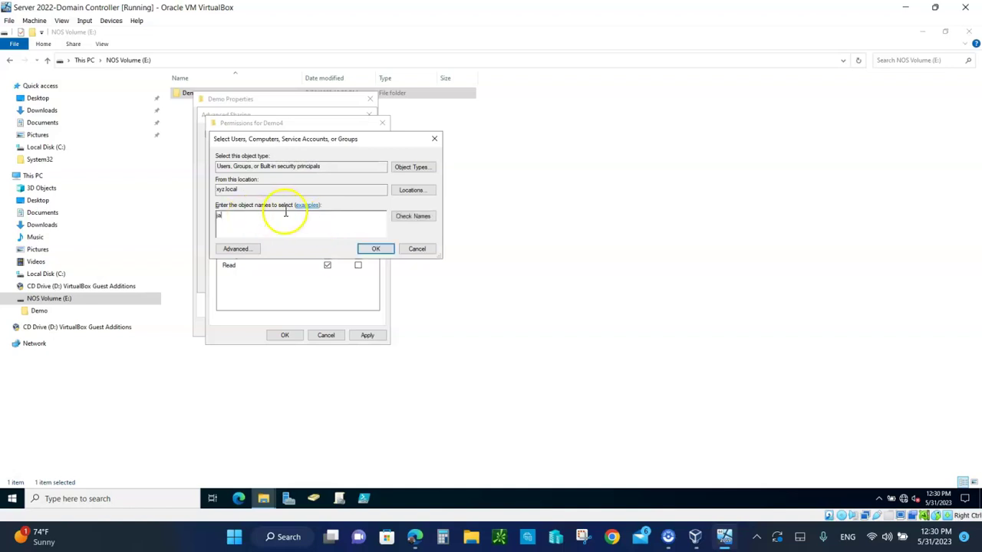
{"action": "left_click", "coordinate": [413, 218]}
{"action": "left_click", "coordinate": [376, 249]}
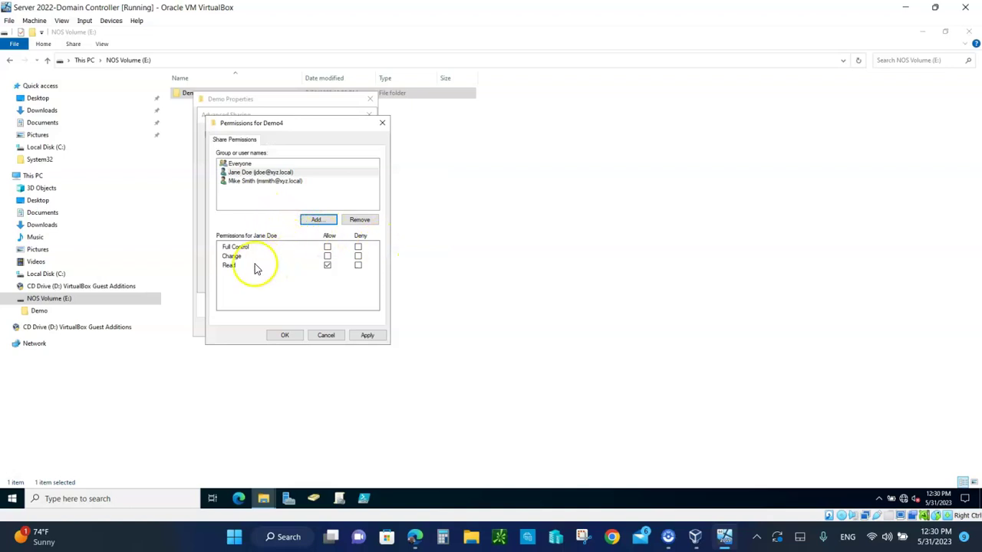
{"action": "left_click", "coordinate": [251, 172]}
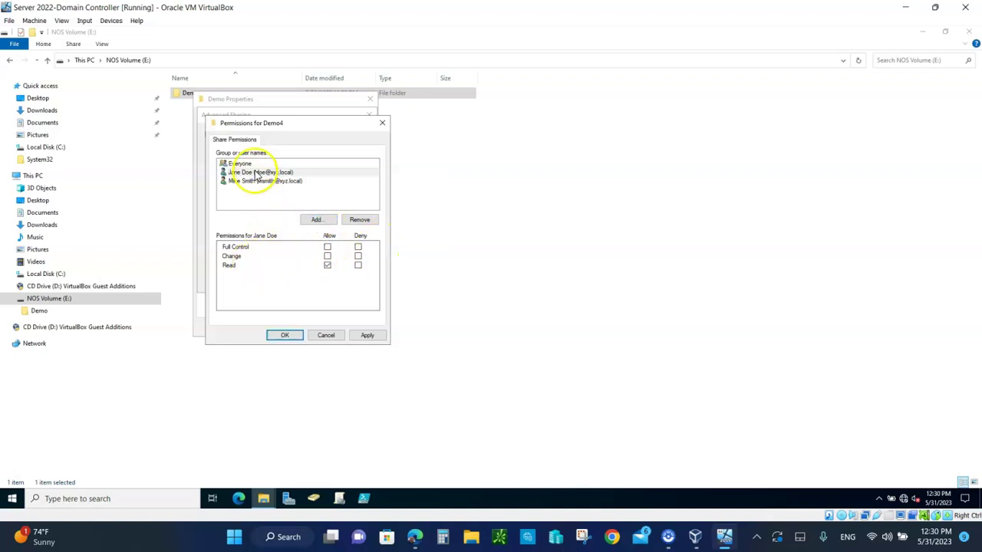
{"action": "left_click", "coordinate": [327, 247]}
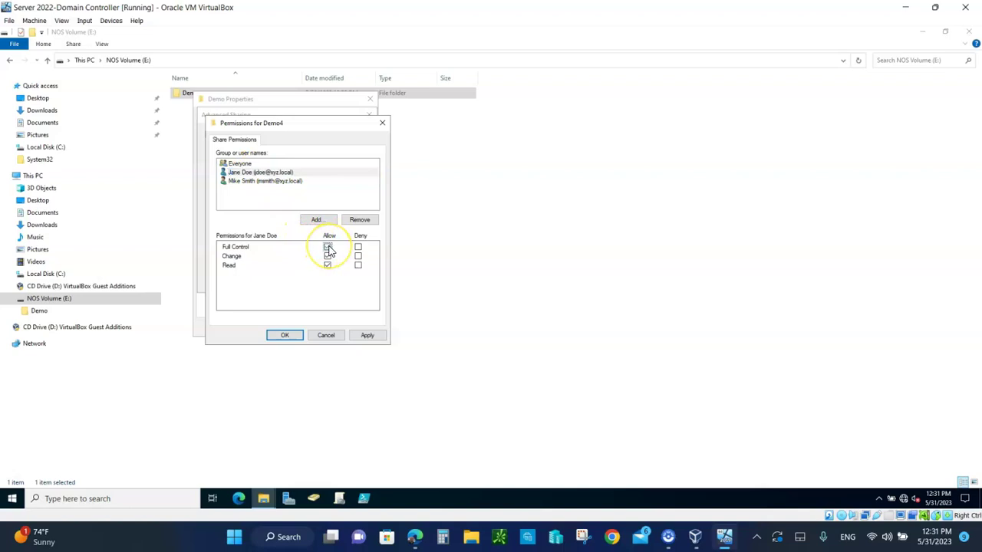
Remove the Everyone group from the Demo4 share permissions and save the folder's sharing settings
{"action": "left_click", "coordinate": [273, 181]}
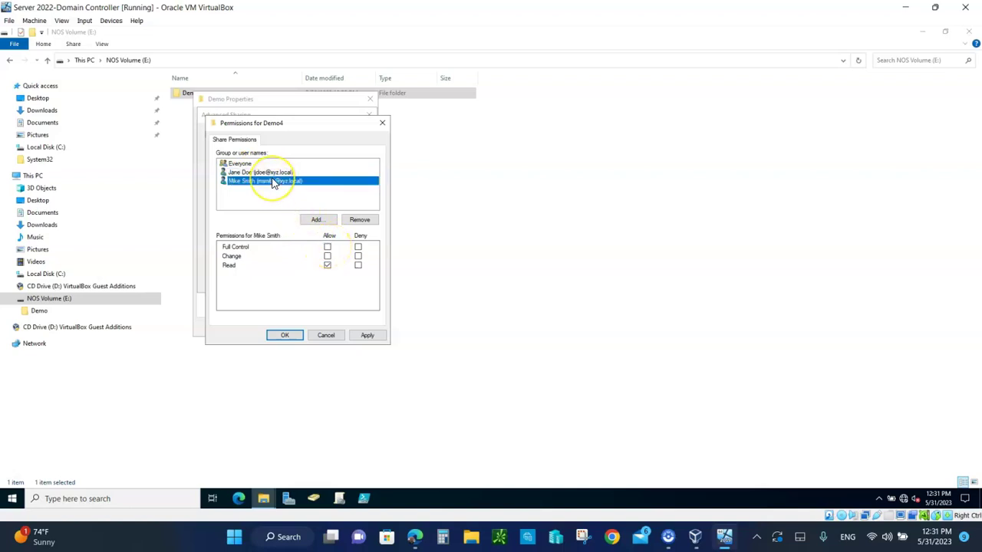
{"action": "left_click", "coordinate": [261, 173]}
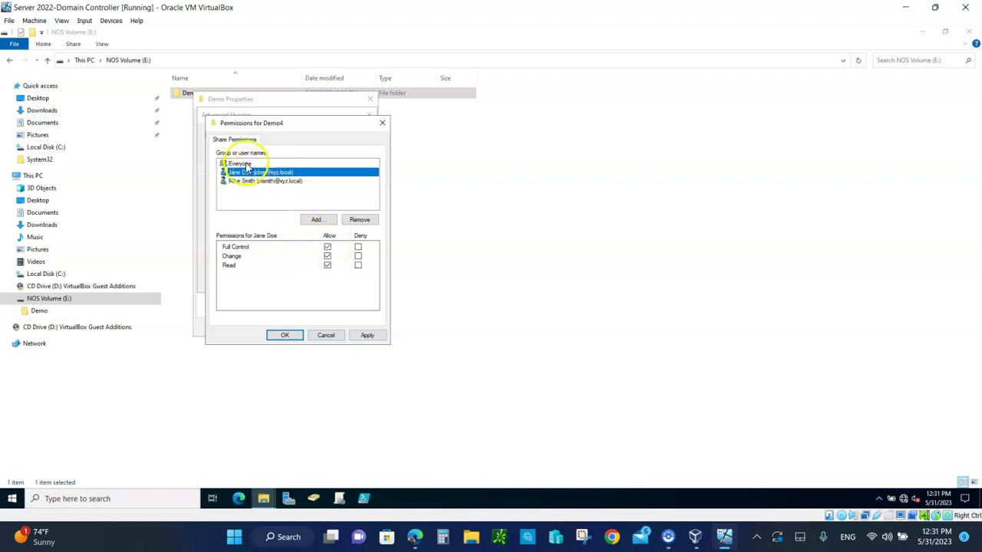
{"action": "left_click", "coordinate": [239, 164]}
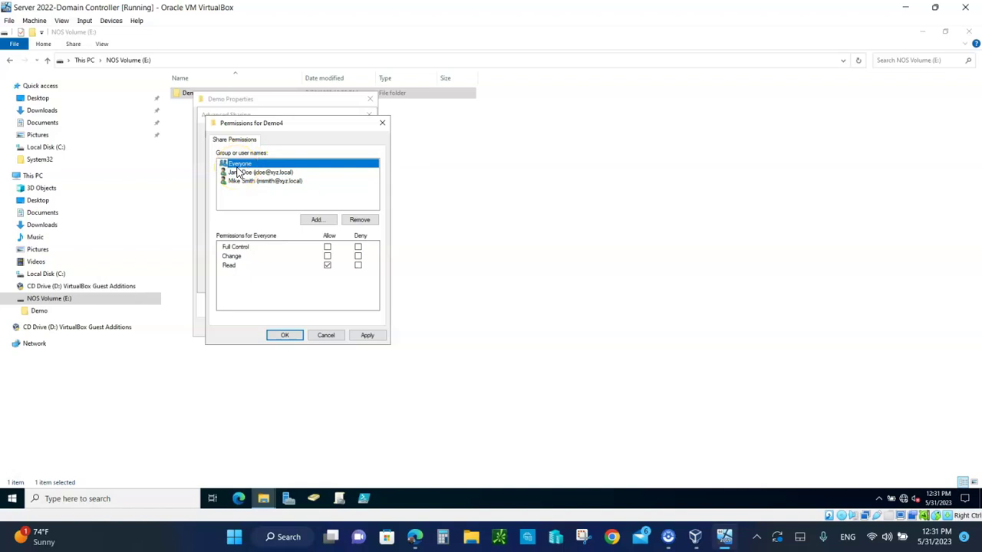
{"action": "left_click", "coordinate": [361, 222]}
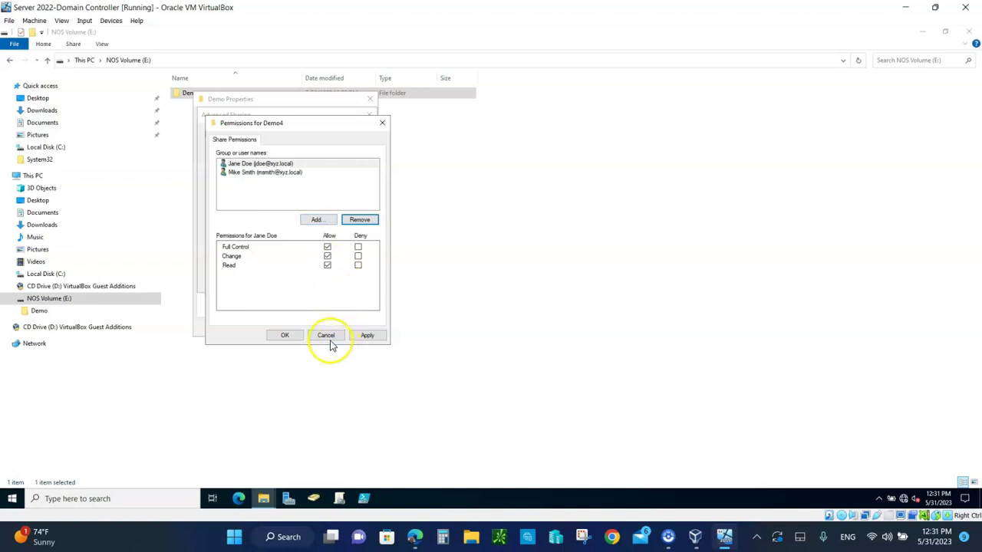
{"action": "left_click", "coordinate": [367, 336]}
{"action": "left_click", "coordinate": [290, 335]}
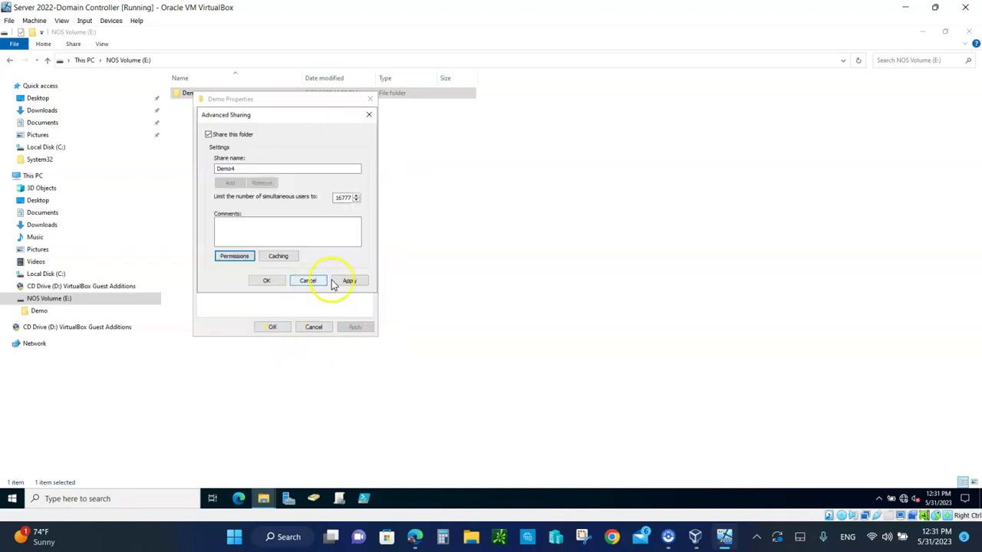
{"action": "left_click", "coordinate": [267, 284]}
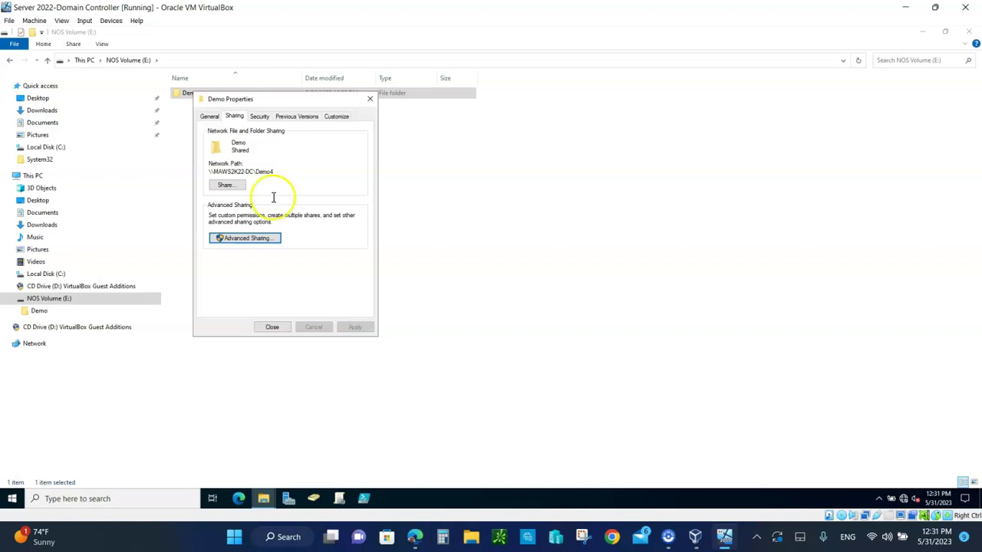
{"action": "left_click", "coordinate": [272, 327]}
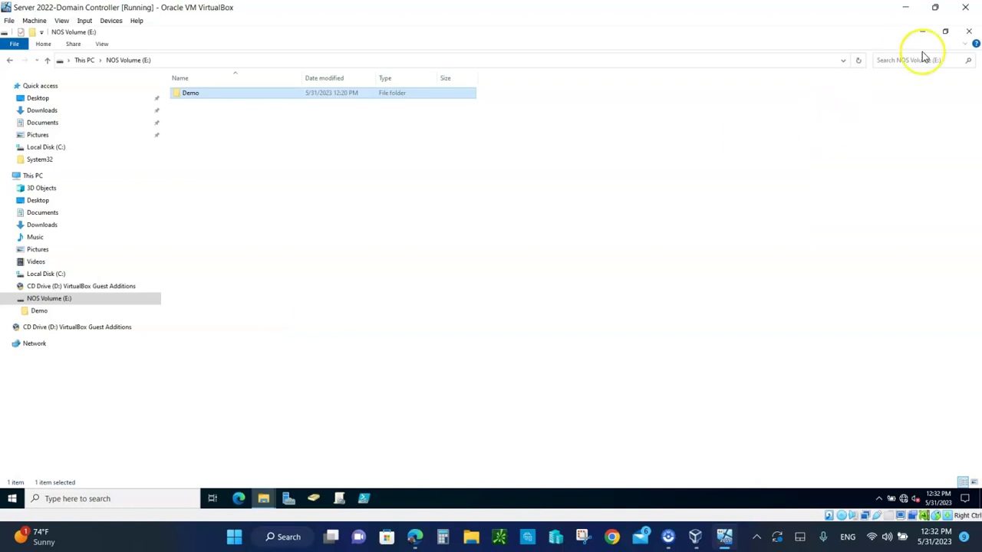
Close the File Explorer windows and open the Shares list under File and Storage Services in Server Manager
{"action": "left_click", "coordinate": [970, 33]}
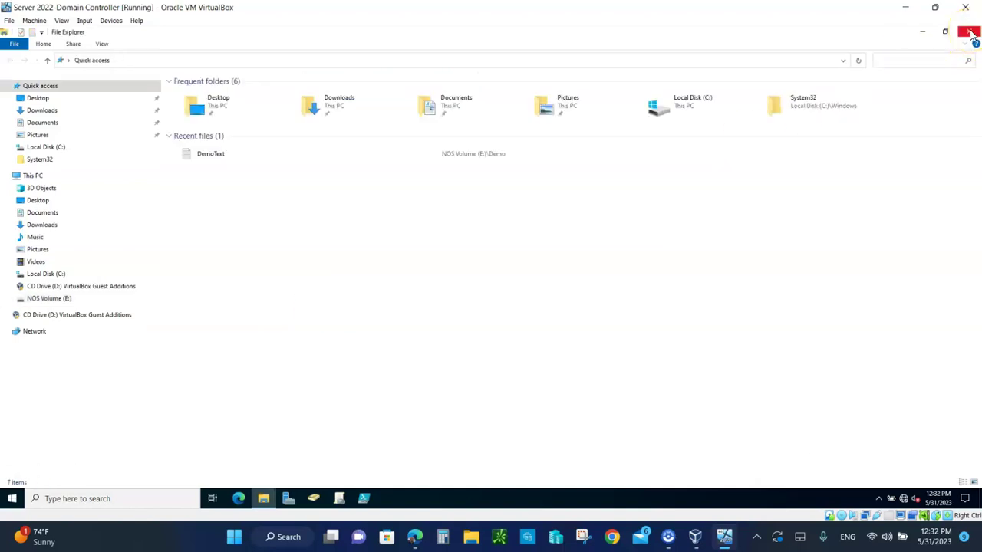
{"action": "left_click", "coordinate": [969, 32]}
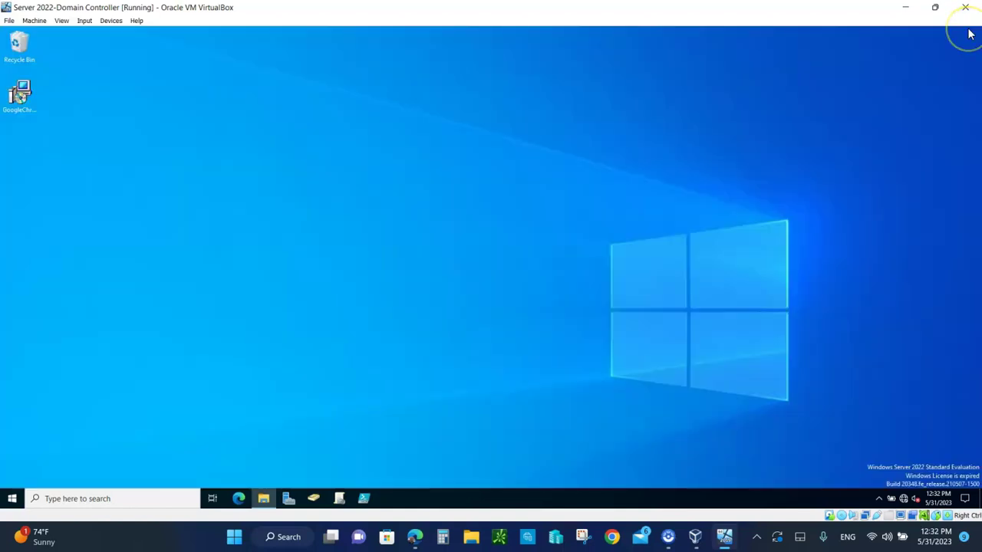
{"action": "left_click", "coordinate": [290, 497]}
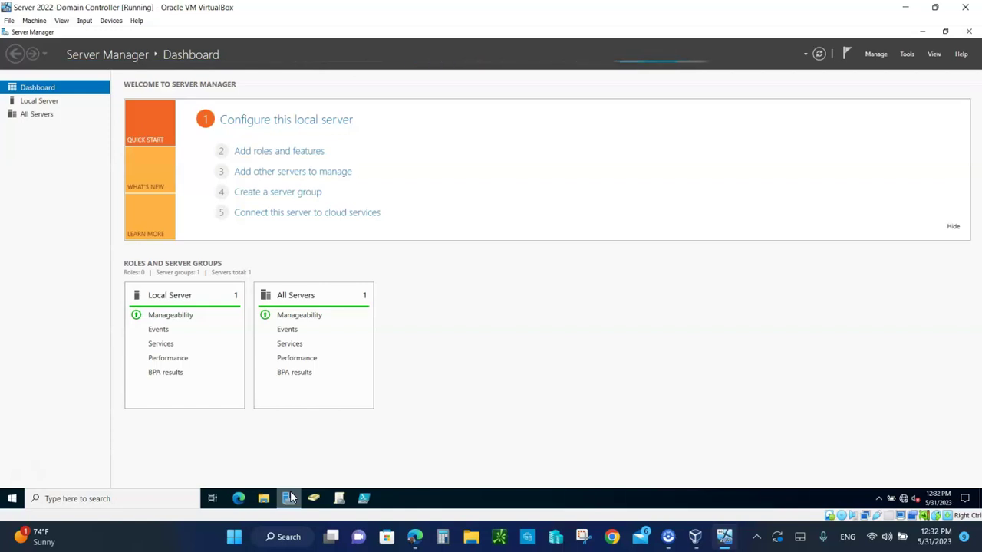
{"action": "left_click", "coordinate": [287, 402]}
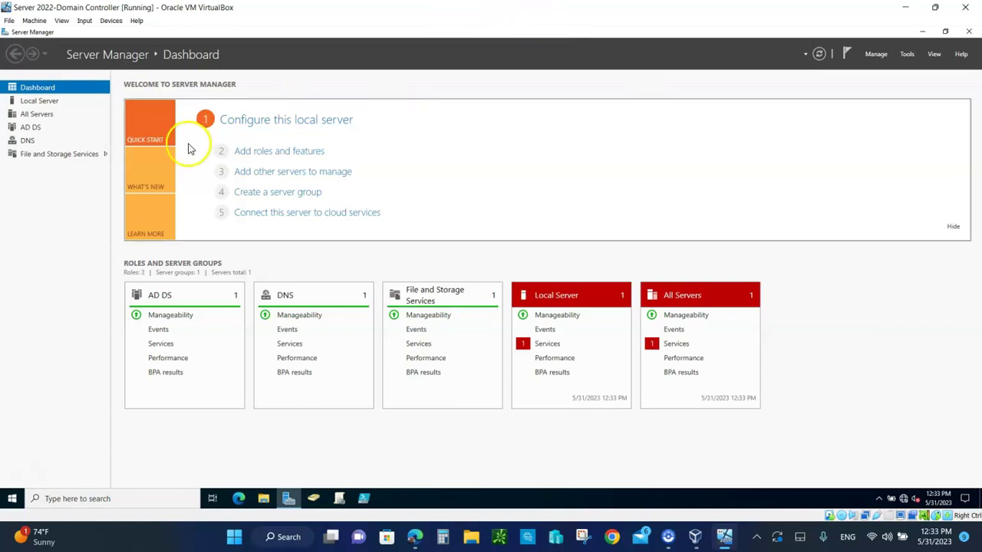
{"action": "left_click", "coordinate": [74, 156]}
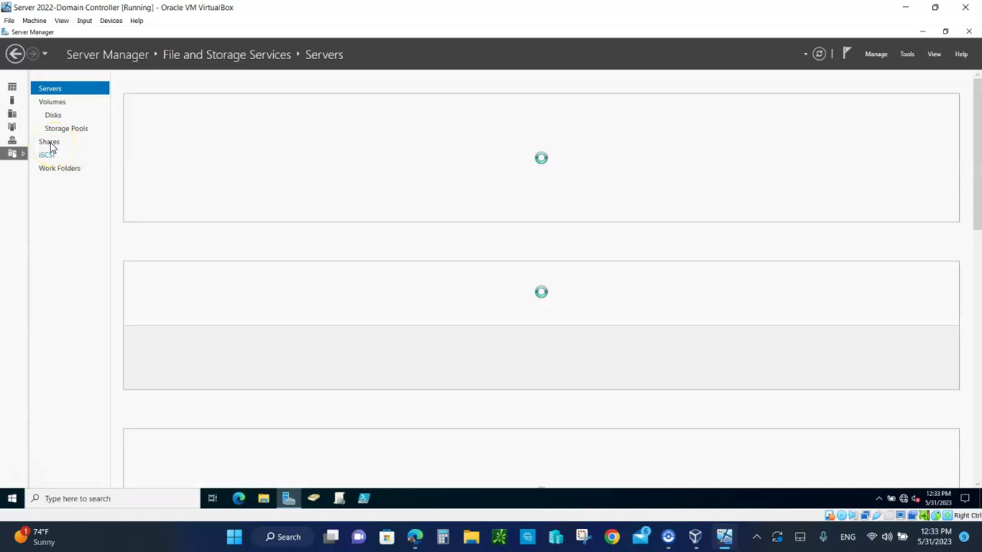
{"action": "left_click", "coordinate": [49, 142]}
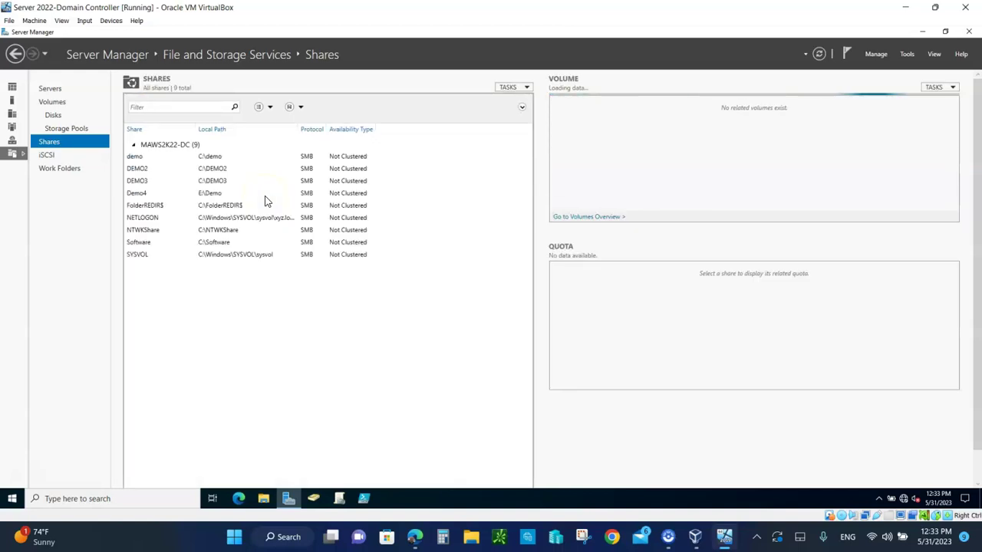
Examine the demo share's settings for access-based enumeration, caching and encryption, and close its properties without saving
{"action": "left_click", "coordinate": [215, 157]}
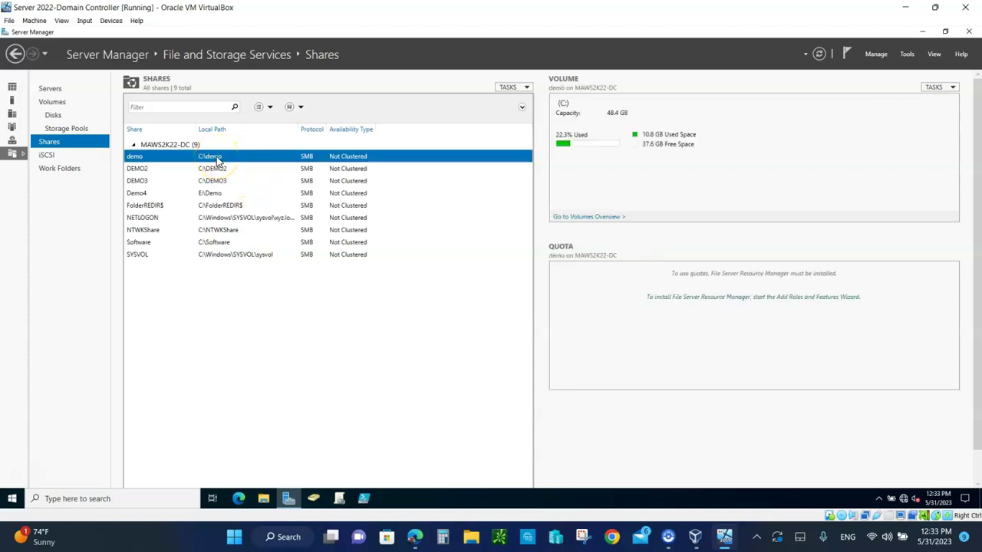
{"action": "right_click", "coordinate": [216, 158]}
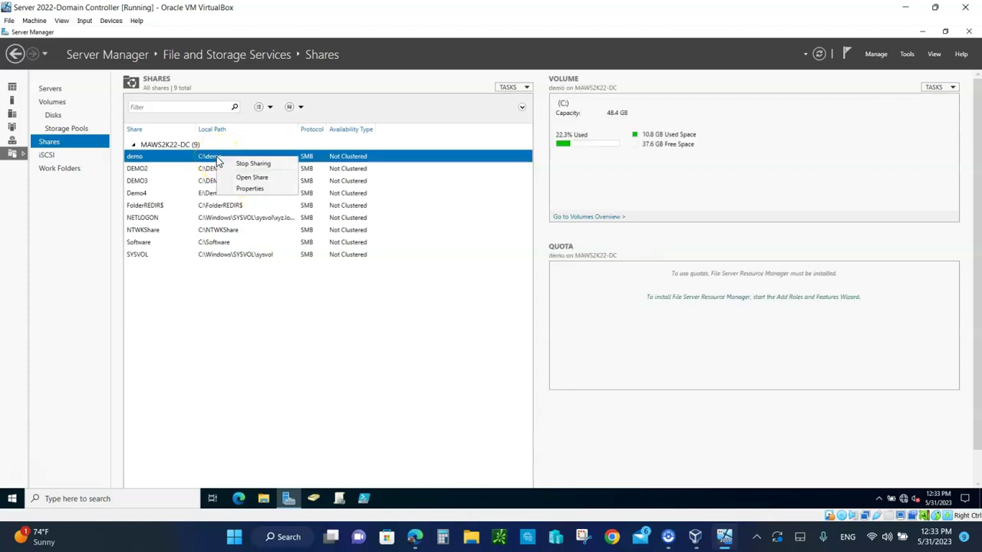
{"action": "left_click", "coordinate": [245, 191]}
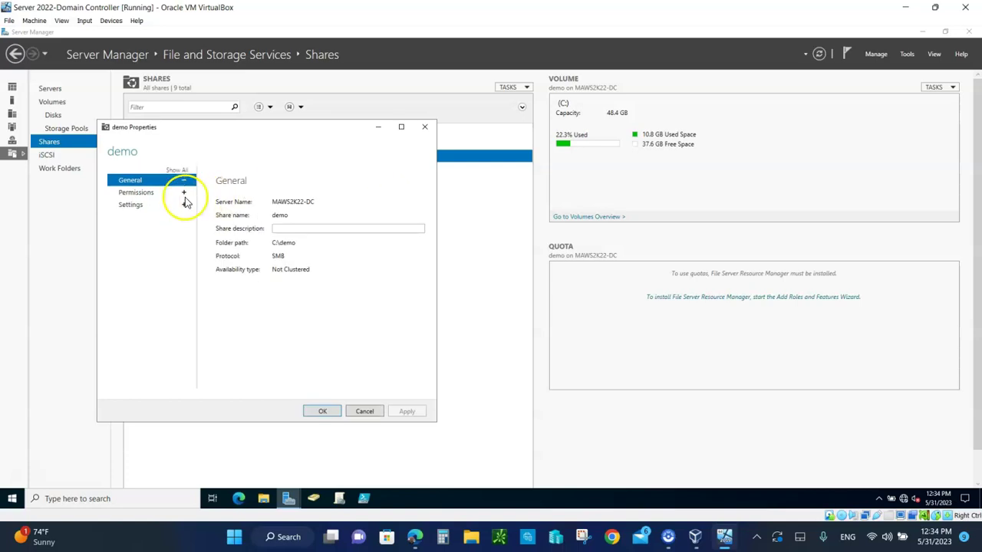
{"action": "left_click", "coordinate": [131, 206]}
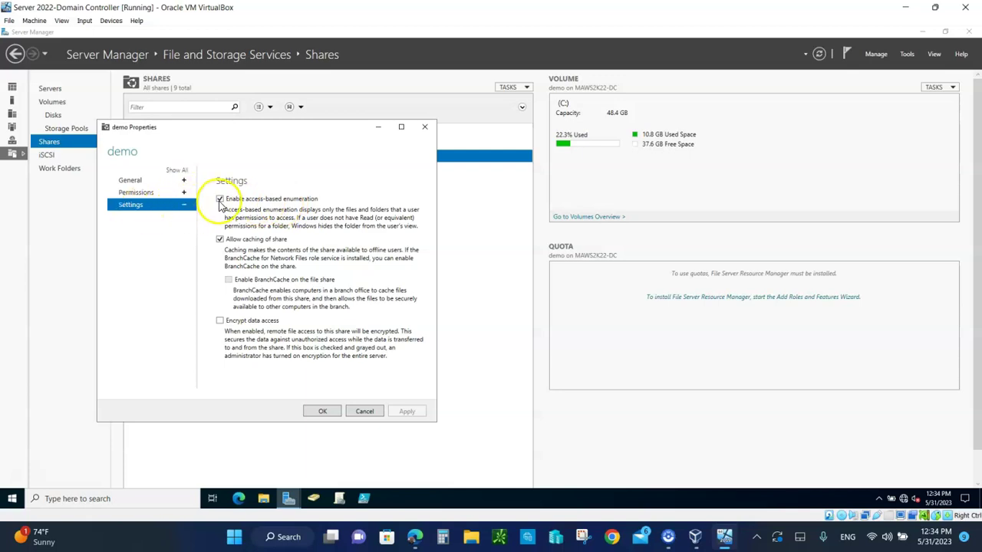
{"action": "left_click_drag", "start_coordinate": [295, 129], "coordinate": [425, 226]}
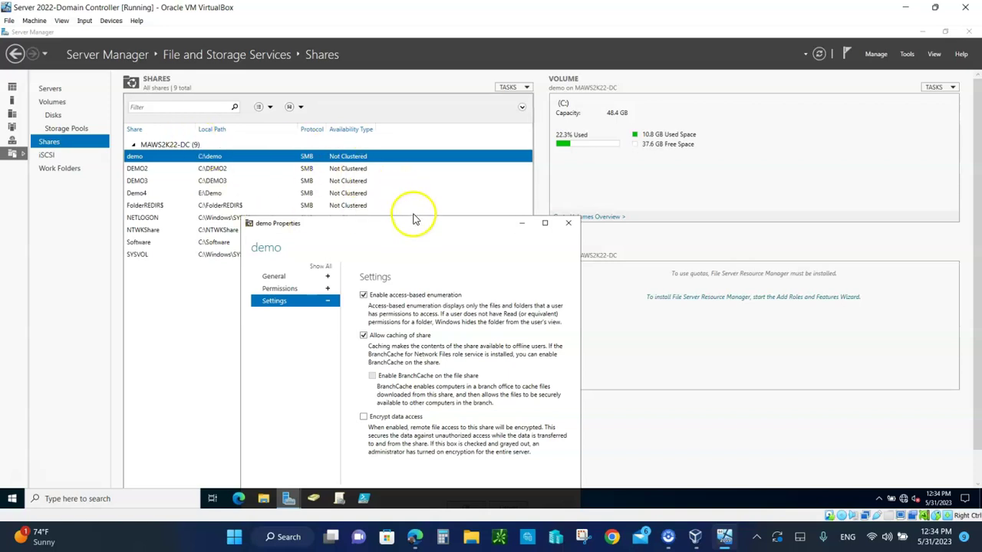
{"action": "left_click_drag", "start_coordinate": [413, 219], "coordinate": [420, 127]}
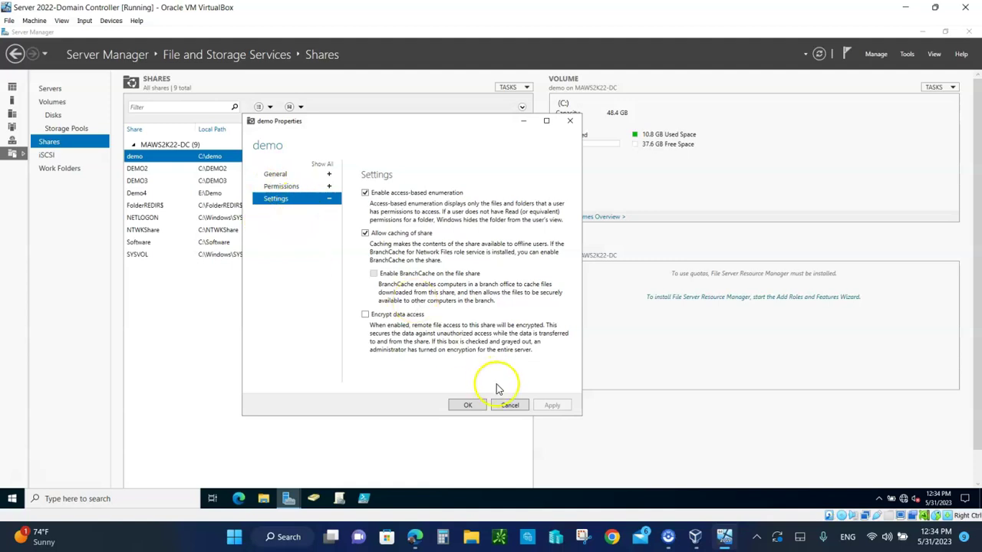
{"action": "left_click", "coordinate": [510, 405]}
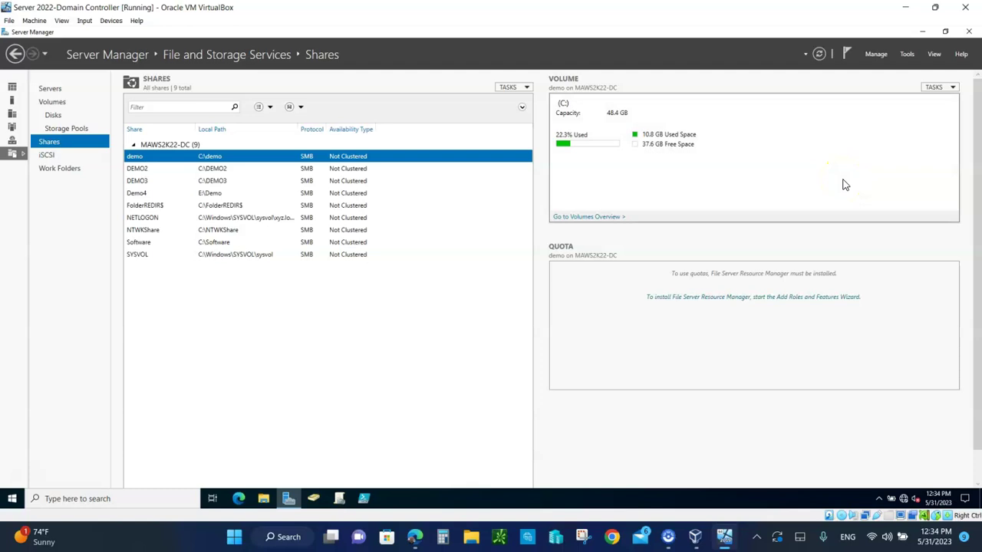
Close Server Manager and disable shadow copies for the E: volume in the NOS Volume (E:) properties
{"action": "left_click", "coordinate": [970, 33]}
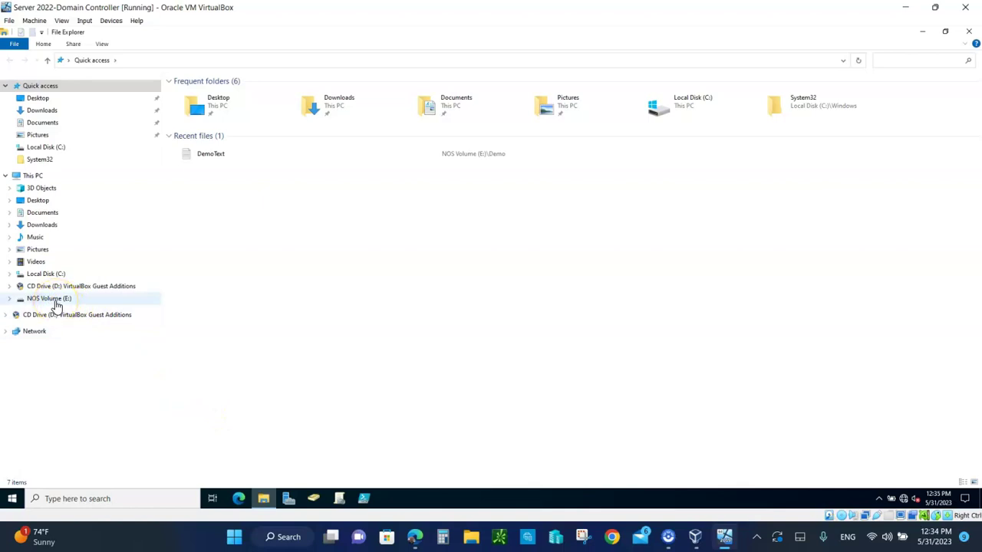
{"action": "right_click", "coordinate": [55, 304]}
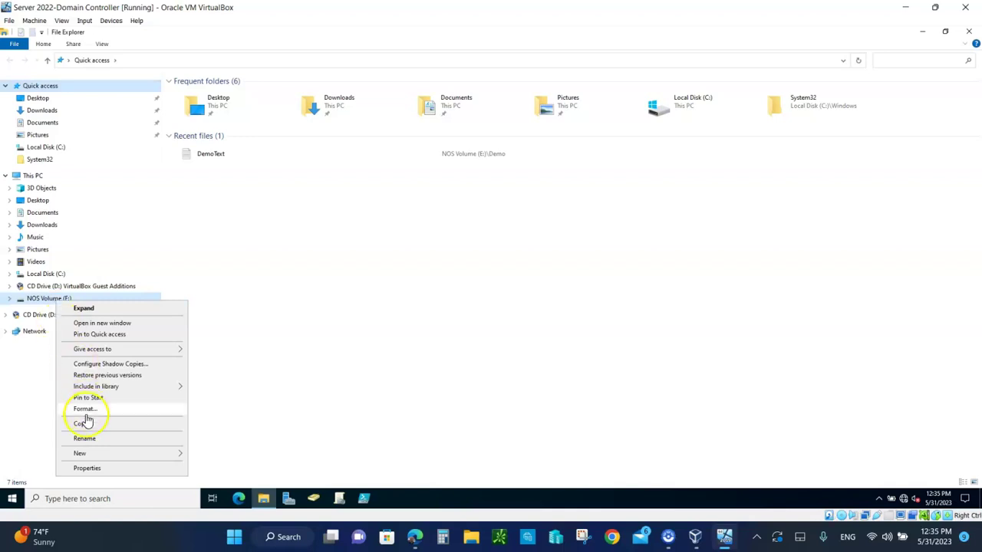
{"action": "left_click", "coordinate": [88, 469]}
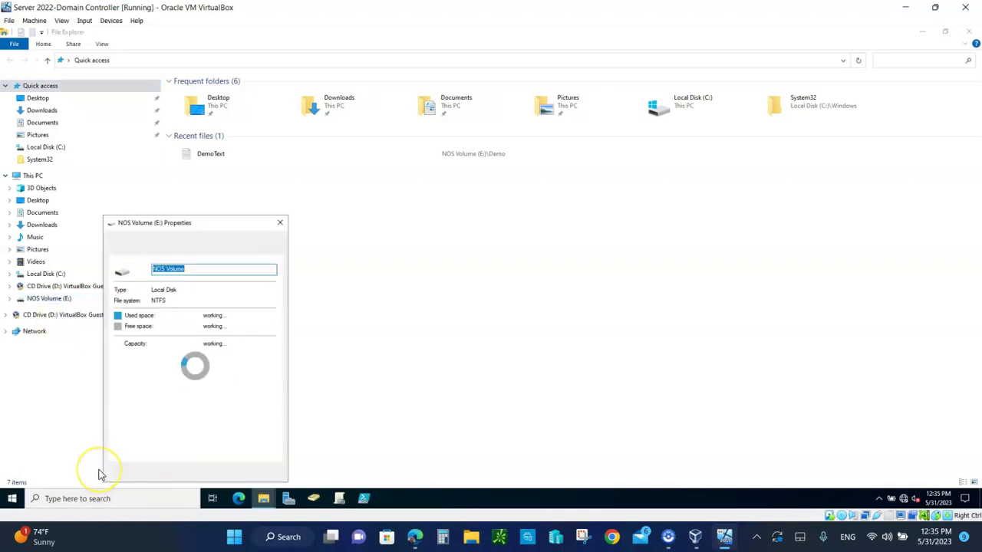
{"action": "left_click_drag", "start_coordinate": [214, 224], "coordinate": [499, 101]}
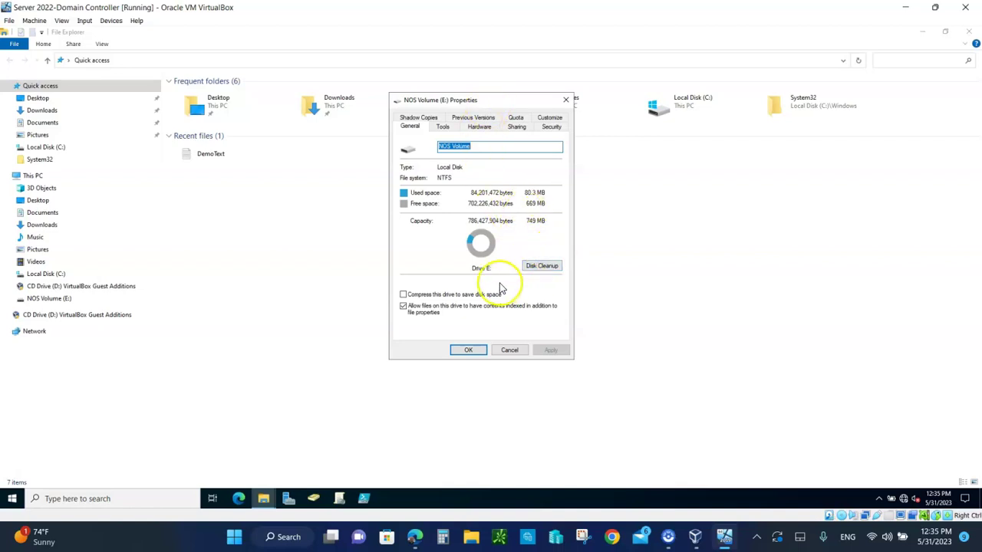
{"action": "left_click", "coordinate": [419, 118]}
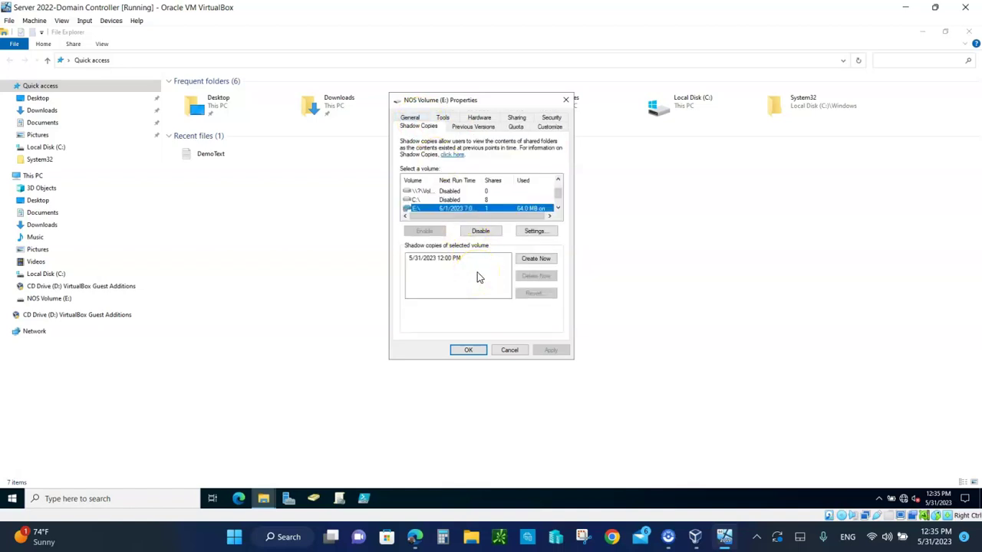
{"action": "left_click", "coordinate": [480, 231]}
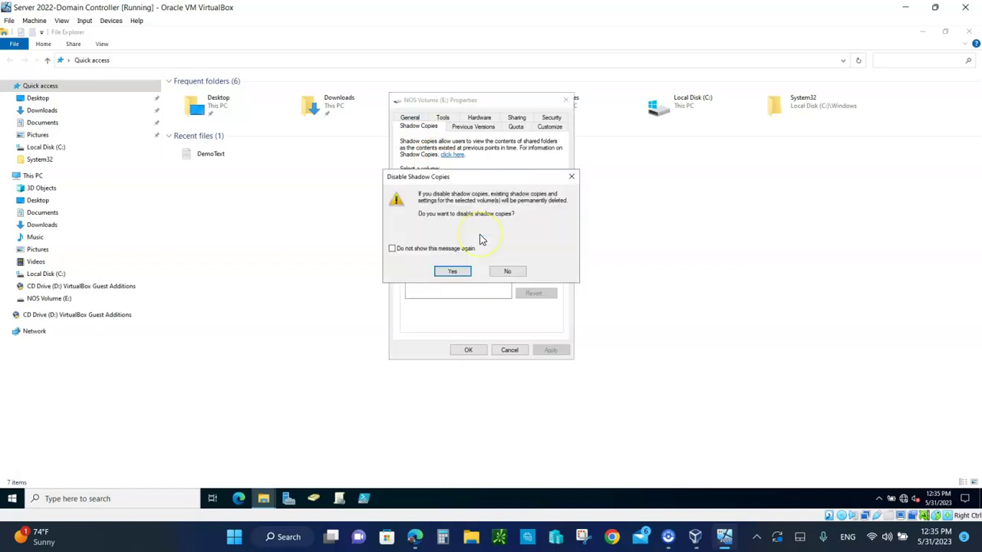
{"action": "left_click", "coordinate": [452, 273]}
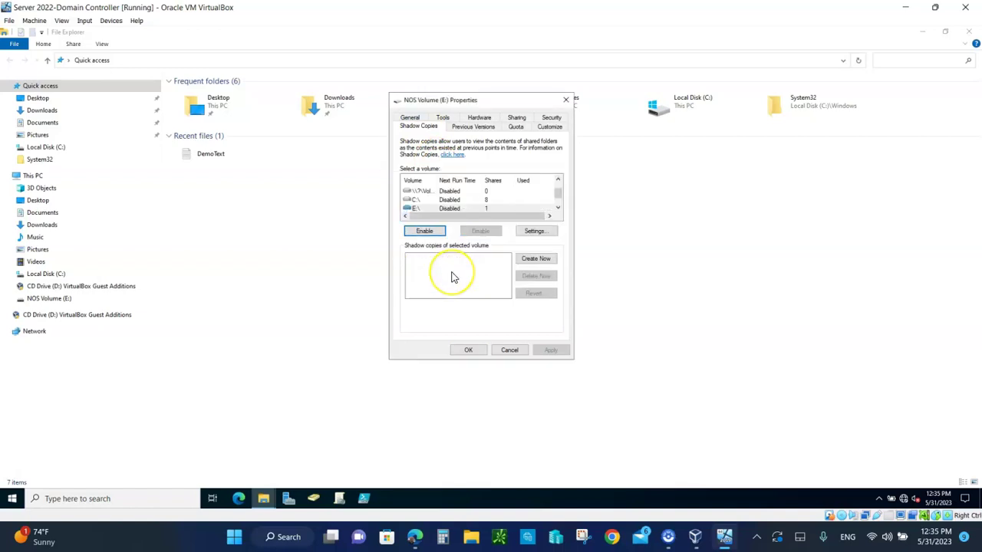
Enable shadow copies on the E: volume with the default schedule and create one additional shadow copy
{"action": "left_click", "coordinate": [442, 209]}
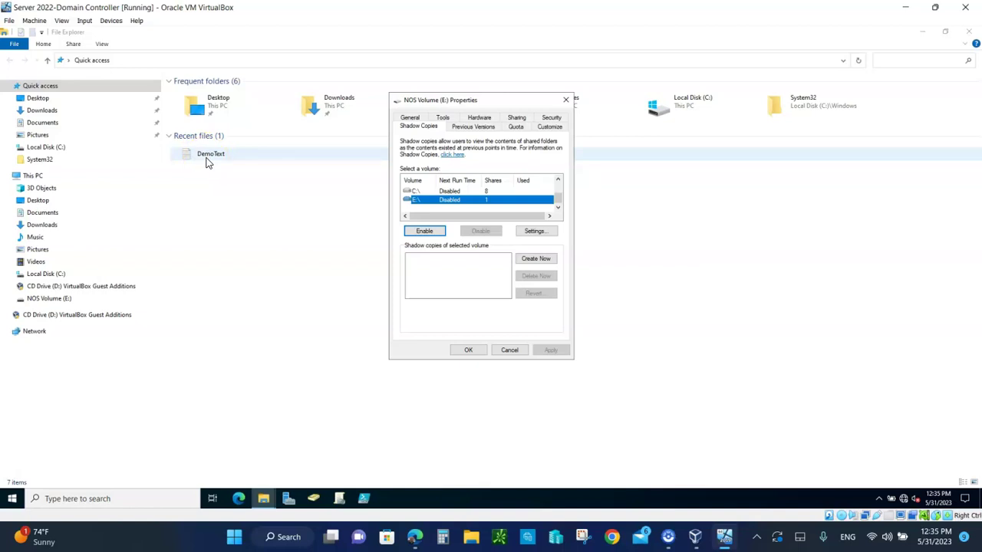
{"action": "left_click", "coordinate": [206, 159]}
{"action": "left_click", "coordinate": [429, 233]}
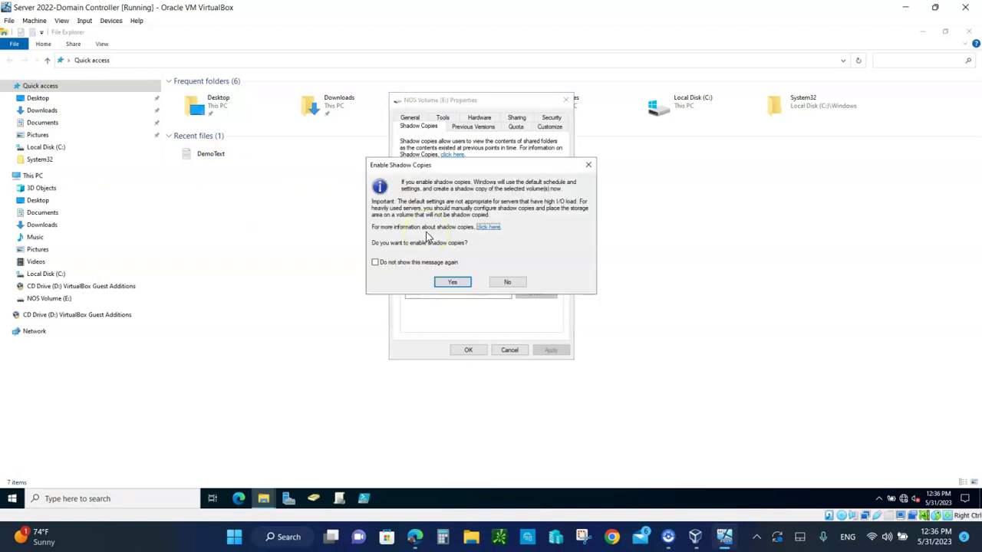
{"action": "left_click", "coordinate": [452, 282]}
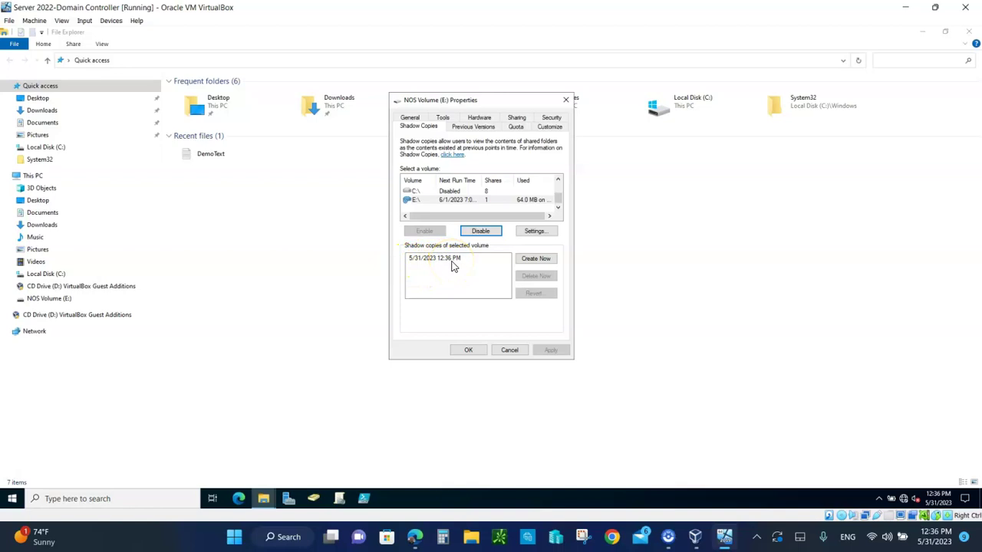
{"action": "left_click", "coordinate": [537, 261]}
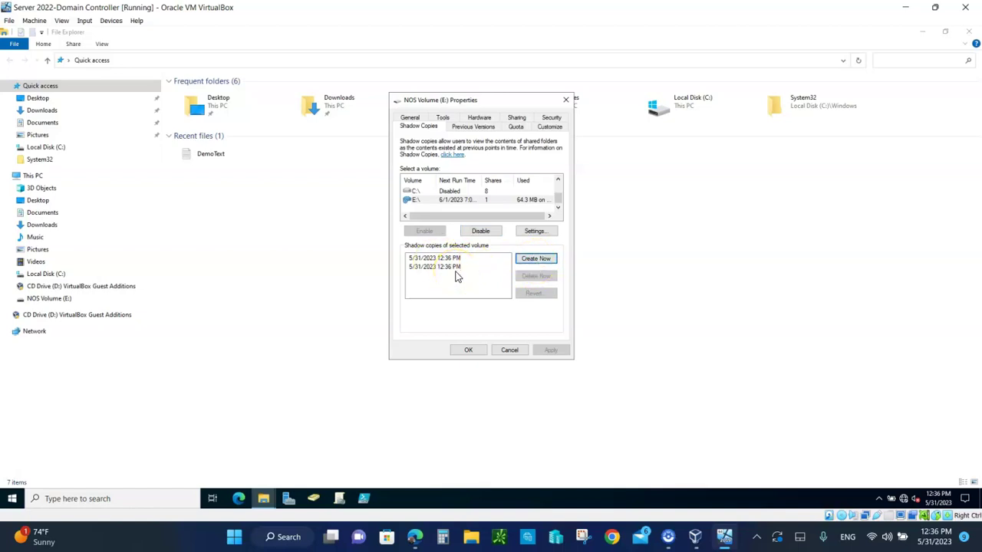
Open DemoText in the Demo folder on NOS Volume (E:), replace its text with "I love Server 2022" and save the file
{"action": "left_click", "coordinate": [46, 299]}
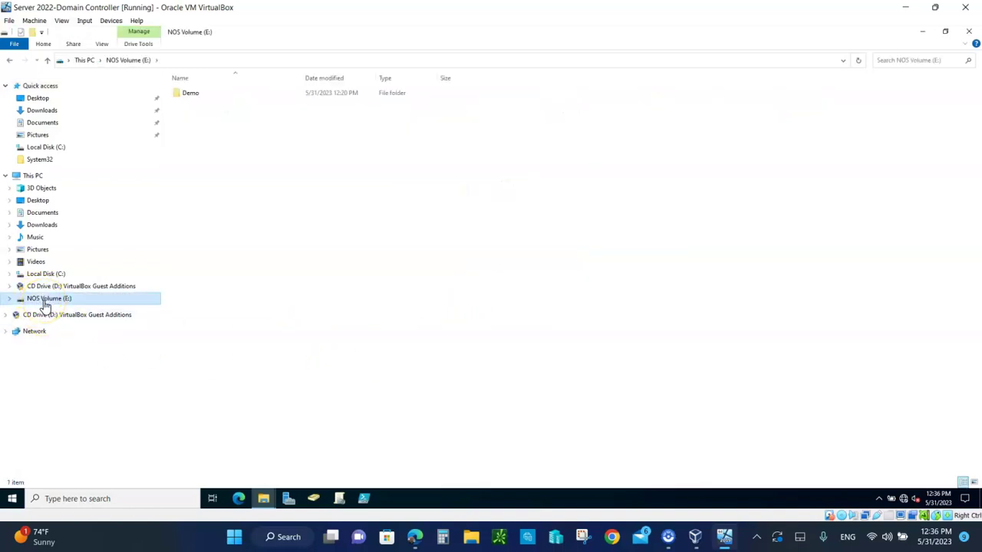
{"action": "double_click", "coordinate": [191, 93]}
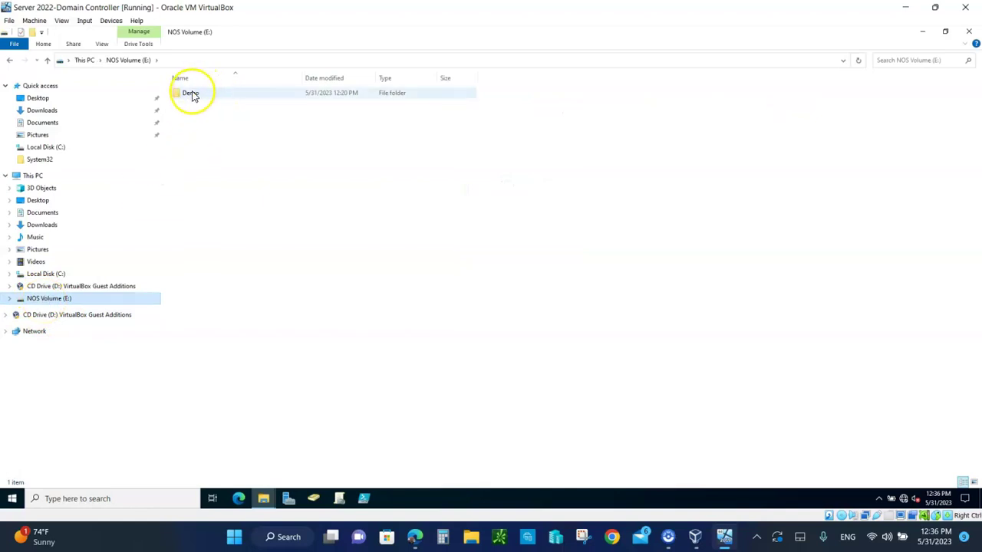
{"action": "double_click", "coordinate": [191, 92]}
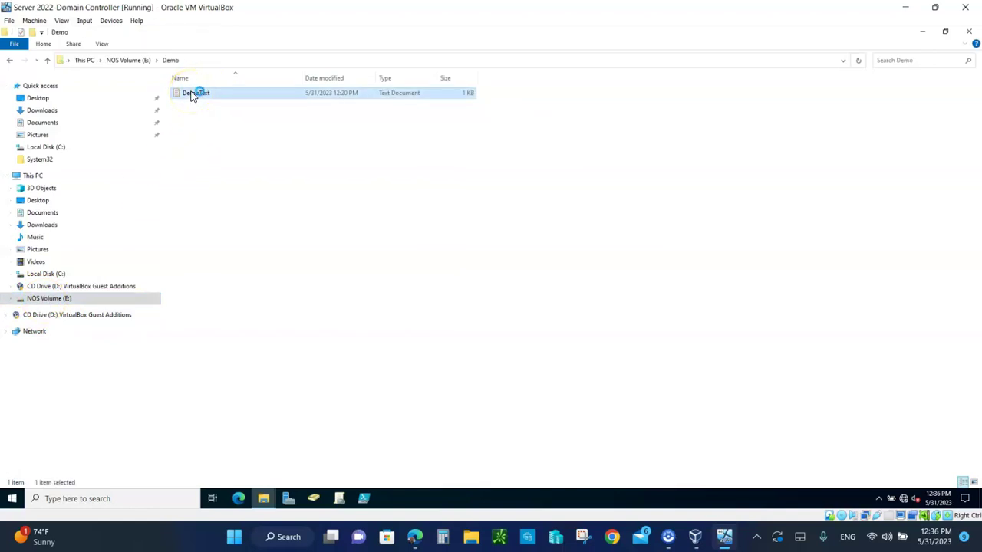
{"action": "left_click", "coordinate": [421, 120]}
{"action": "key", "text": "BackSpace"}
{"action": "key", "text": "BackSpace"}
{"action": "key", "text": "BackSpace"}
{"action": "key", "text": "BackSpace"}
{"action": "key", "text": "BackSpace"}
{"action": "key", "text": "BackSpace"}
{"action": "key", "text": "BackSpace"}
{"action": "key", "text": "BackSpace"}
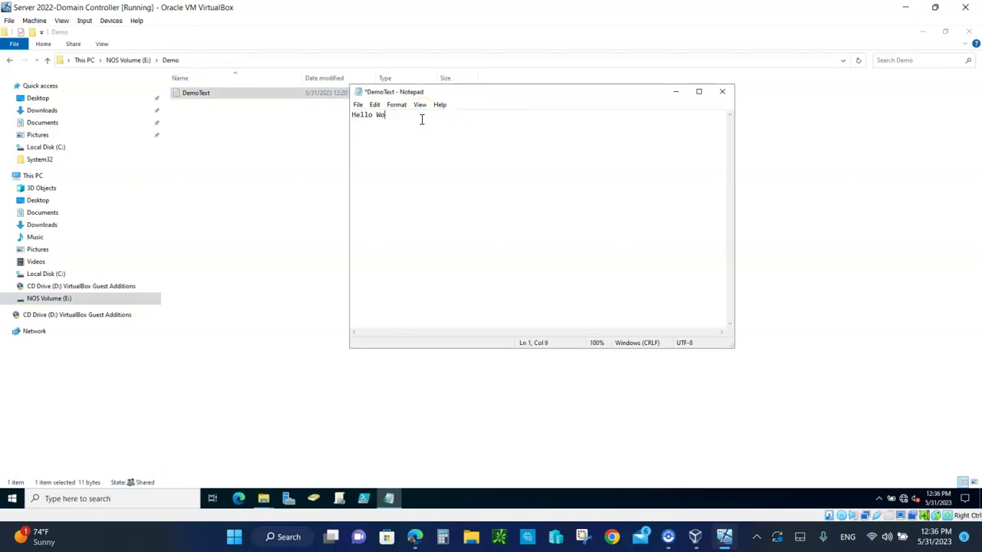
{"action": "key", "text": "BackSpace"}
{"action": "key", "text": "BackSpace"}
{"action": "type", "text": "I love Server 2022"}
{"action": "left_click", "coordinate": [359, 106]}
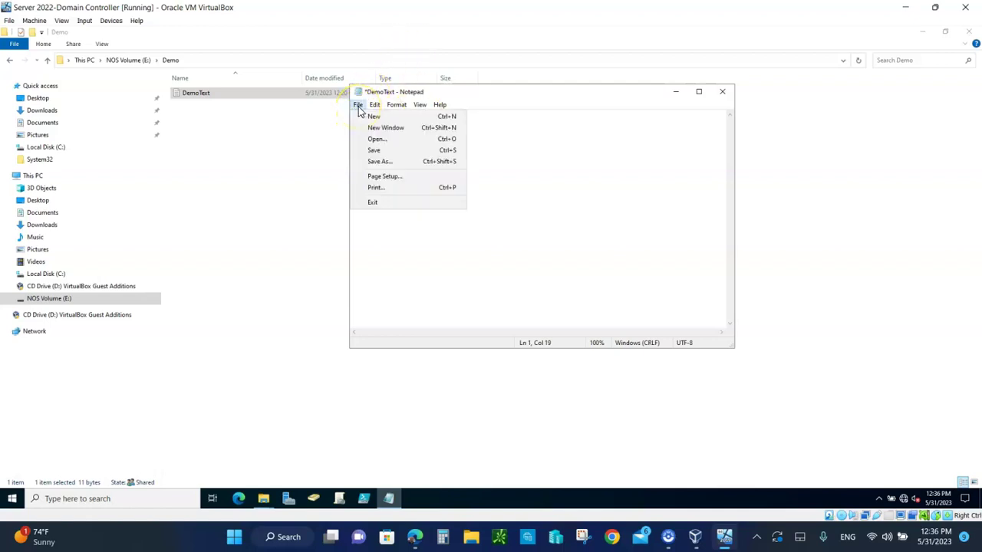
{"action": "left_click", "coordinate": [370, 149]}
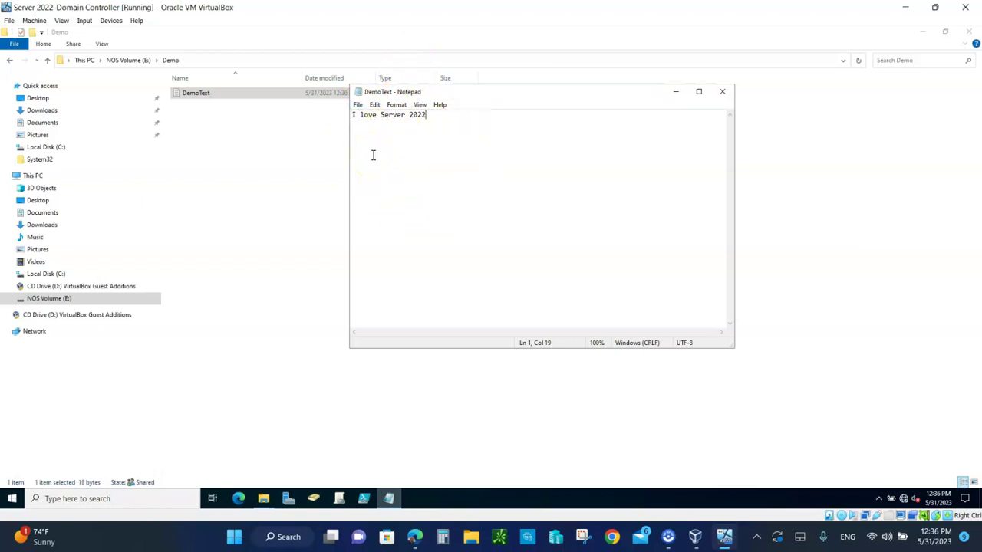
Close DemoText, reopen it to check the saved text, and close it again
{"action": "left_click", "coordinate": [721, 93]}
{"action": "double_click", "coordinate": [196, 95]}
{"action": "left_click", "coordinate": [722, 93]}
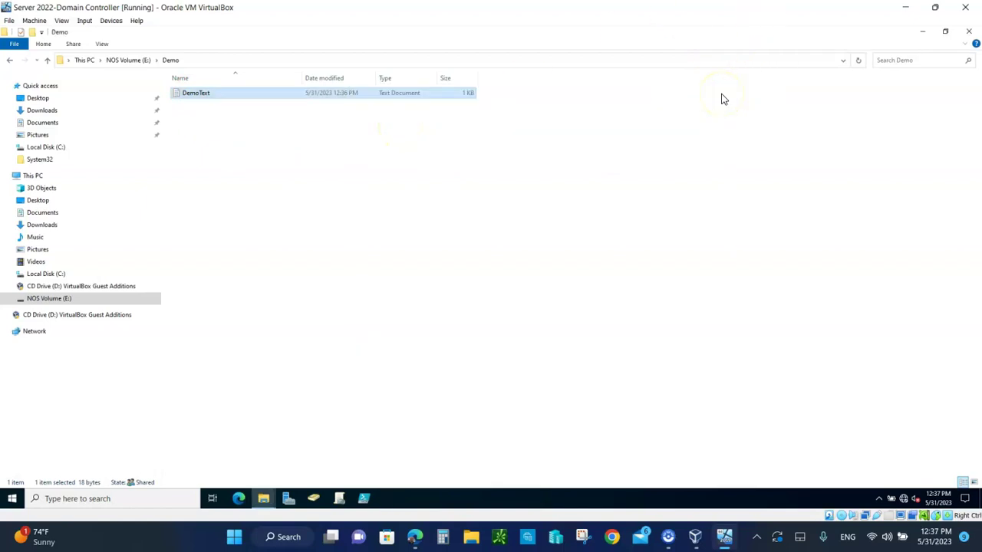
Revert NOS Volume (E:) to the second listed 5/31/2023 12:36 PM shadow copy and close the volume's properties
{"action": "right_click", "coordinate": [56, 304]}
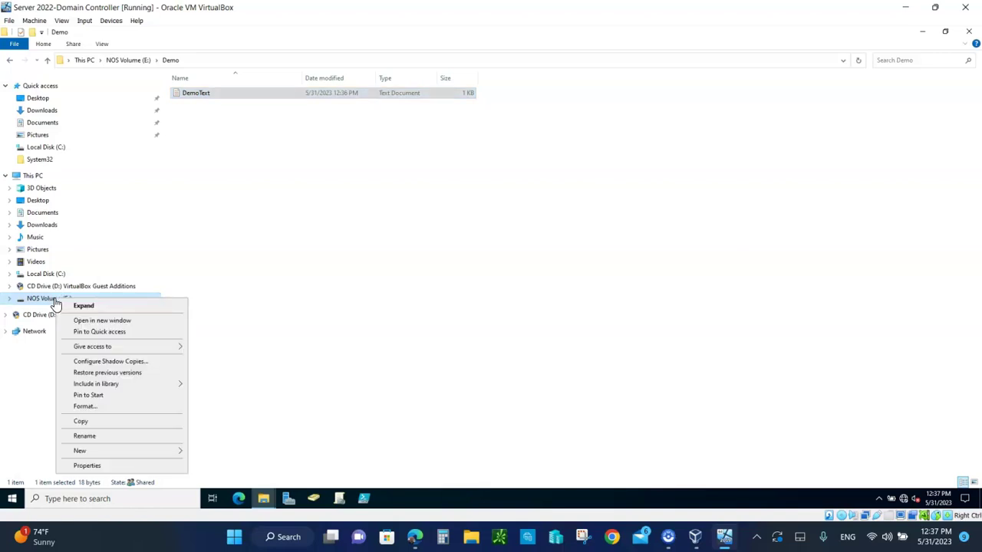
{"action": "left_click", "coordinate": [88, 466]}
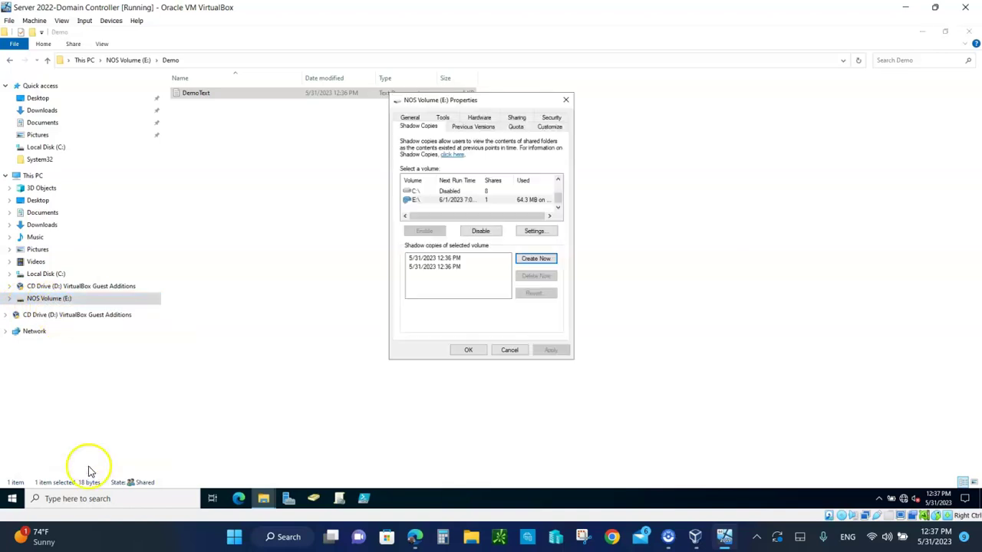
{"action": "left_click", "coordinate": [438, 268]}
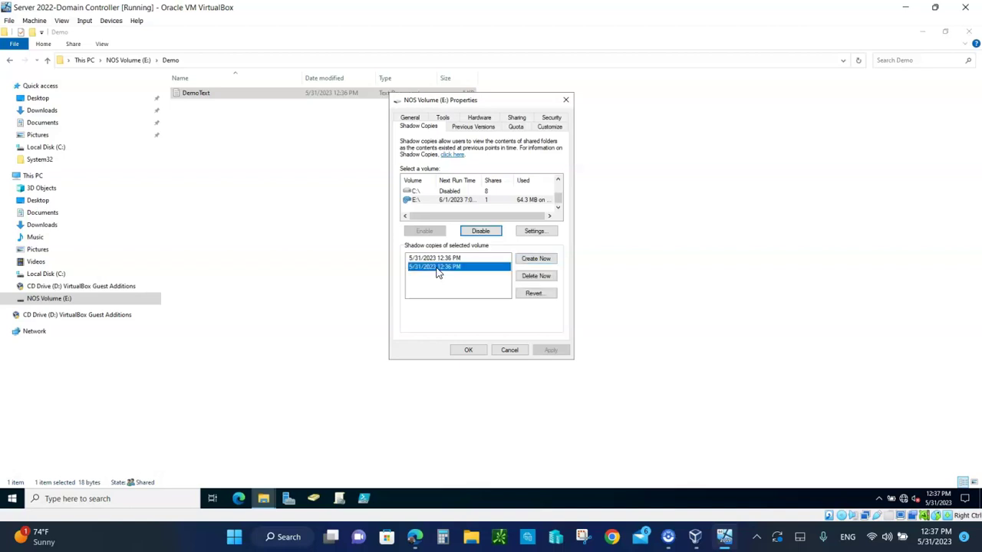
{"action": "left_click", "coordinate": [530, 293]}
{"action": "left_click", "coordinate": [538, 296]}
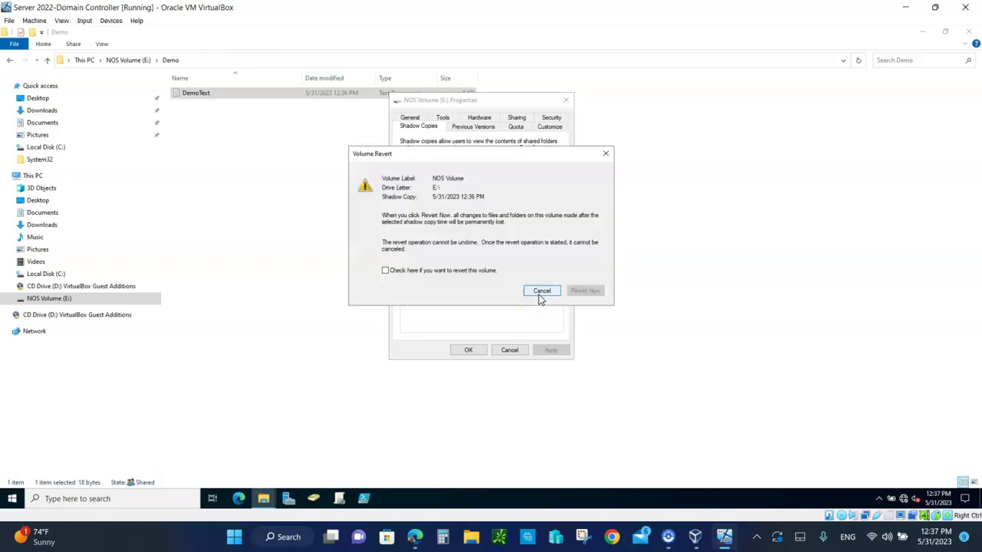
{"action": "left_click", "coordinate": [386, 271]}
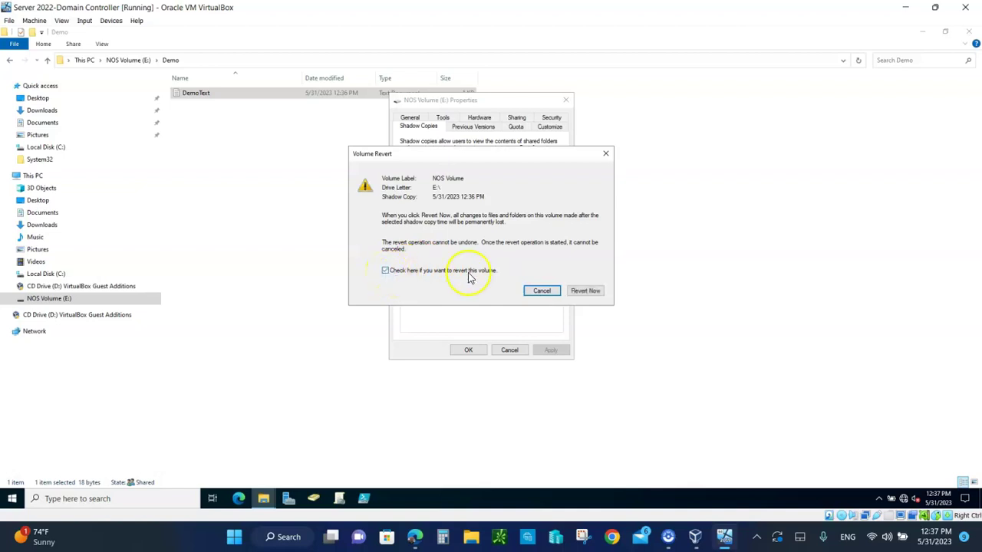
{"action": "left_click", "coordinate": [583, 293]}
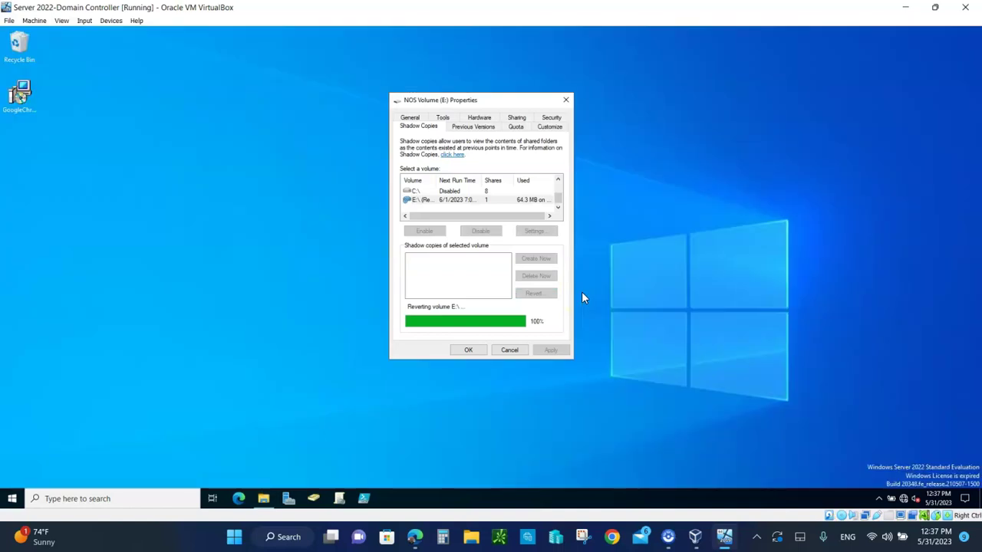
{"action": "left_click", "coordinate": [467, 351]}
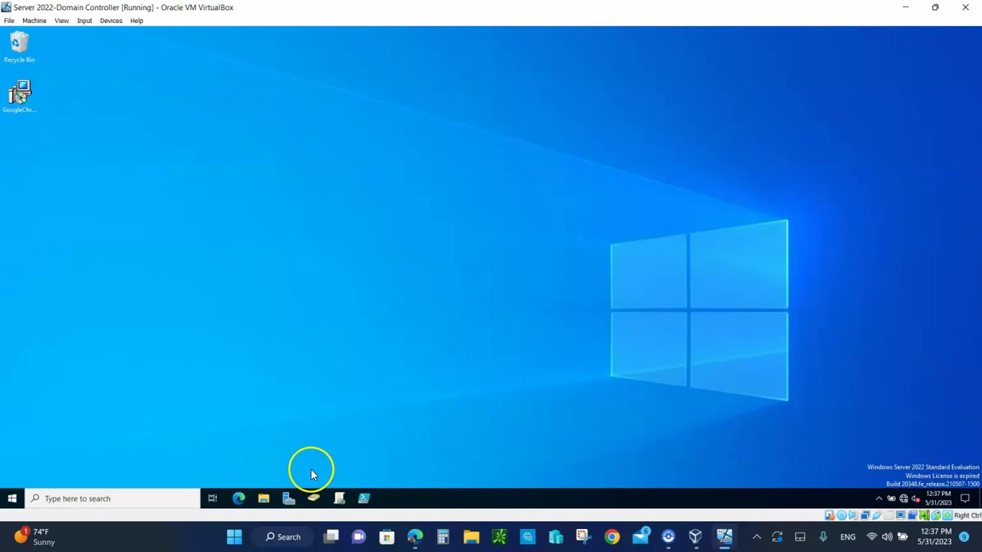
Open DemoText in the Demo folder on NOS Volume (E:) to check its content after the revert
{"action": "left_click", "coordinate": [262, 500]}
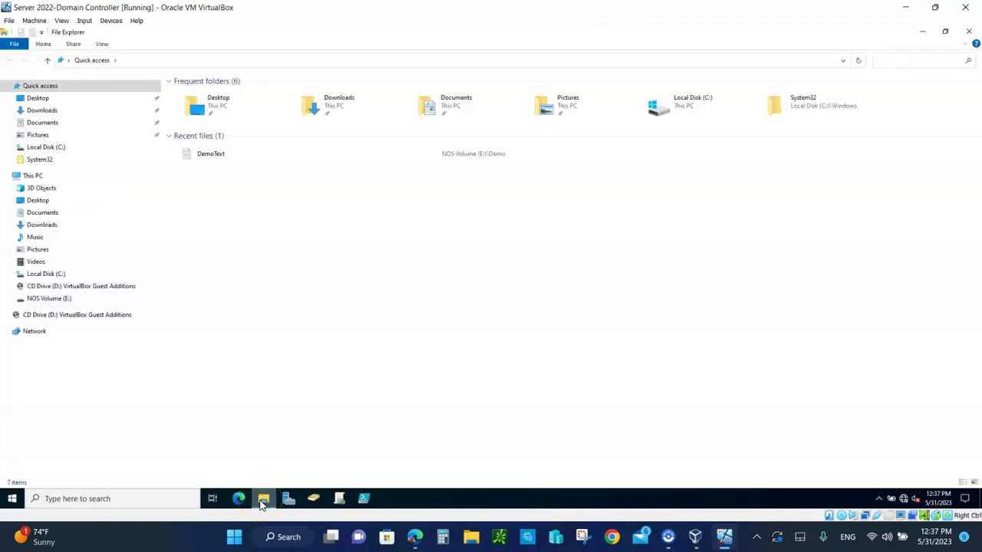
{"action": "left_click", "coordinate": [51, 298]}
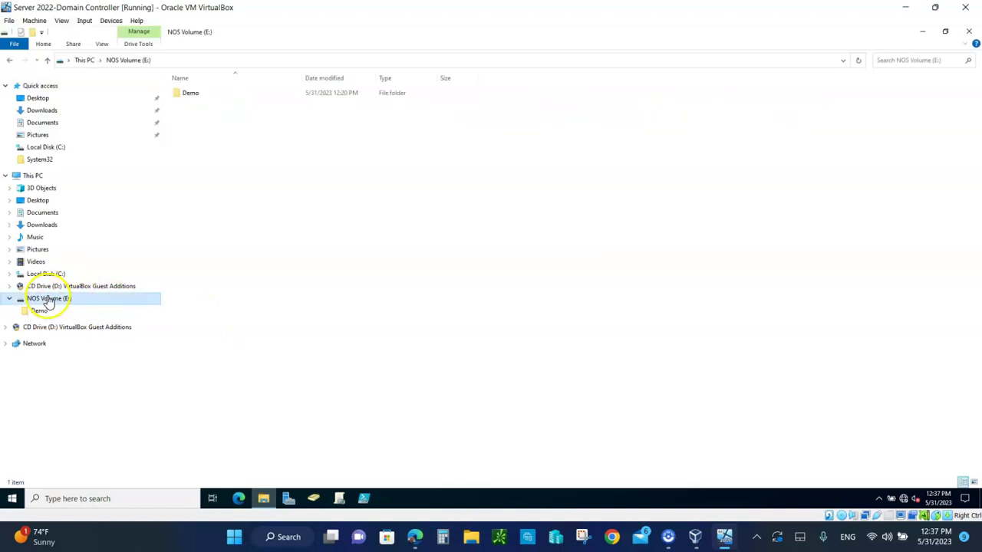
{"action": "double_click", "coordinate": [191, 93]}
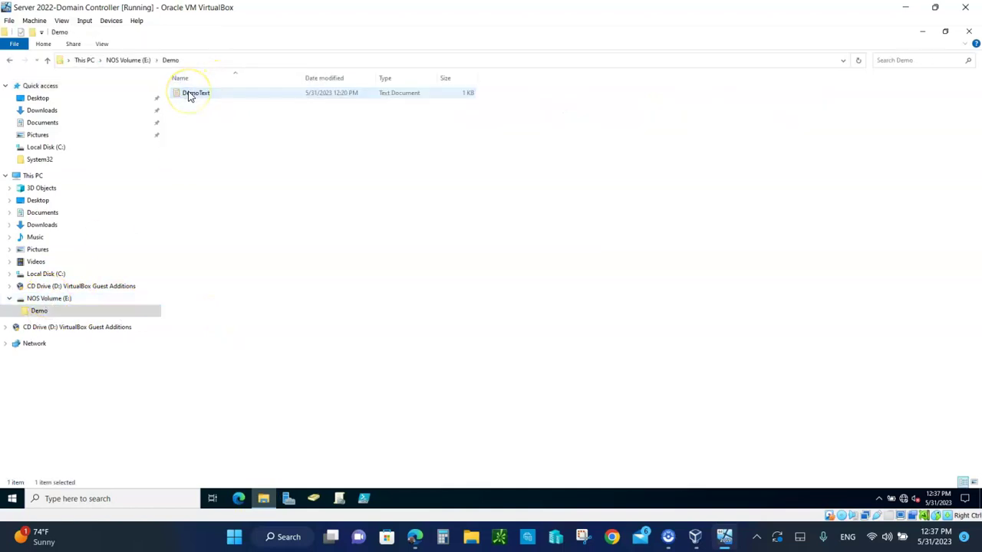
{"action": "double_click", "coordinate": [194, 96]}
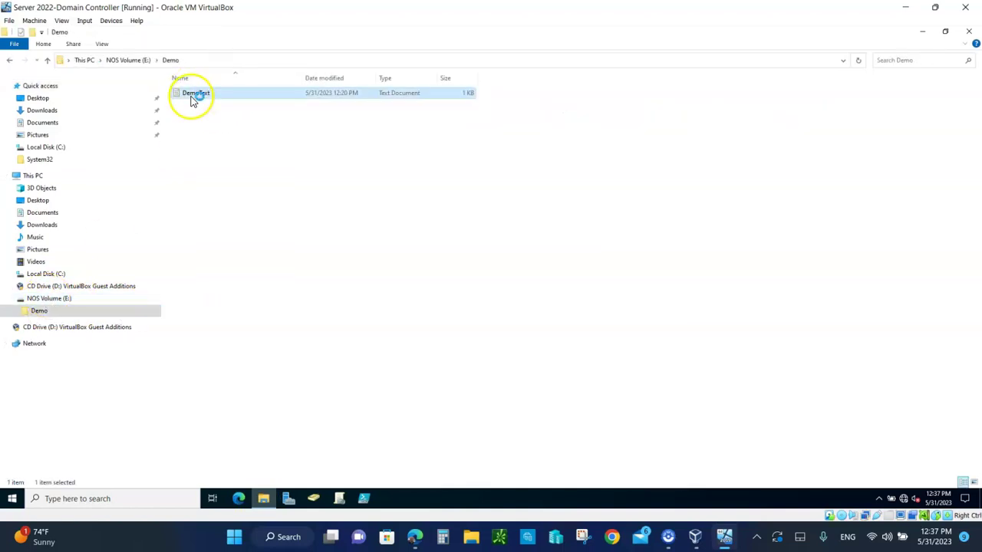